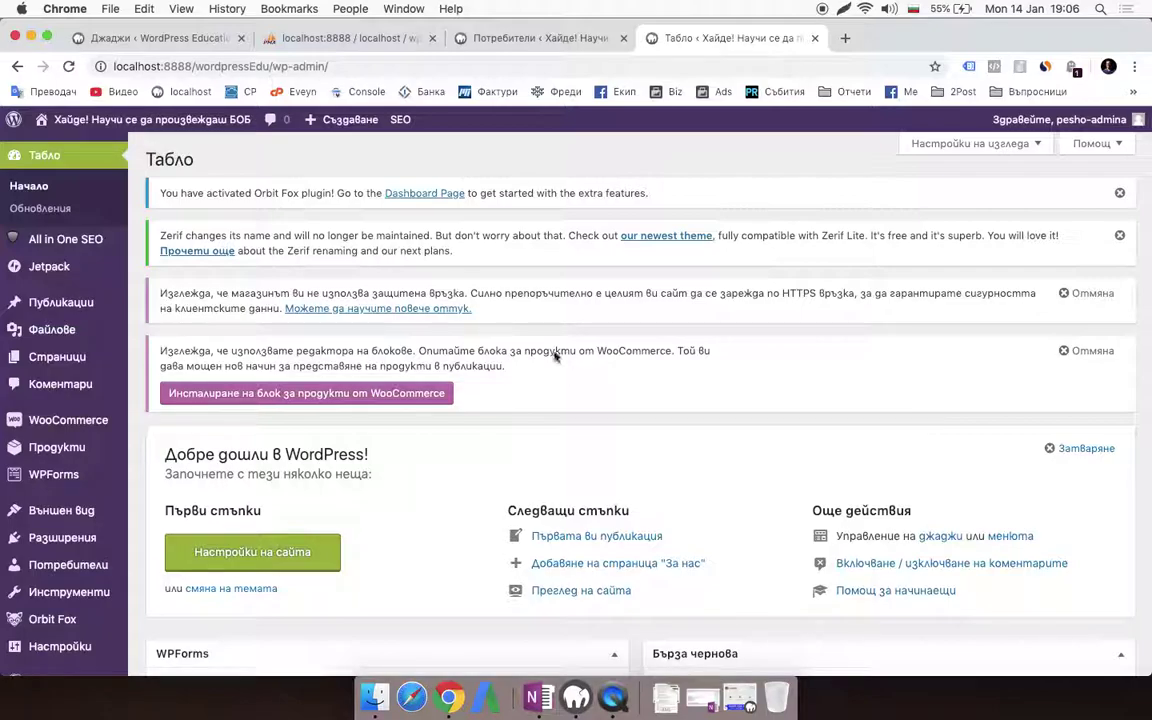
triple_click(312, 354)
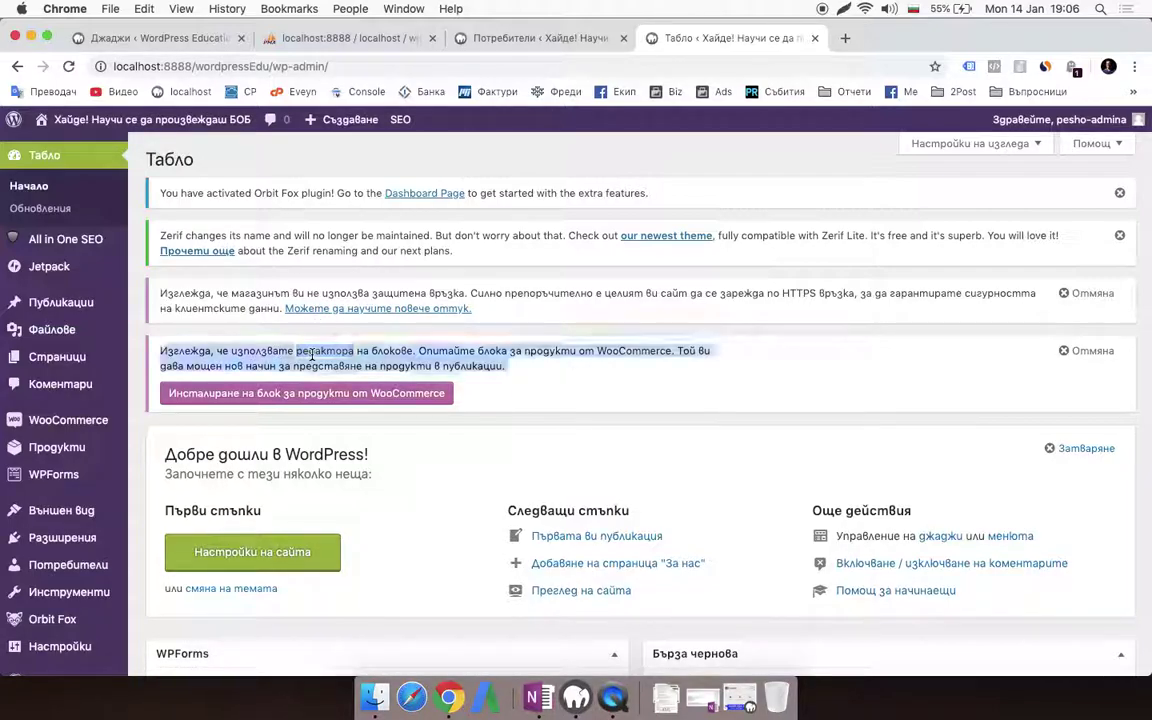
left_click(316, 383)
triple_click(340, 358)
double_click(400, 365)
left_click(397, 361)
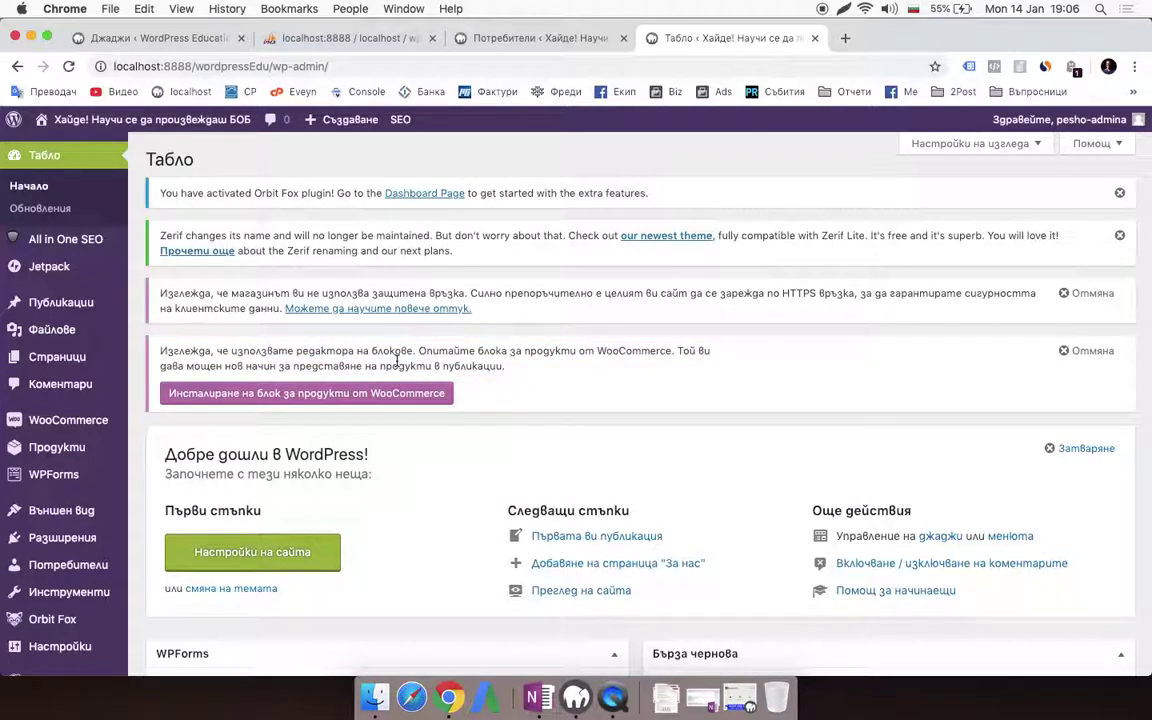
Install the WooCommerce products block plugin offered in the dashboard notice and activate it
left_click(266, 404)
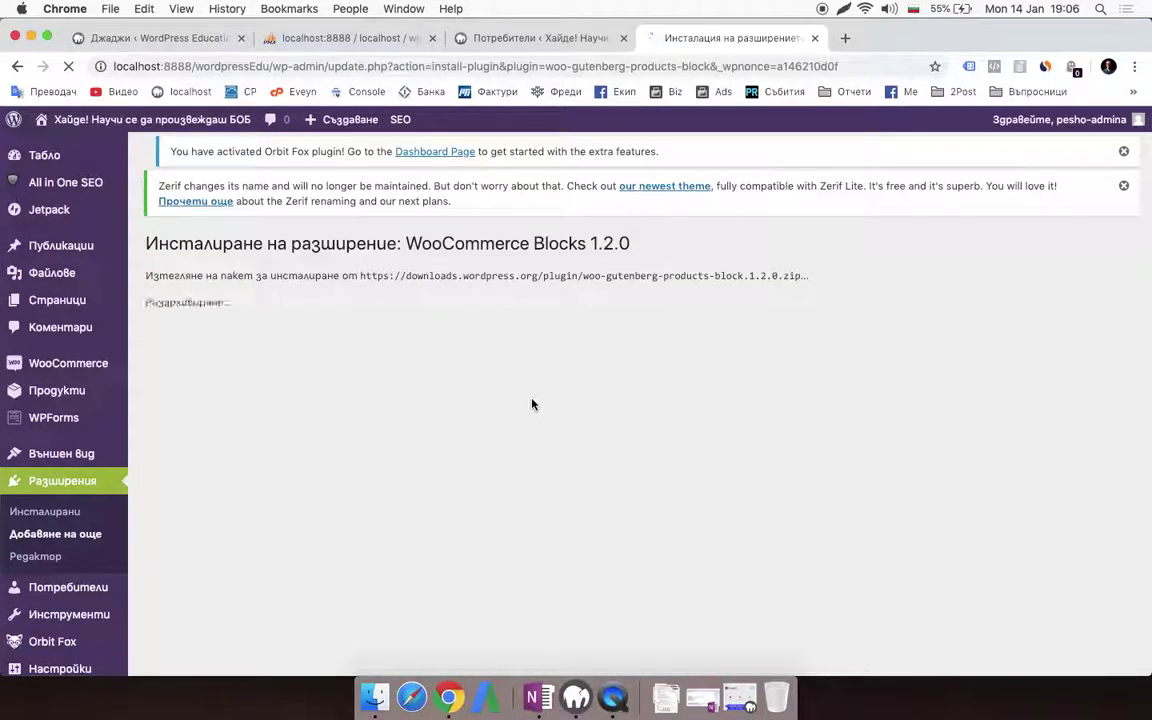
left_click(222, 385)
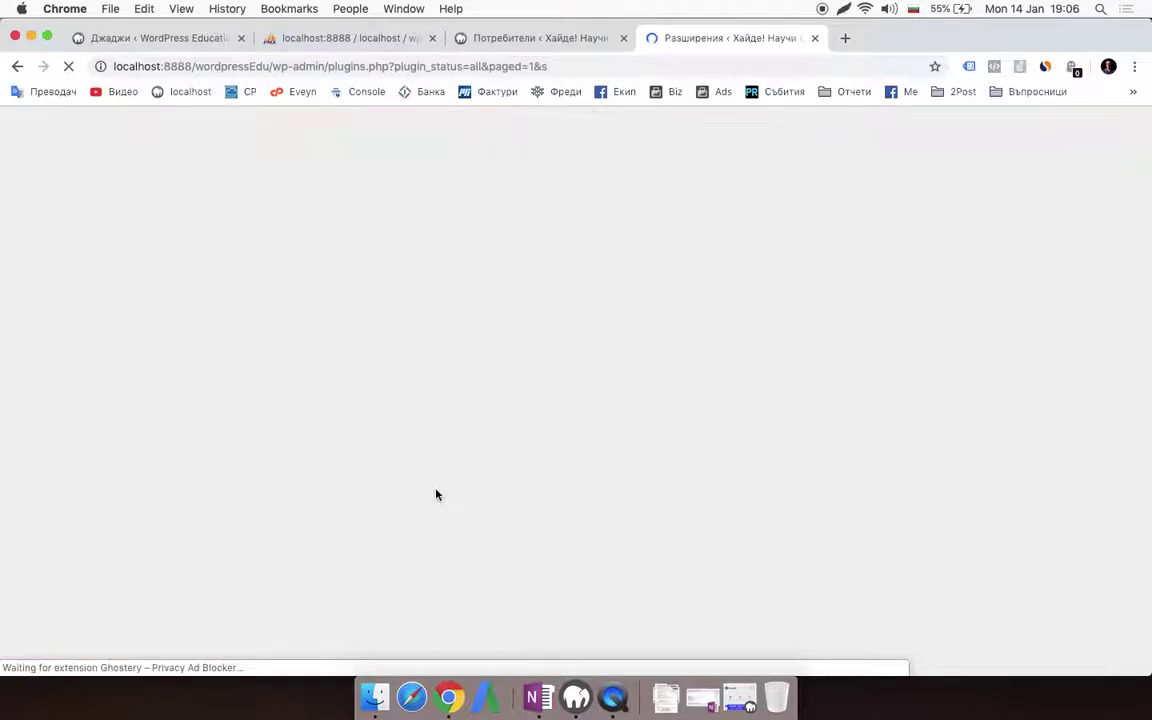
Search the installed plugins page for "block" to locate the WooCommerce Blocks entry
scroll(437, 490, "down", 1)
scroll(392, 434, "down", 5)
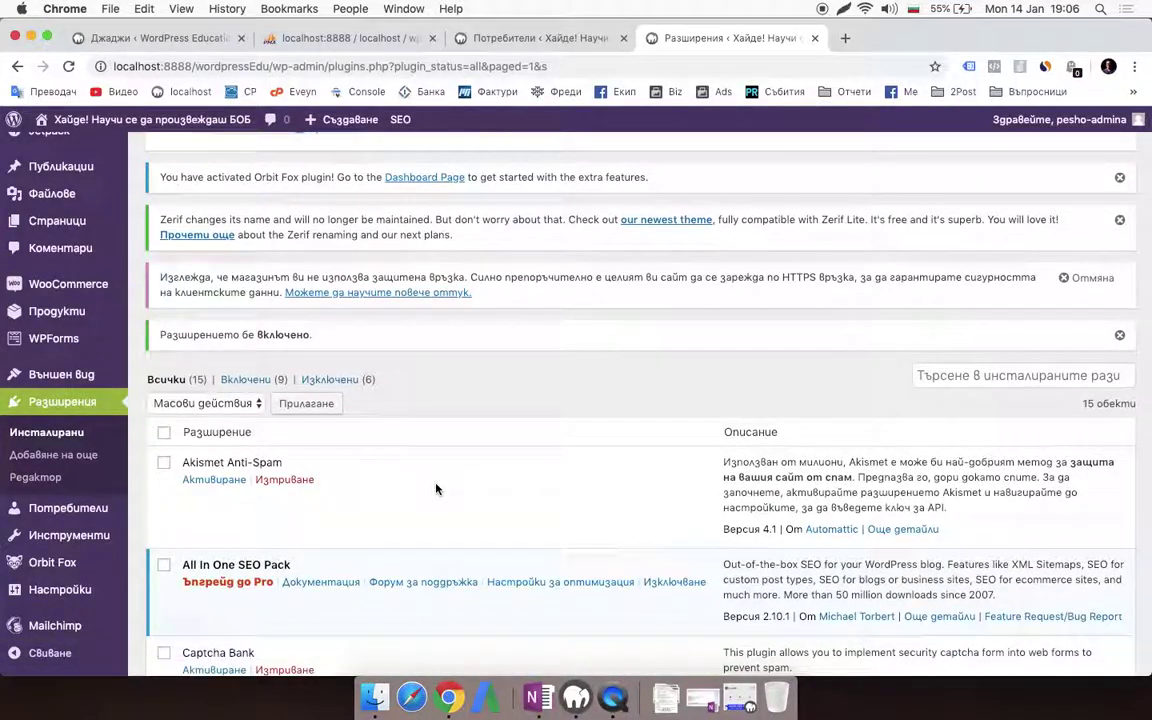
scroll(347, 500, "down", 2)
scroll(347, 500, "down", 3)
key("ctrl+f")
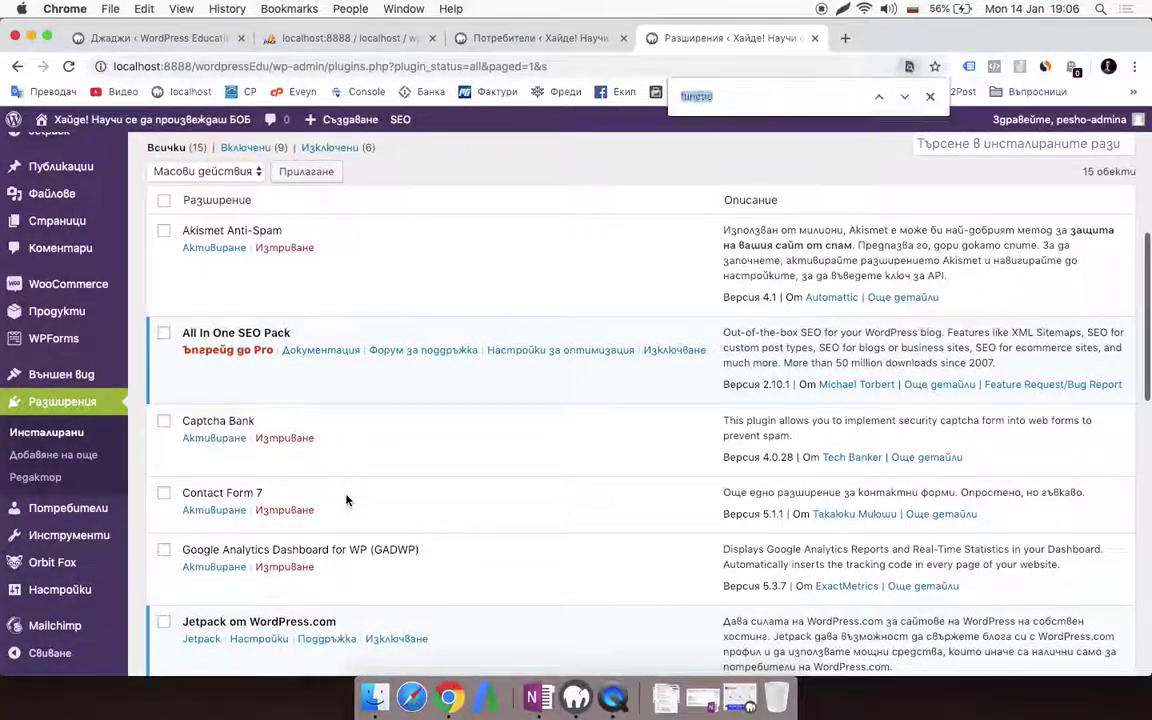
type("block")
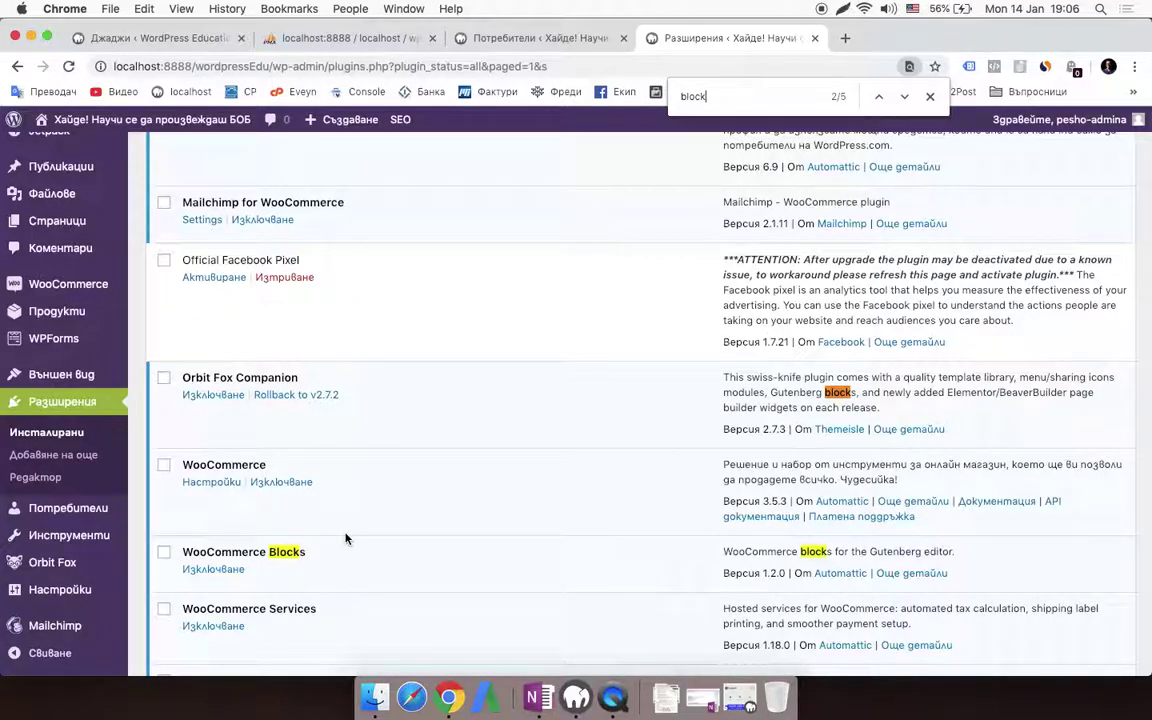
scroll(346, 537, "up", 10)
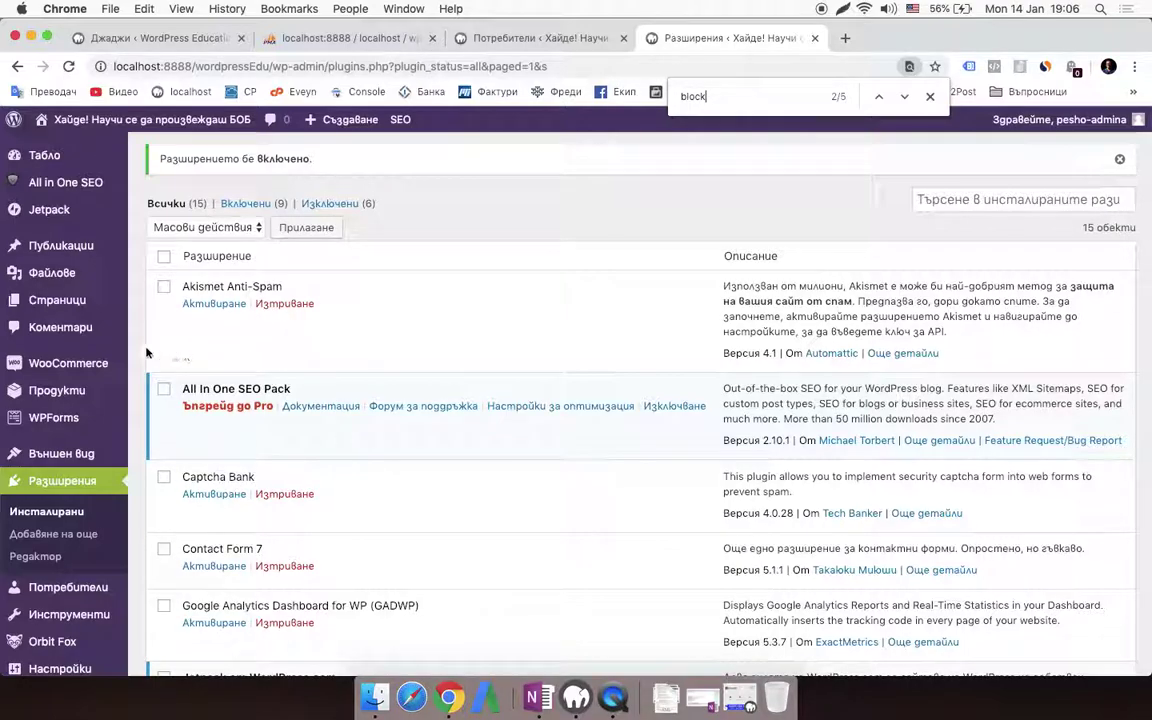
Add a new product category named "Боб" without a parent category
left_click(165, 438)
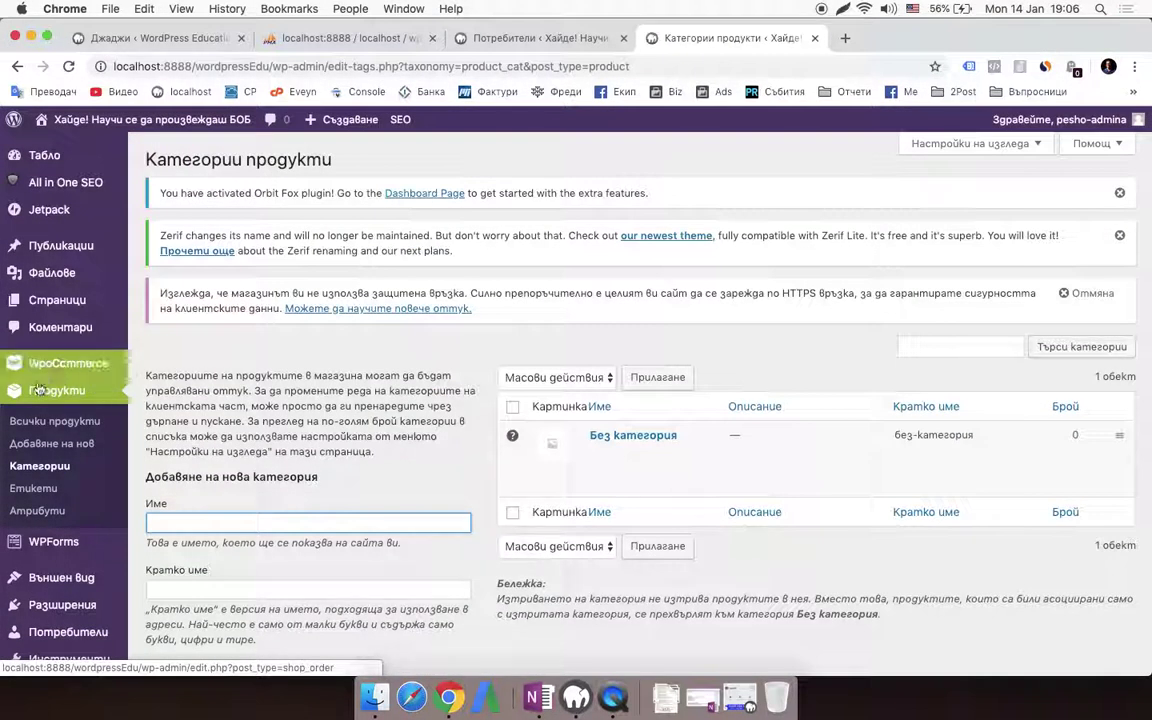
scroll(436, 428, "down", 1)
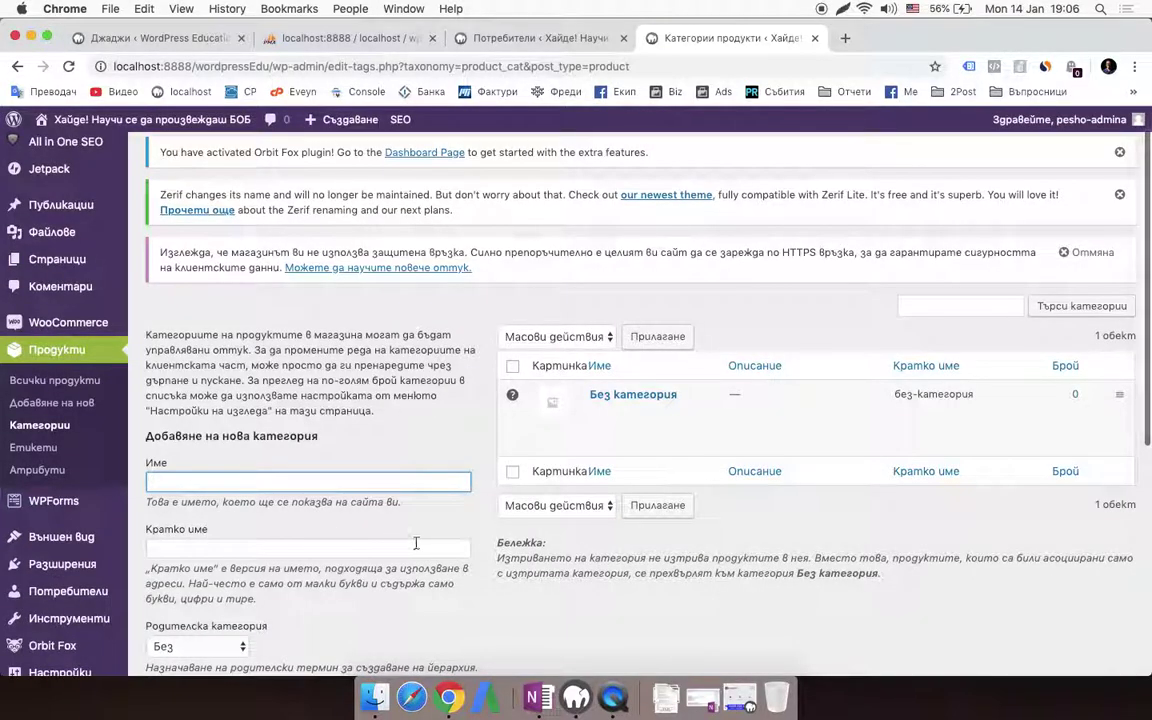
key("ctrl+space")
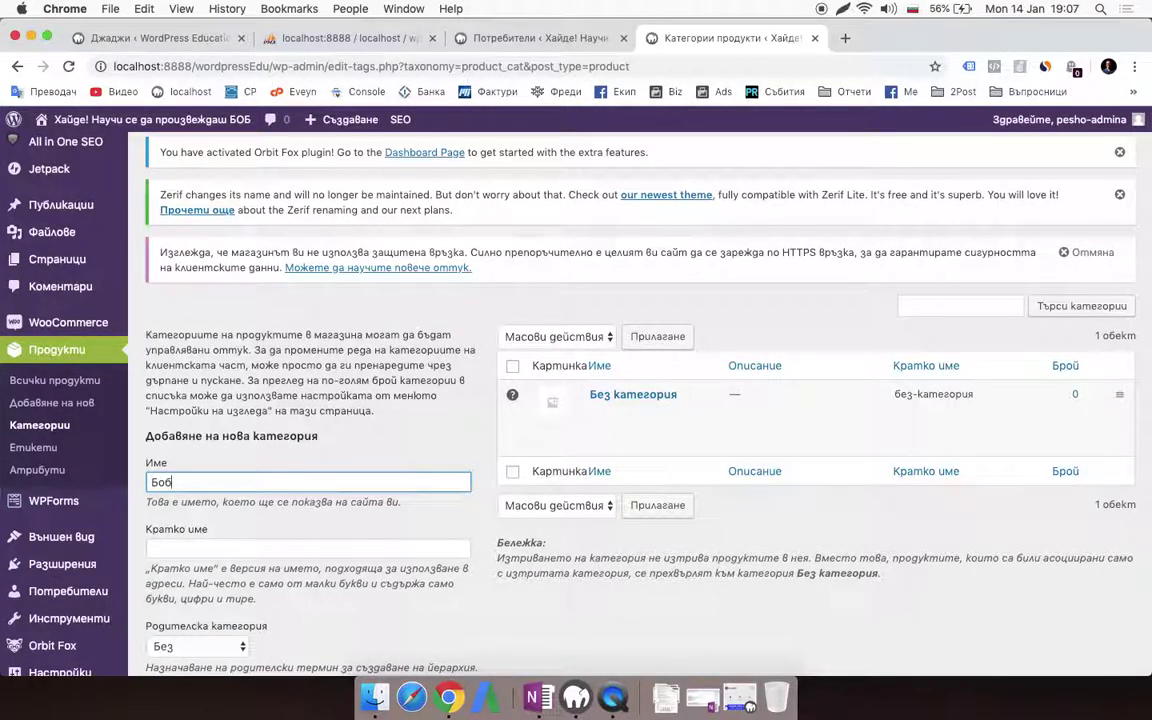
scroll(481, 579, "down", 8)
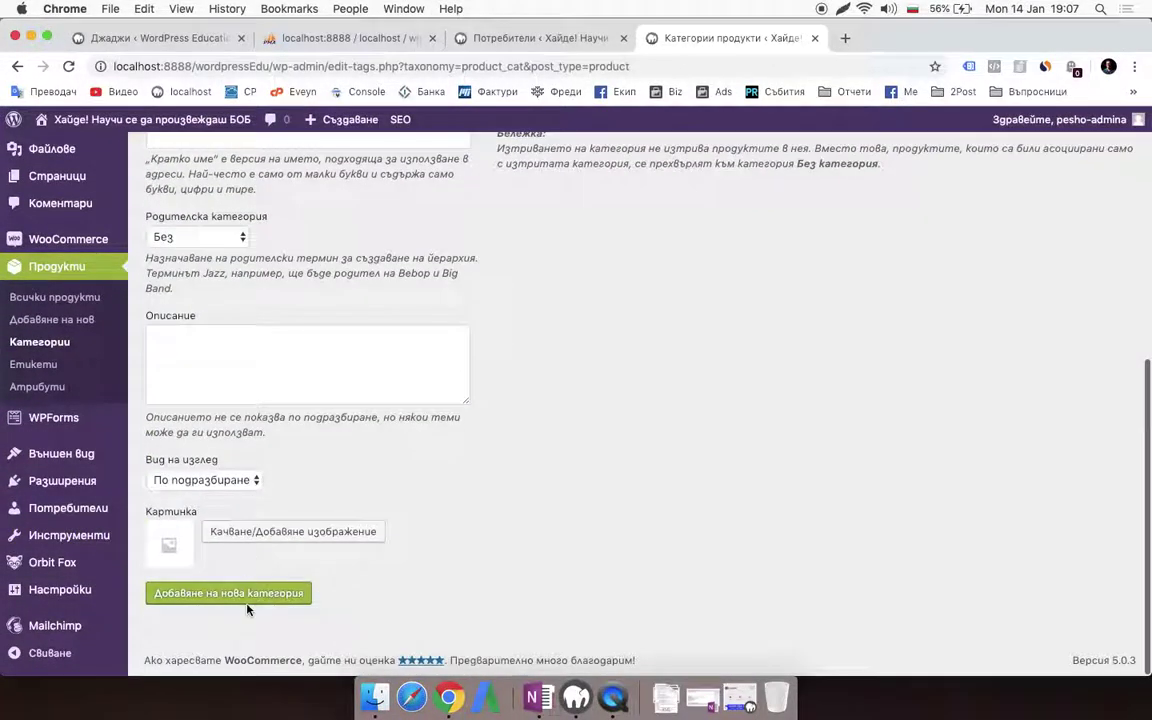
left_click(246, 596)
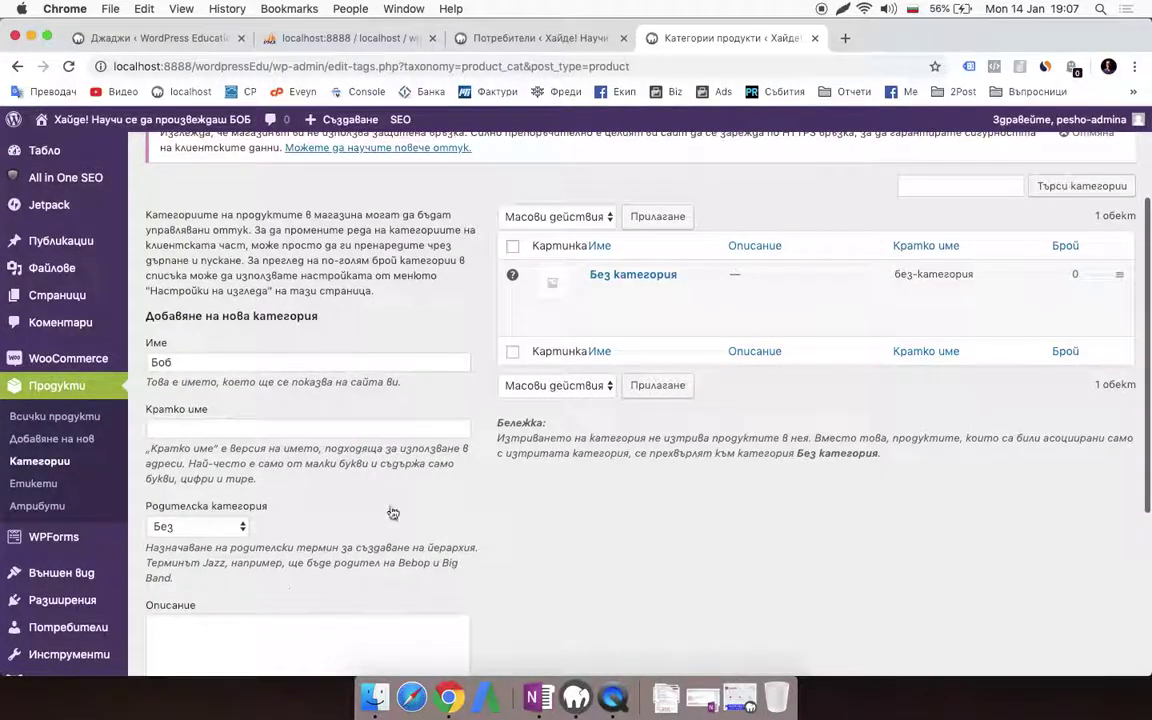
Add a product category named "Смилянски" with "Боб" as its parent category
left_click(306, 363)
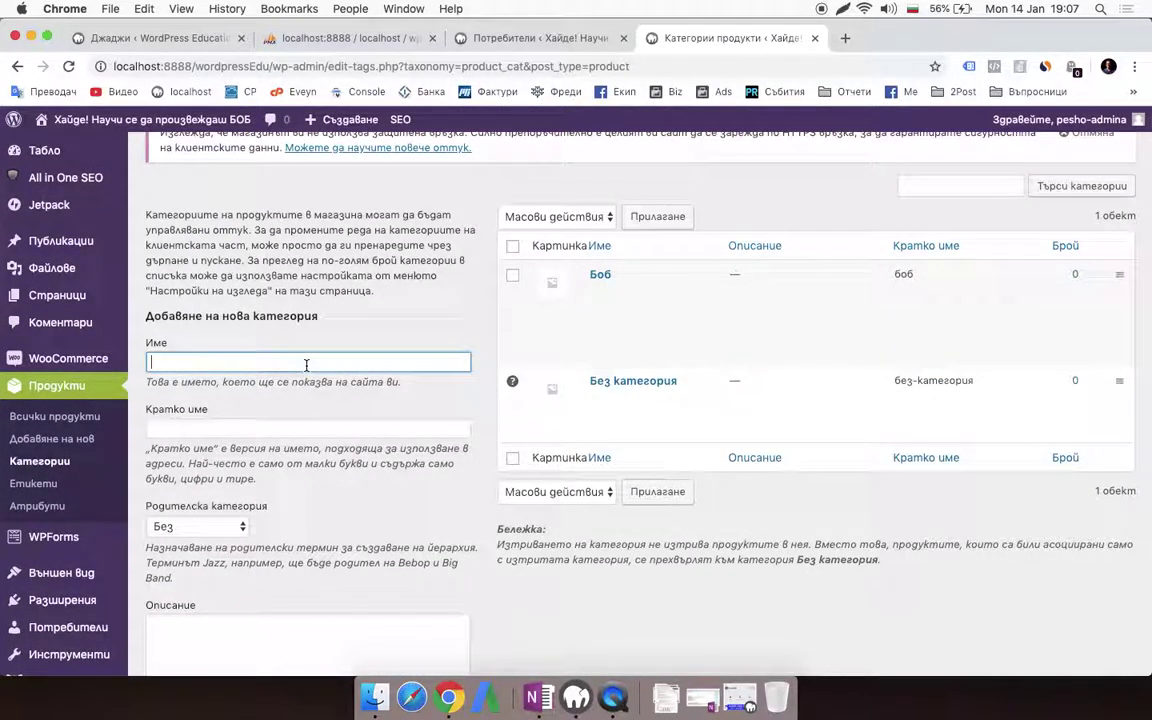
type("Смилянски")
scroll(200, 400, "down", 4)
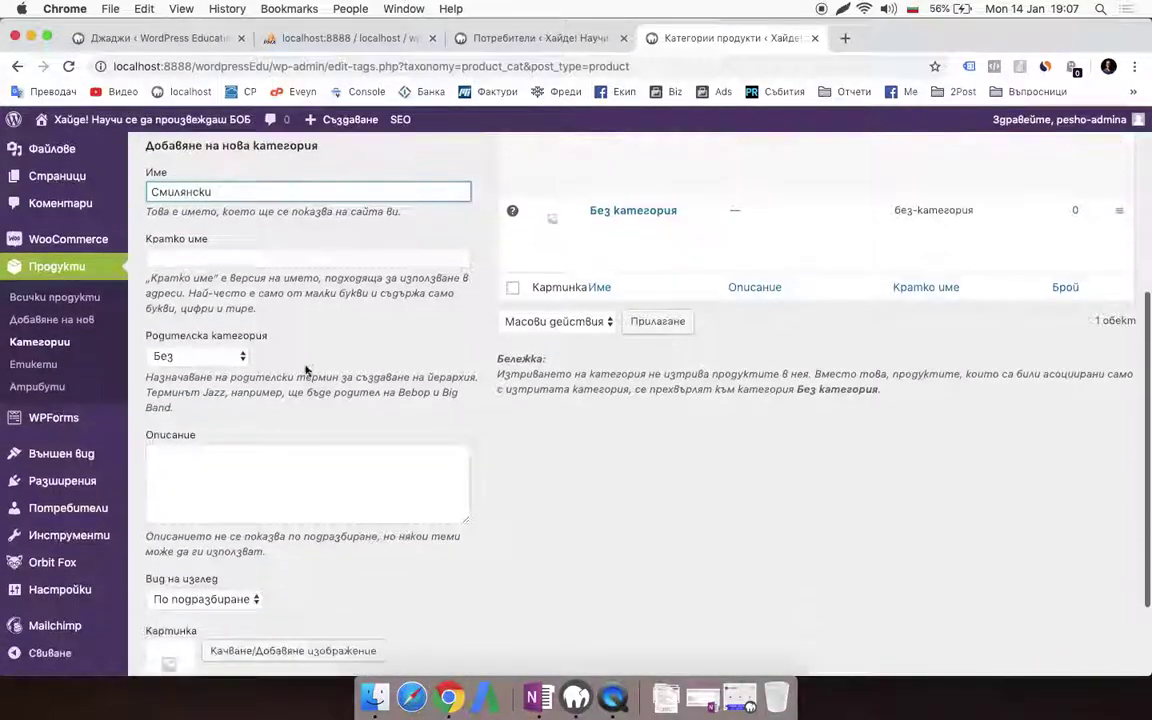
left_click(197, 356)
left_click(211, 374)
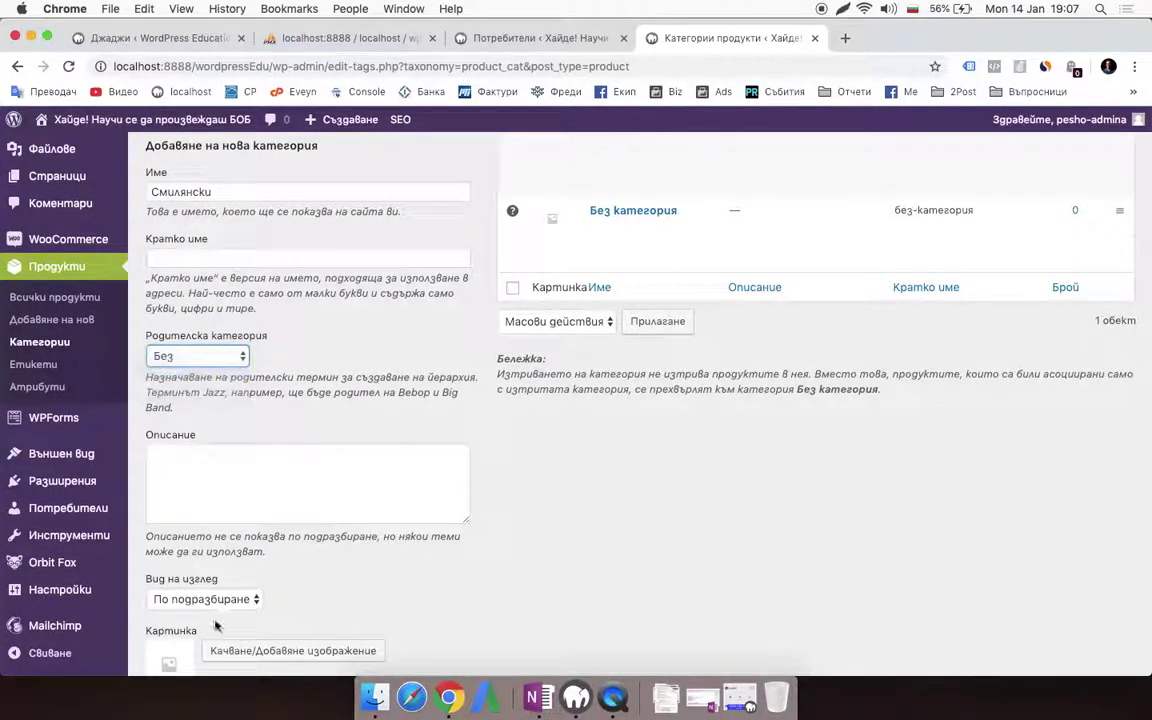
scroll(260, 612, "down", 3)
left_click(285, 594)
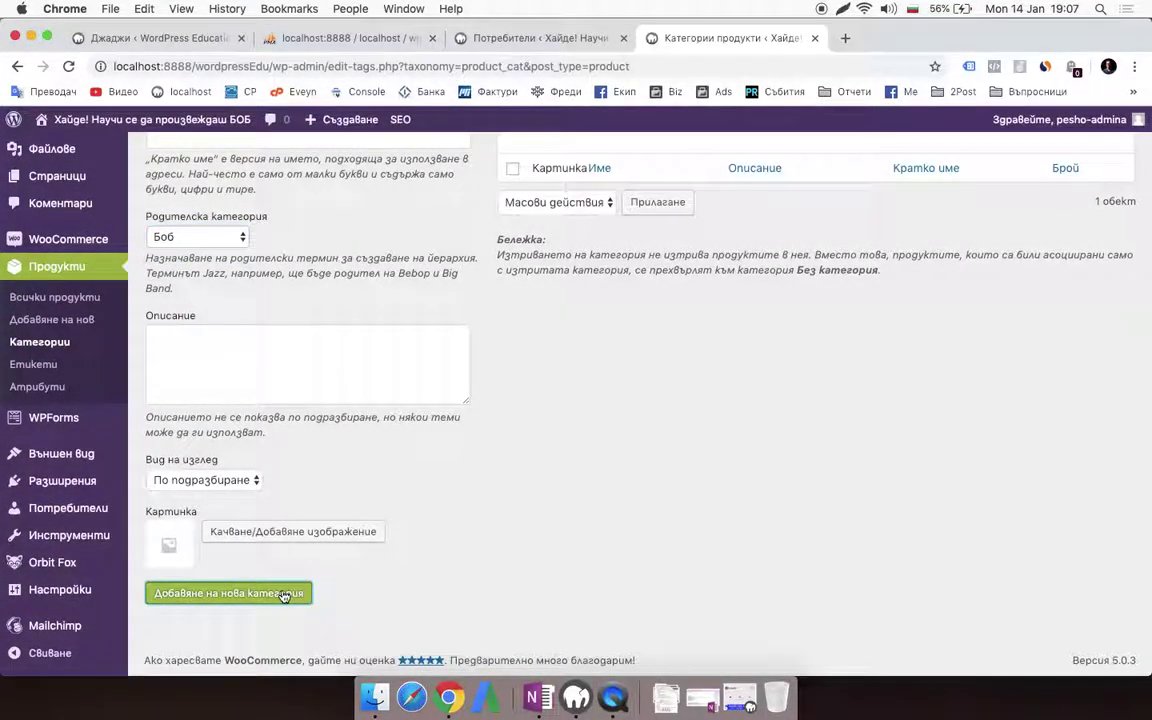
Add a product category named "Варненски" under the parent category "Боб" and check it in the category list
scroll(300, 370, "up", 5)
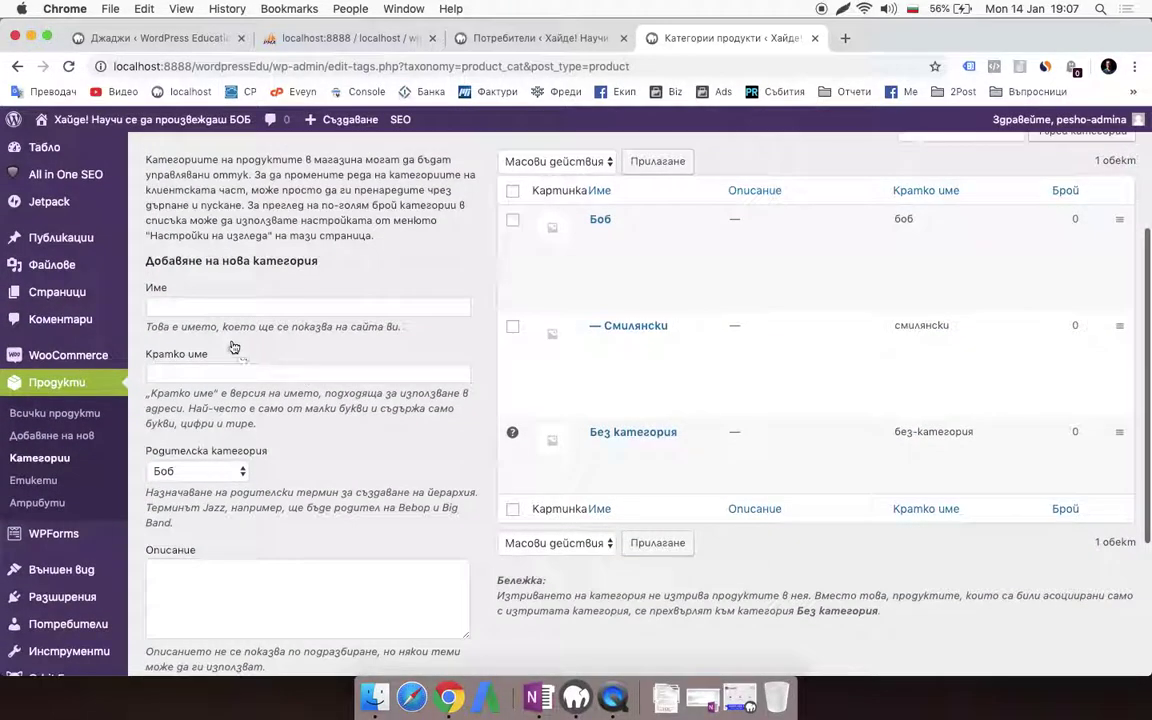
left_click(230, 304)
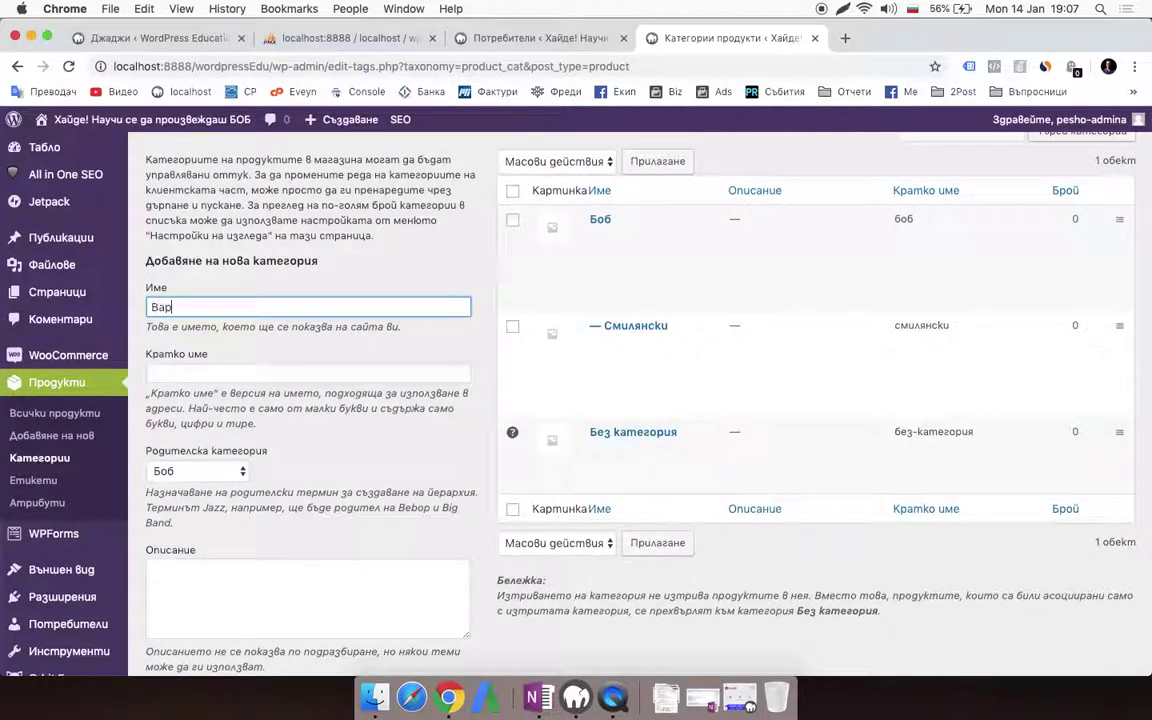
scroll(190, 190, "down", 4)
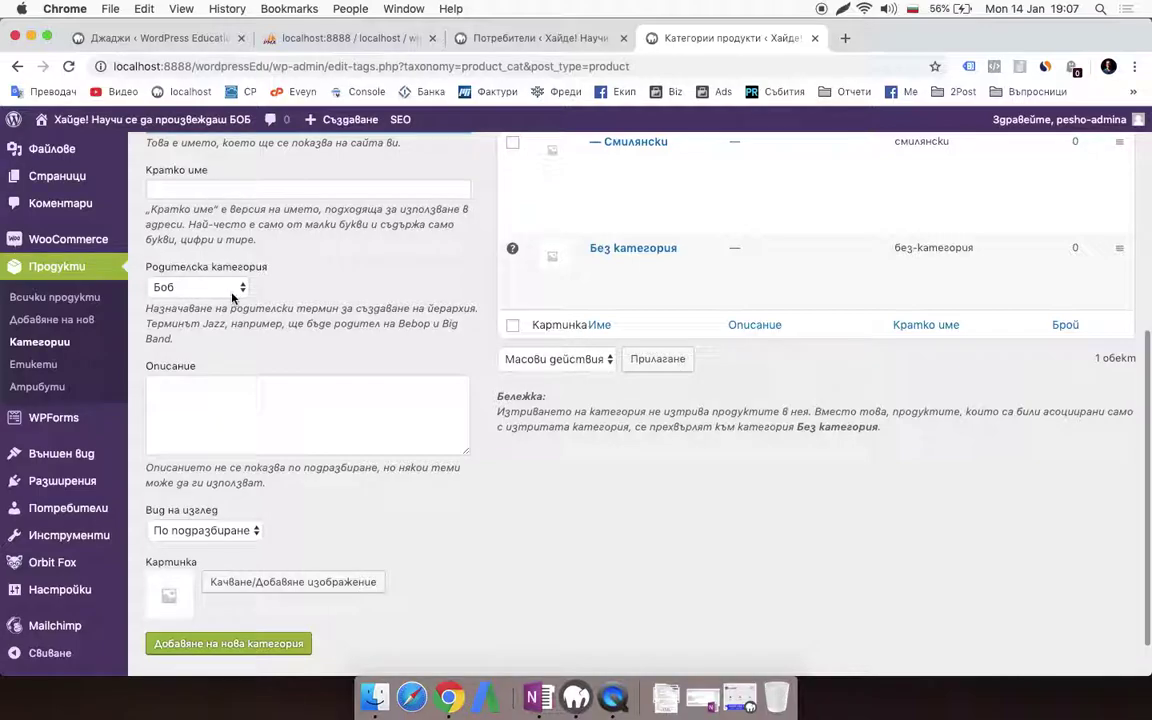
left_click(263, 645)
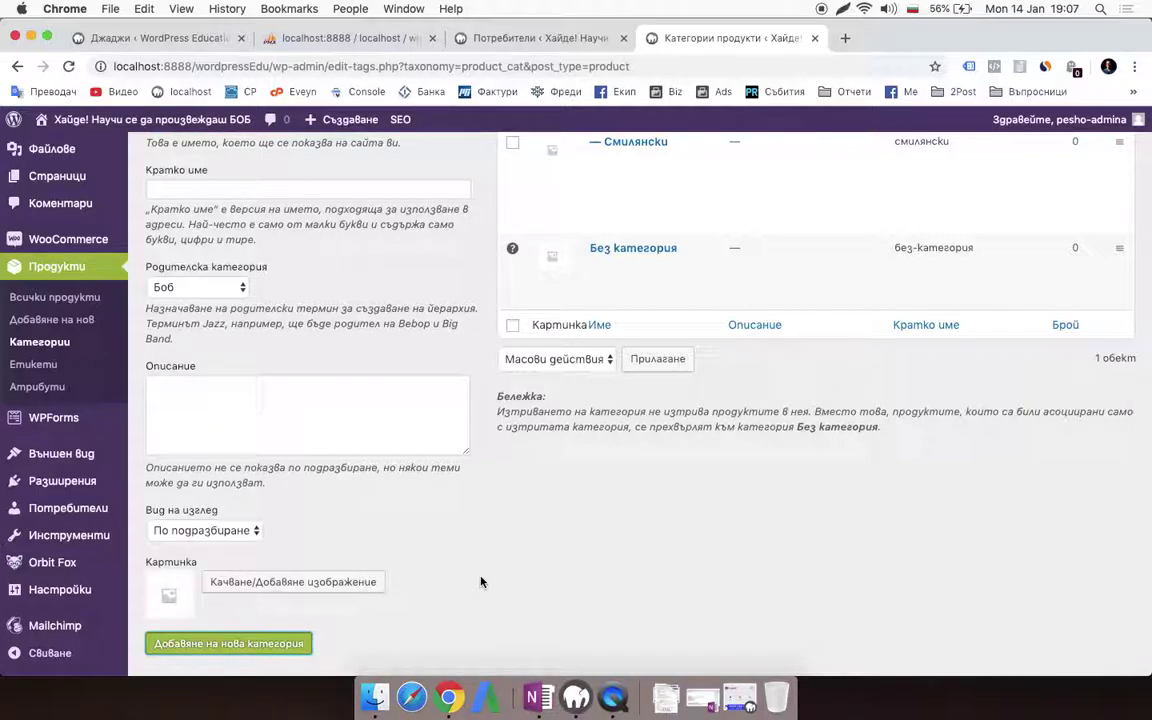
scroll(309, 481, "up", 3)
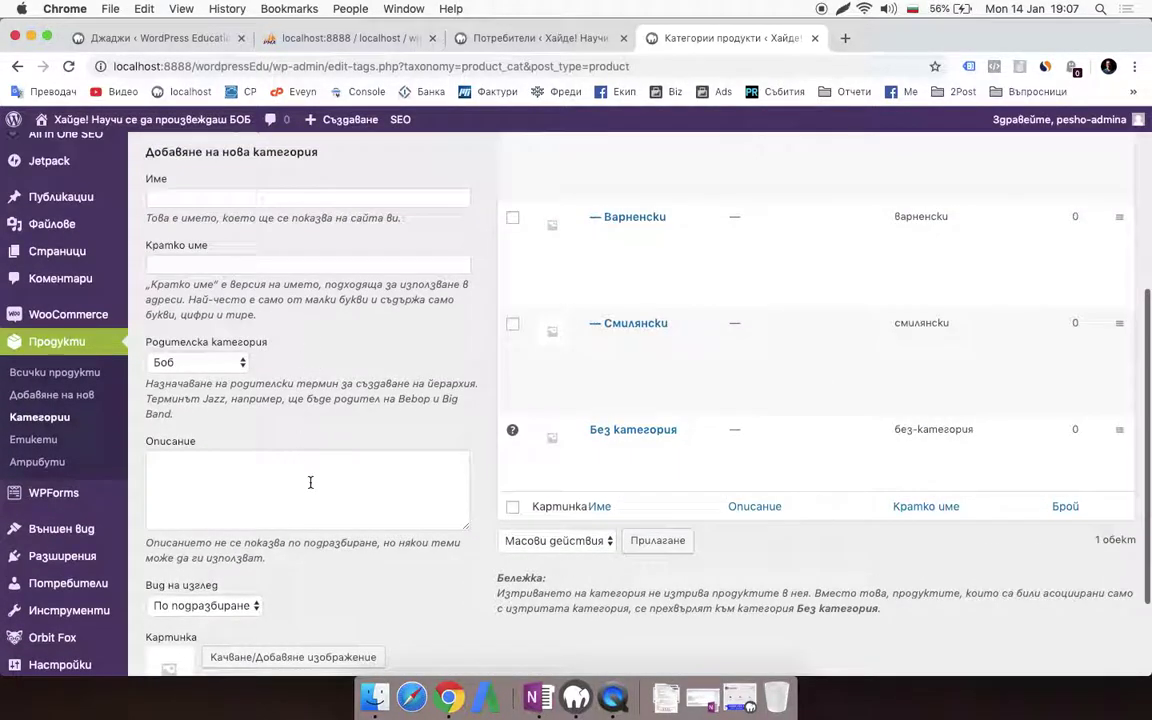
scroll(385, 461, "up", 3)
mouse_move(640, 533)
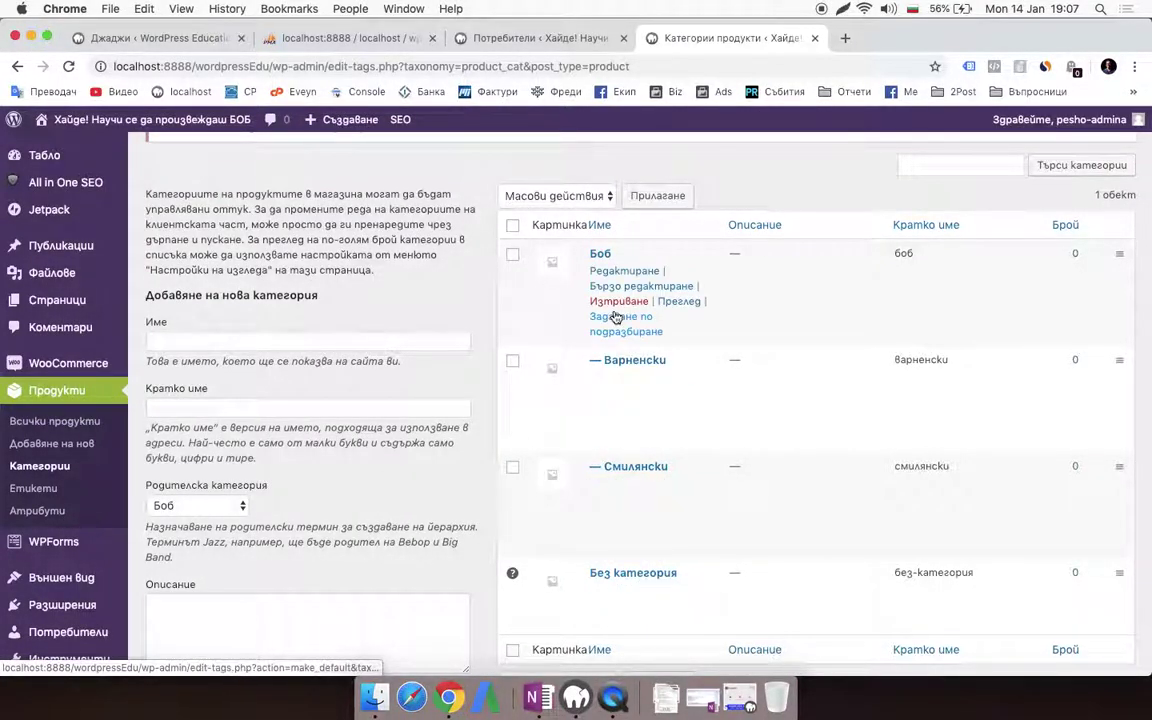
Start a new product titled "Ием на продукта" with the description text "Текст на продукта"
mouse_move(32, 373)
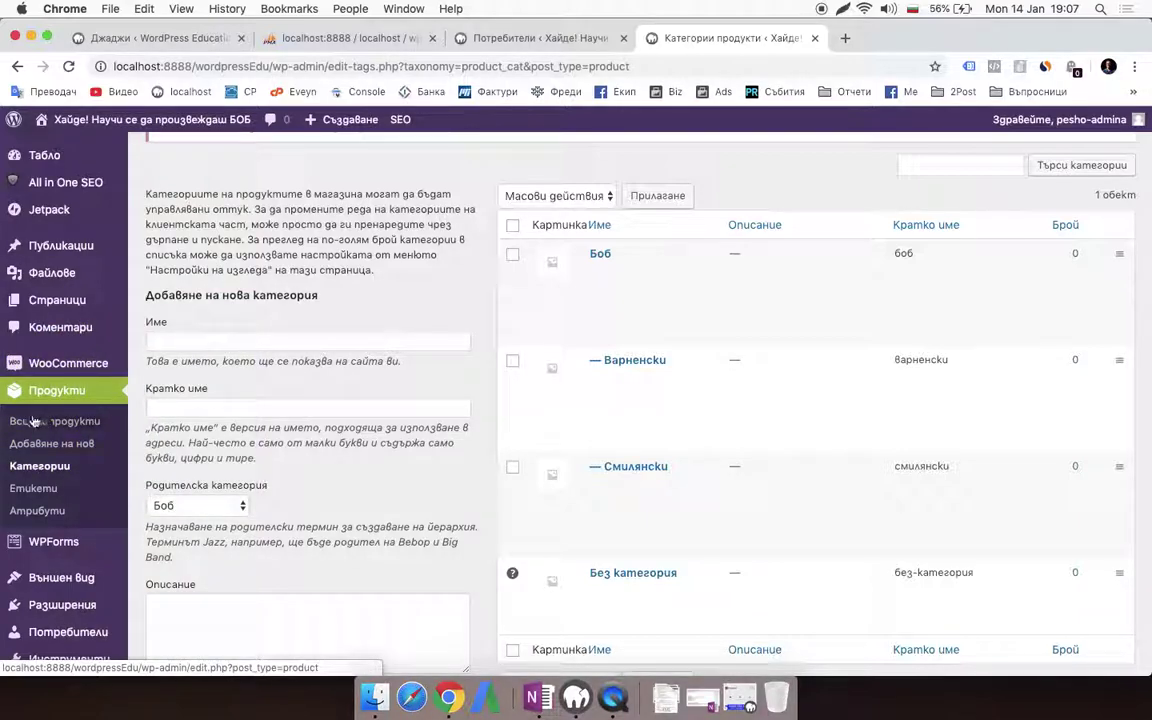
left_click(54, 446)
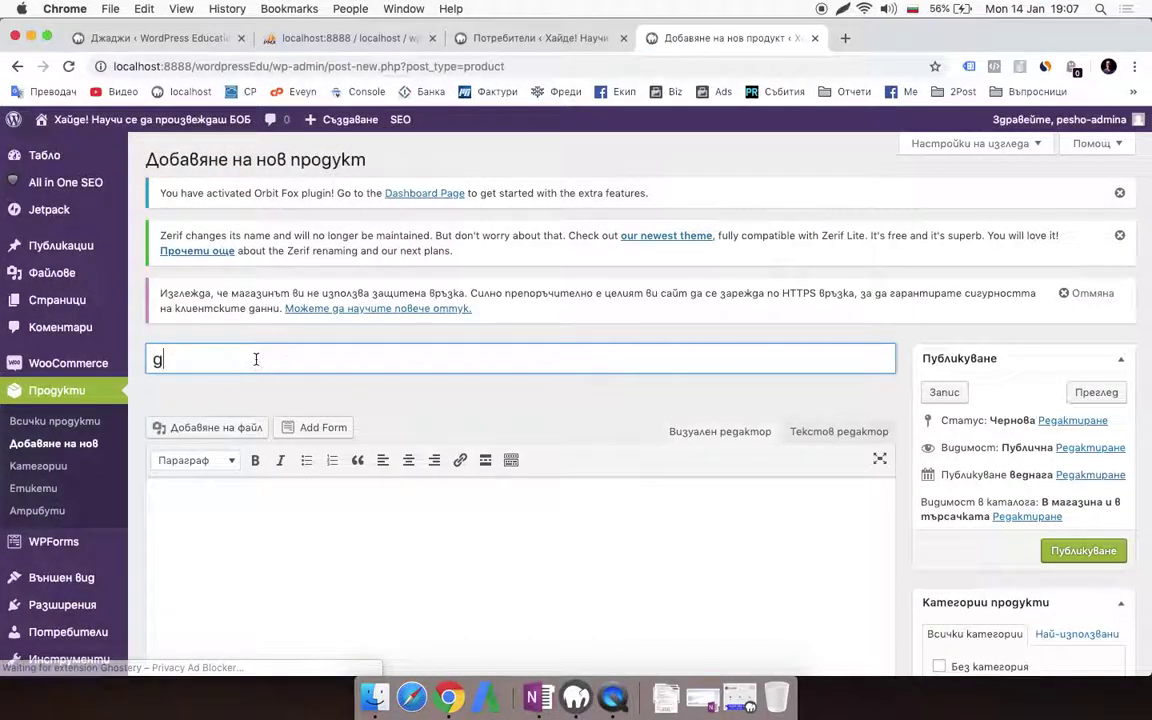
type("Ием на про")
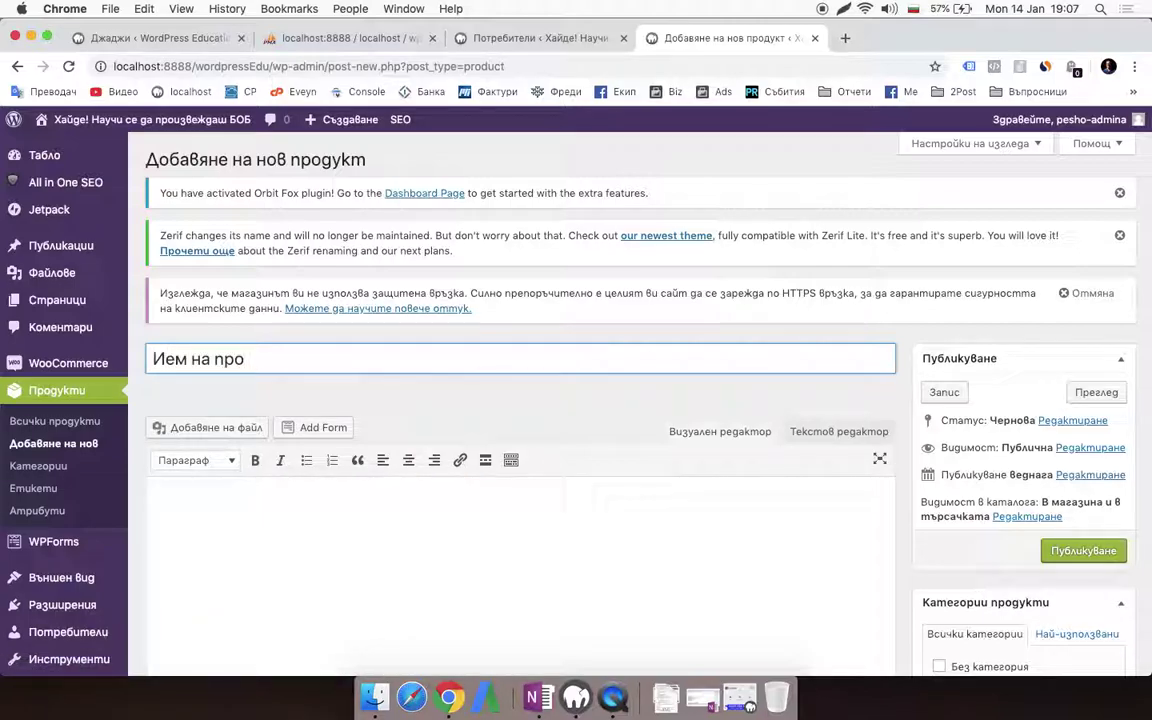
type("дукта")
left_click(342, 527)
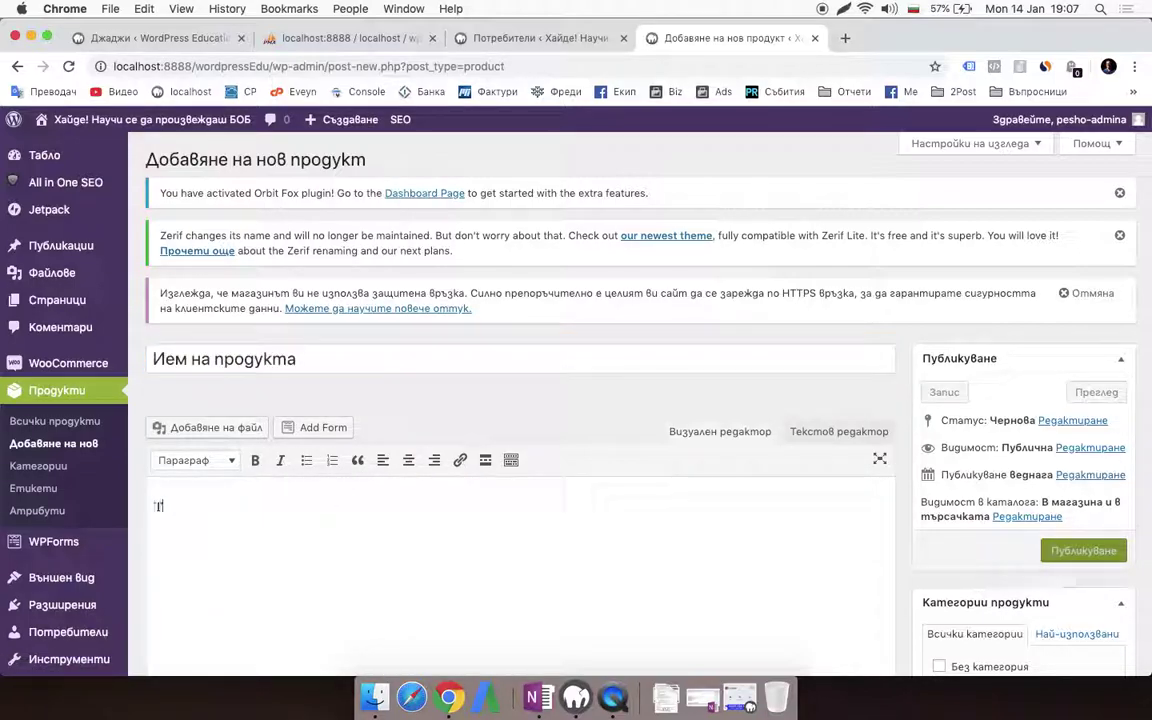
type("Текст на продукта")
scroll(337, 527, "down", 1)
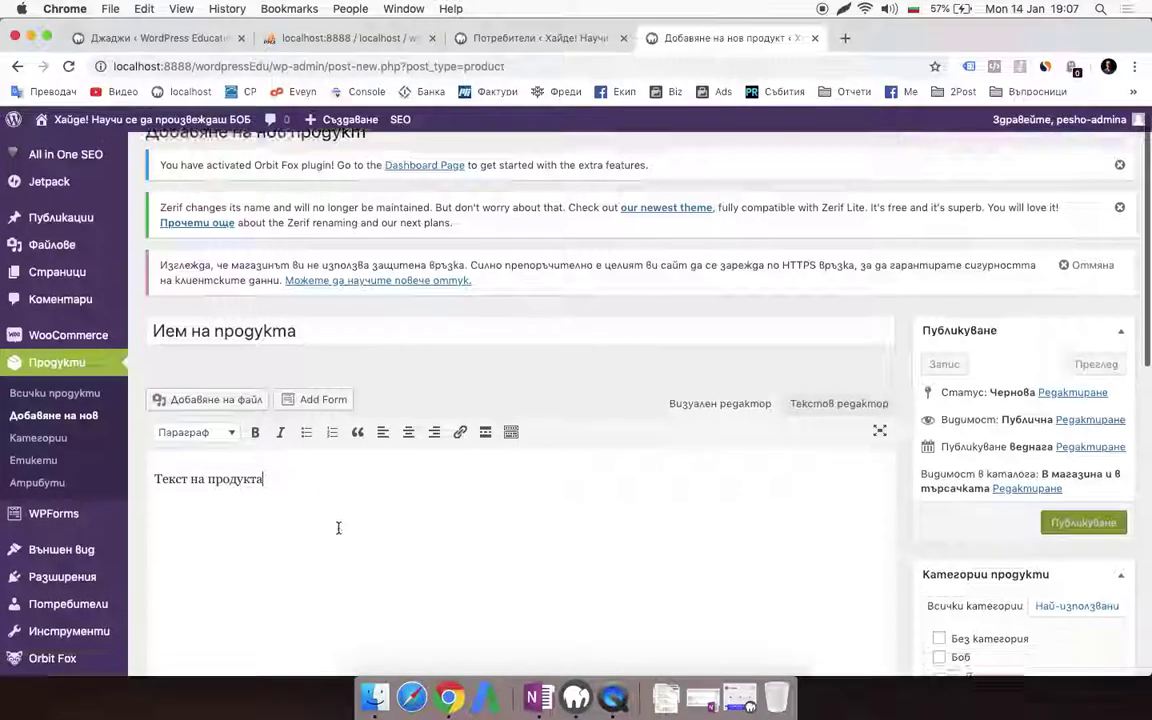
Insert the Disney logo image from the uploaded files into the product description
left_click(228, 397)
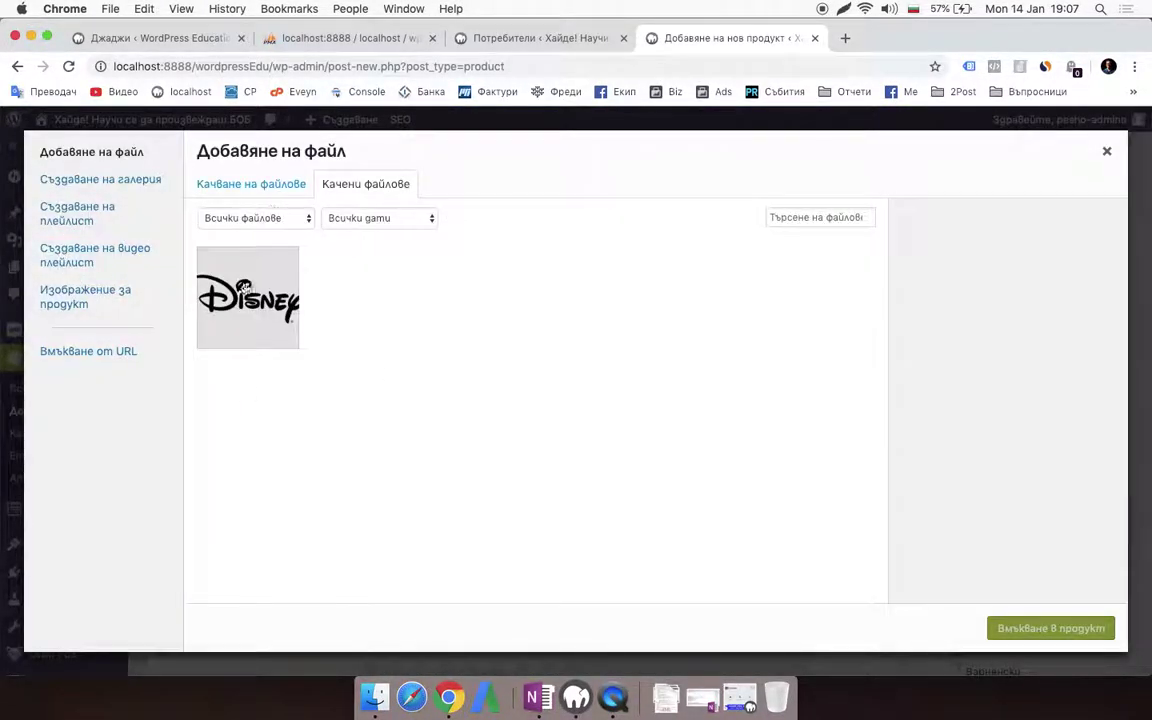
left_click(244, 265)
left_click(1052, 637)
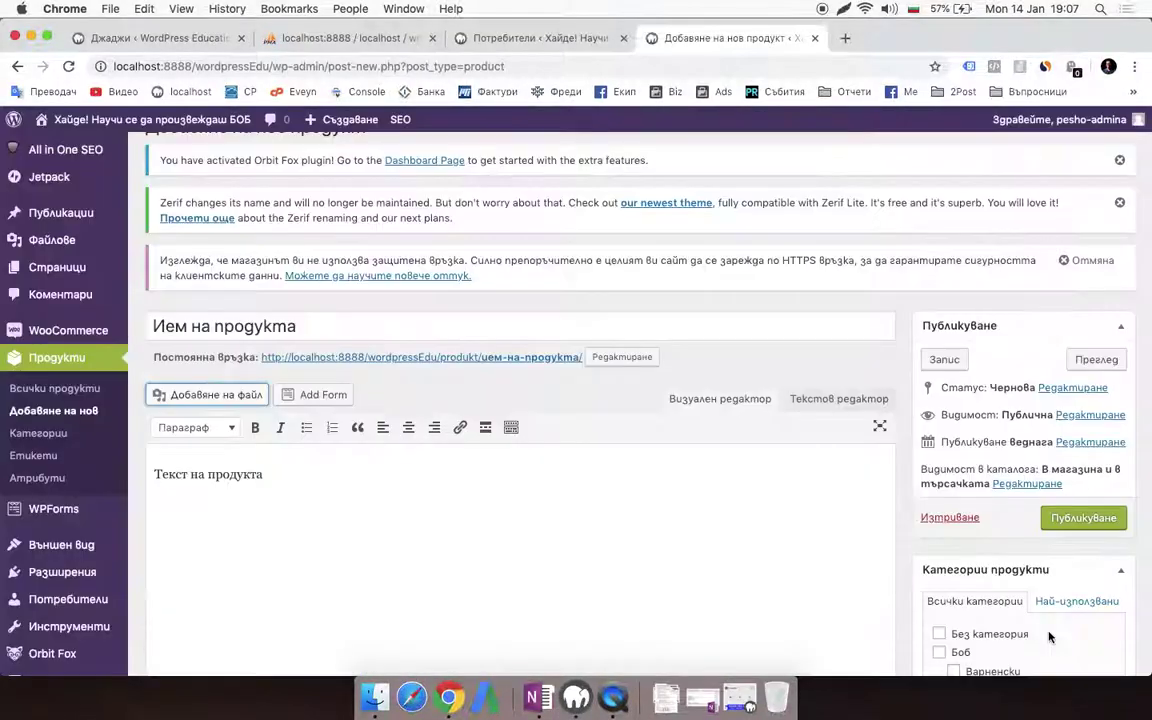
scroll(530, 480, "down", 2)
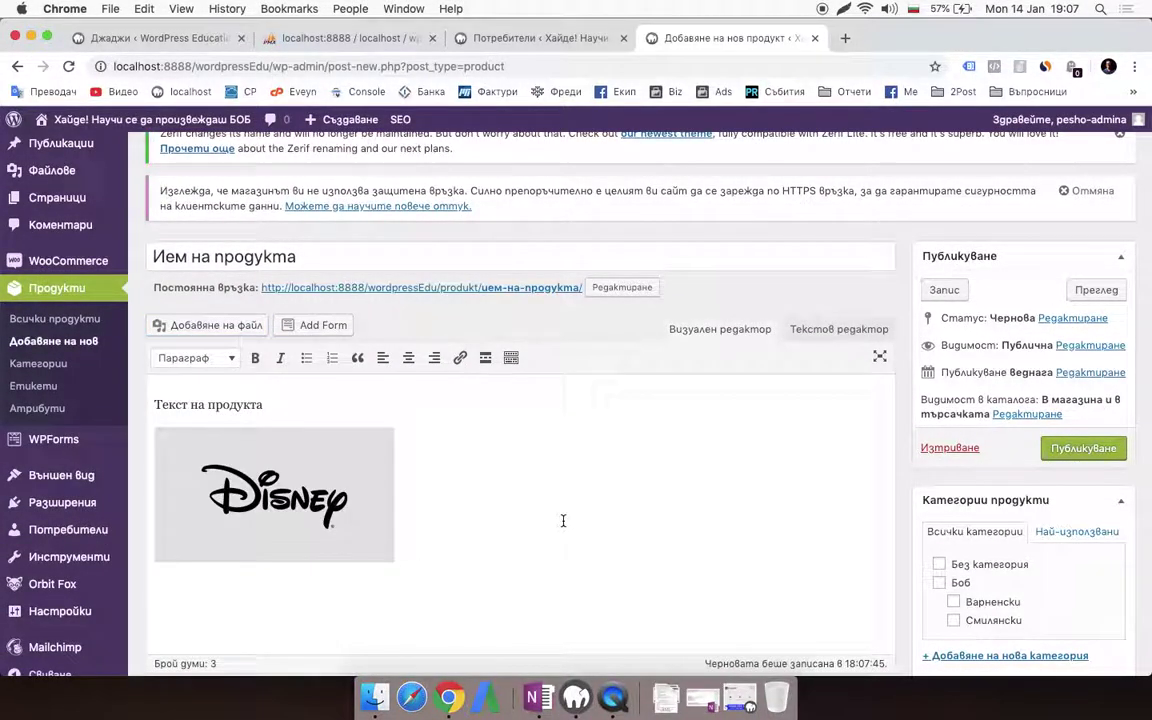
Below the image, add the line "списък 1:" and a bulleted list with the items боб, леща, сирен and домати
key("Return")
type("списък 1:")
key("Return")
left_click(307, 316)
type("боб")
key("Return")
type("леща")
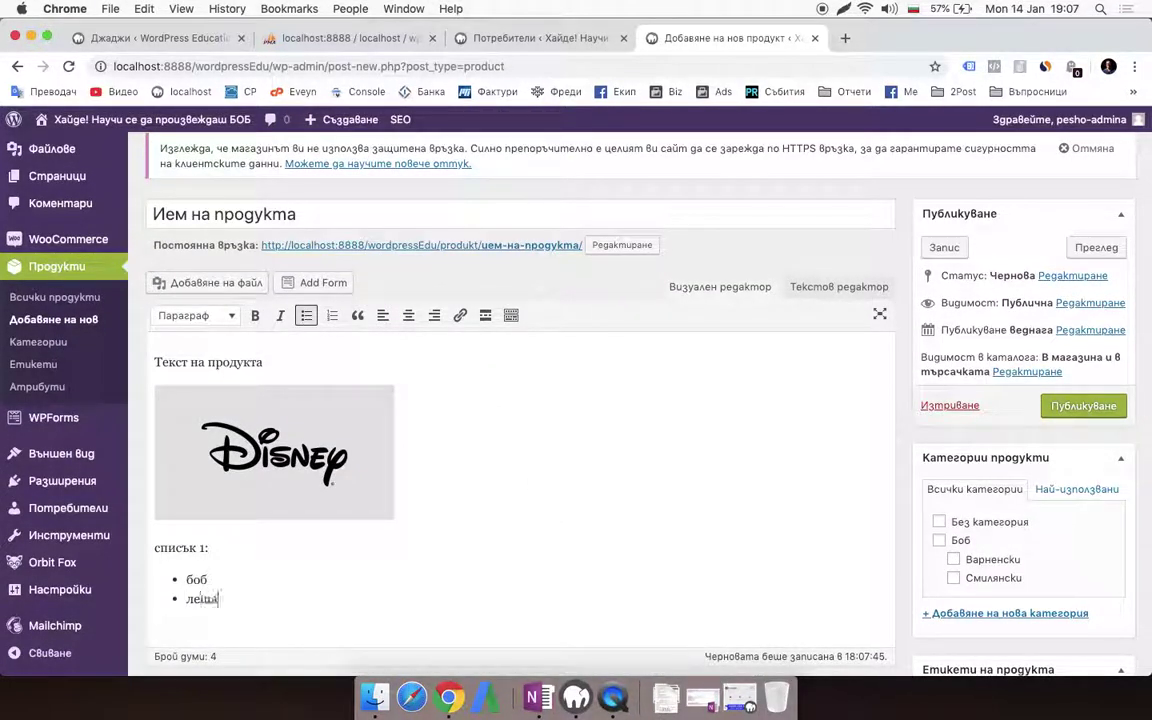
key("Return")
type("сирен")
key("Return")
type("домати")
scroll(194, 447, "down", 1)
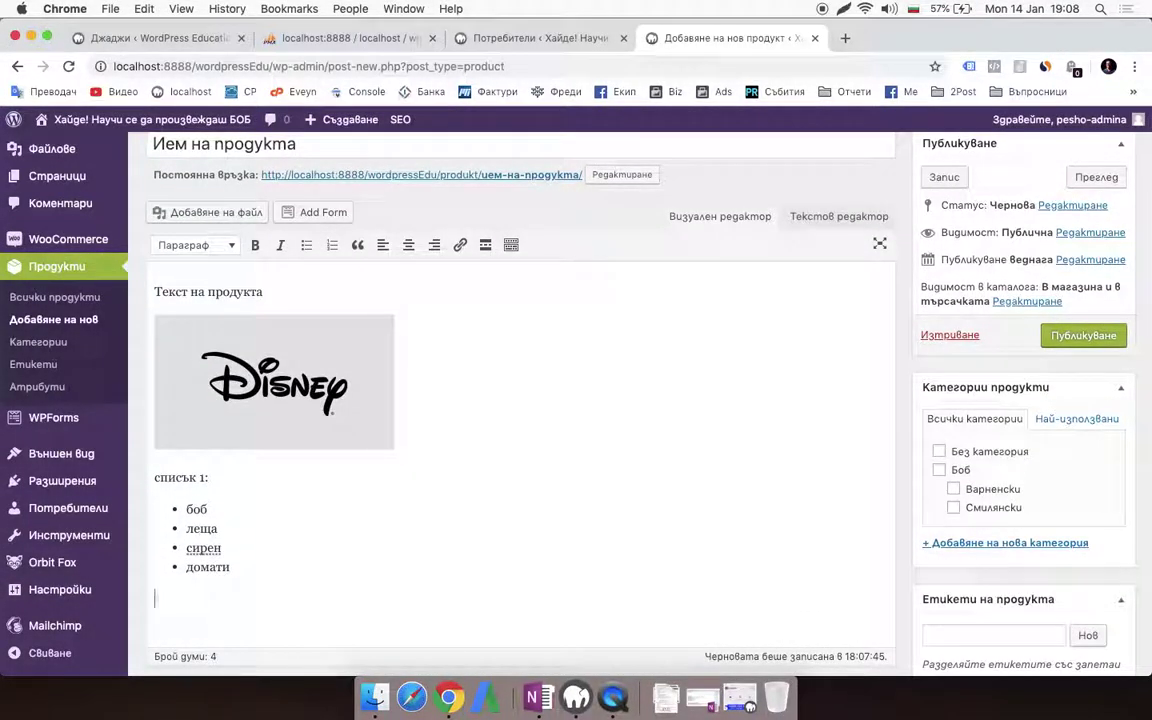
Make the list item "боб" bold and add the paragraph "асдадсдс" below the list
double_click(188, 505)
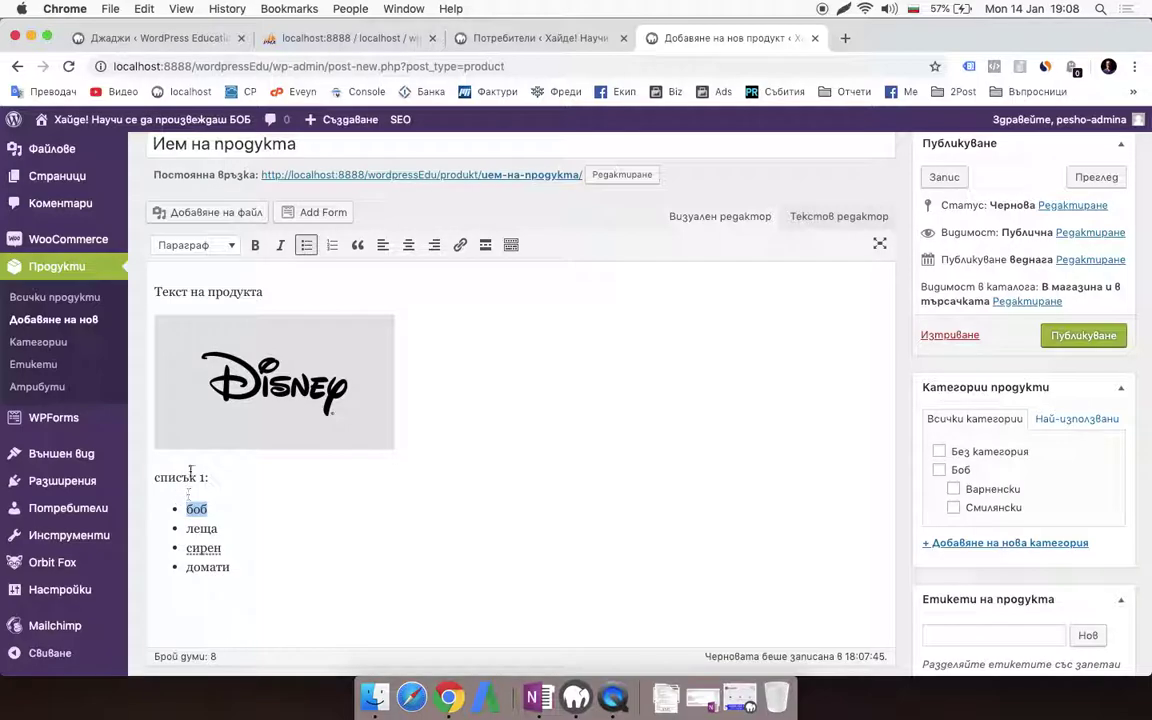
key("super+b")
left_click(318, 573)
scroll(338, 628, "down", 1)
key("Return")
key("Return")
type("асдадсдс")
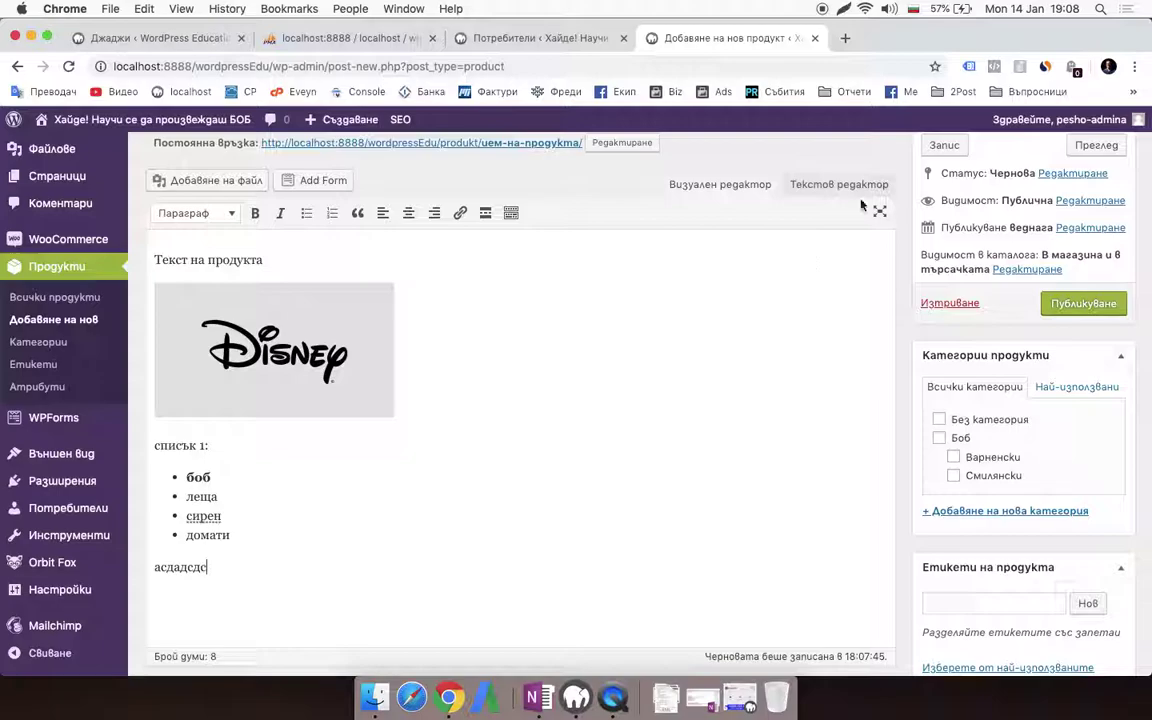
In the description's HTML, wrap "асдадсдс" in a span styled "background:red; color: green; font-weight:bold;"
left_click(852, 186)
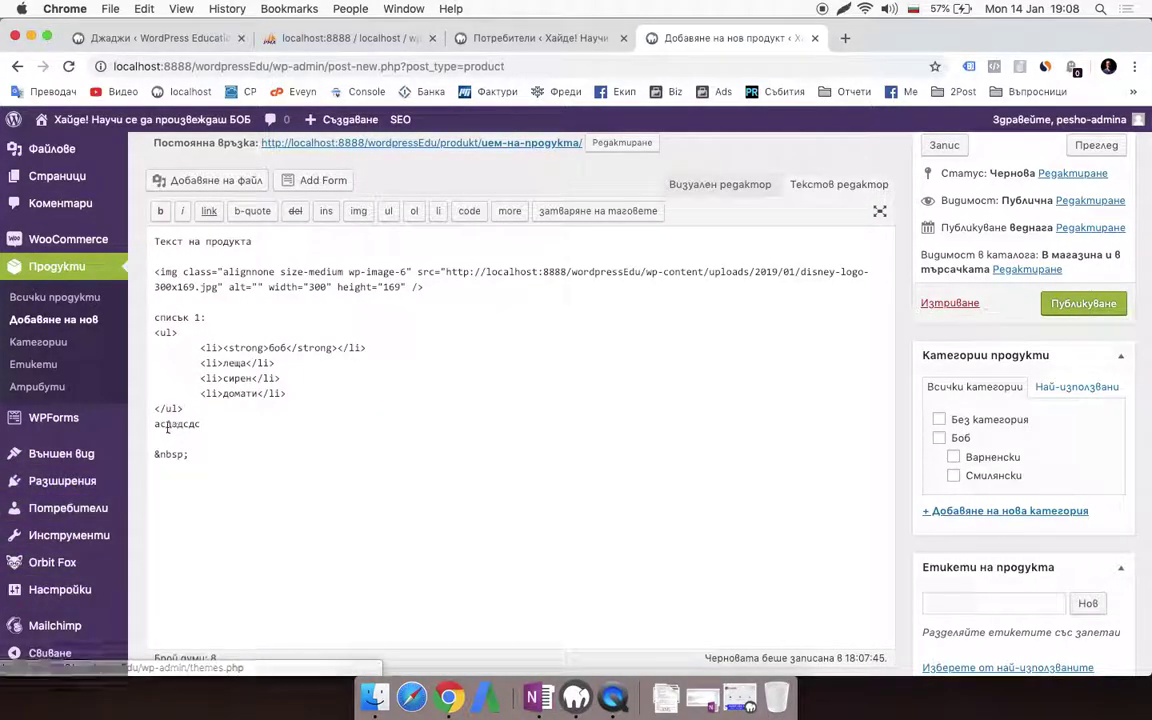
type("<span style=\"background:red")
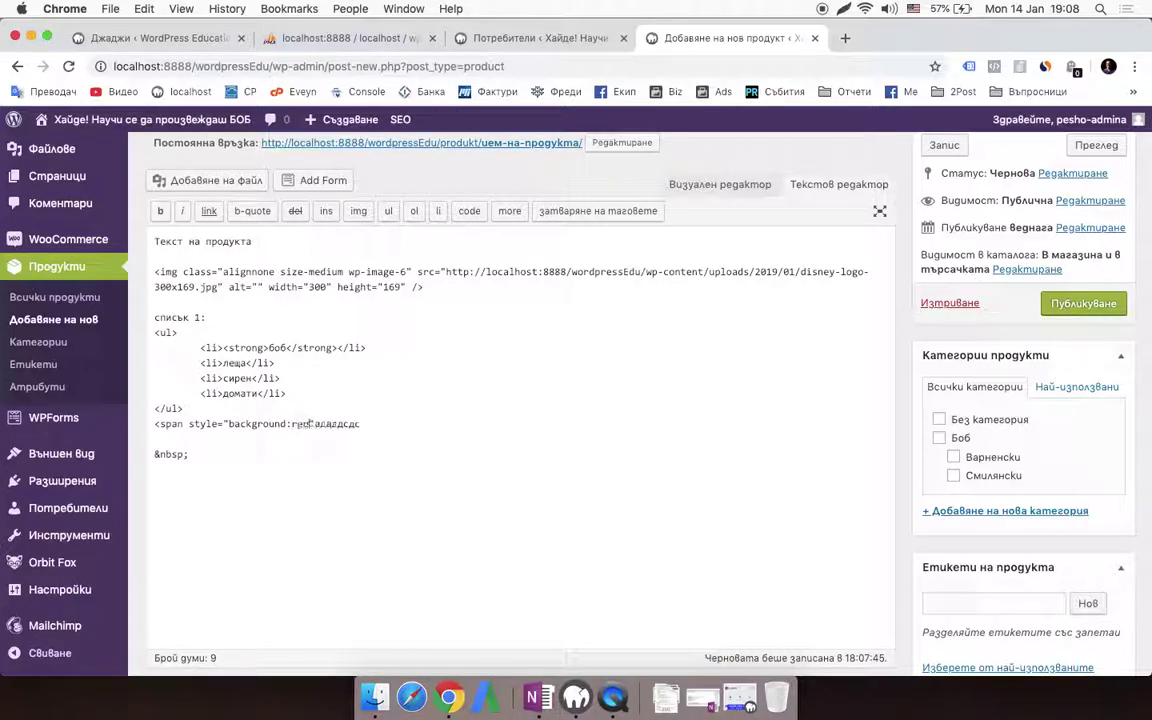
key("BackSpace")
key("BackSpace")
type("lor: ")
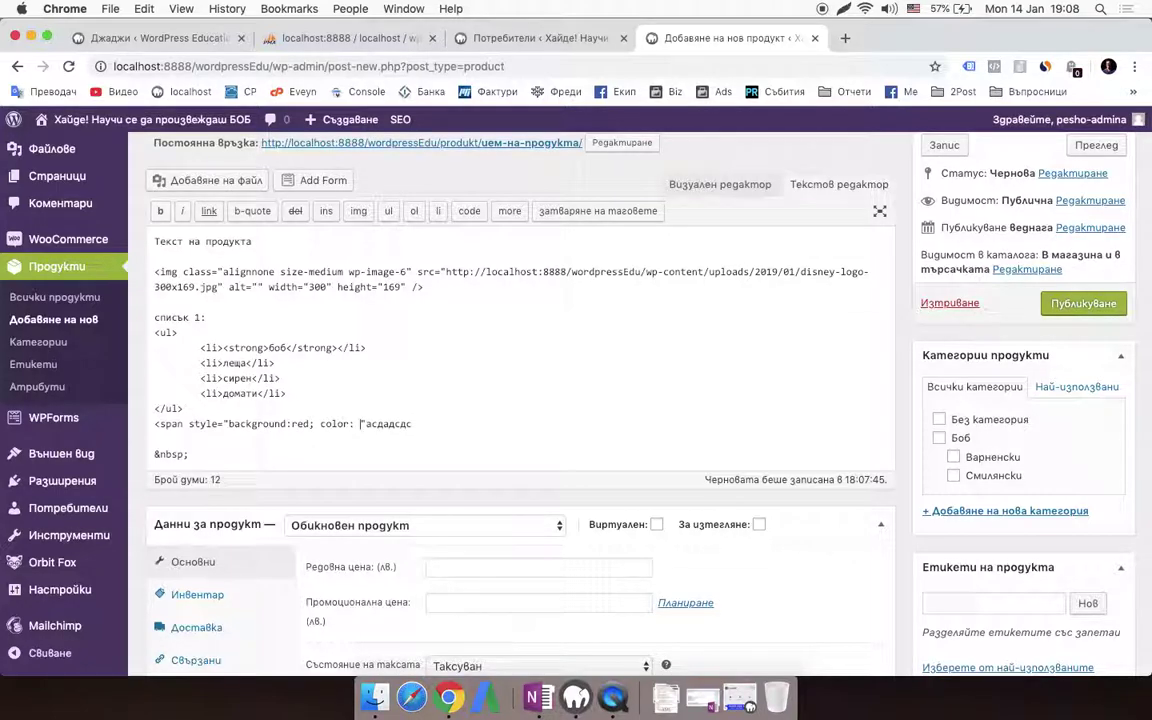
type("green; font-weight:bold")
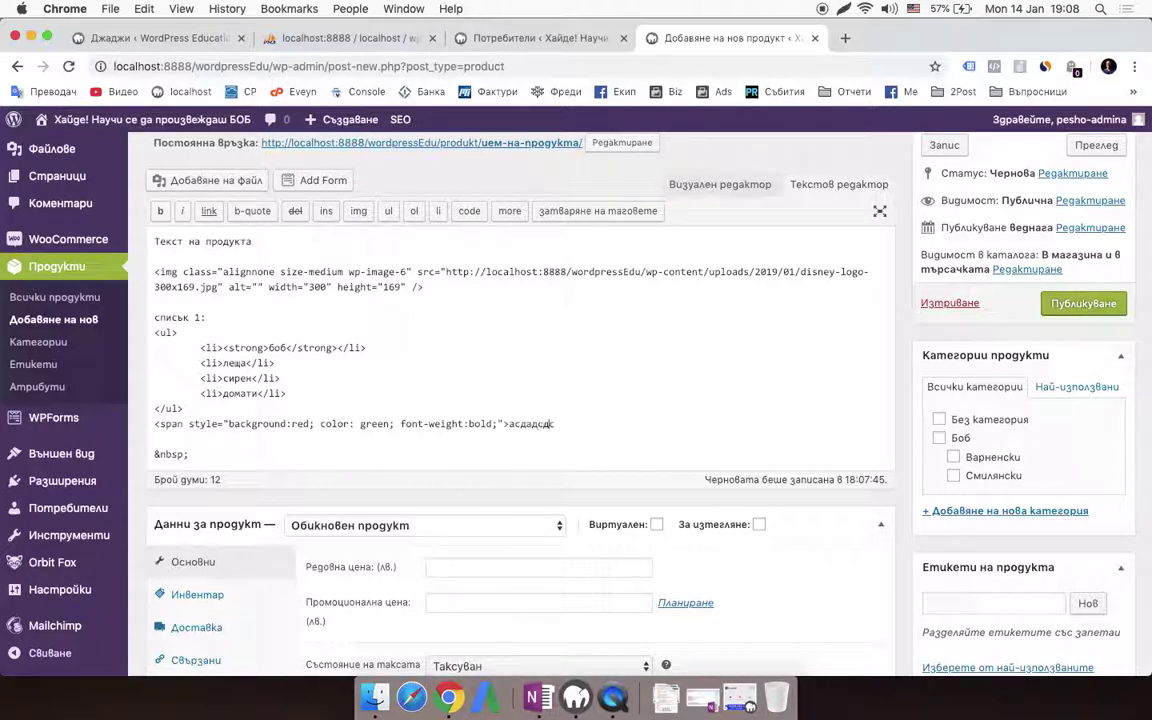
type("n>")
Publish the product and check the styled description in the visual editor
left_click(1094, 303)
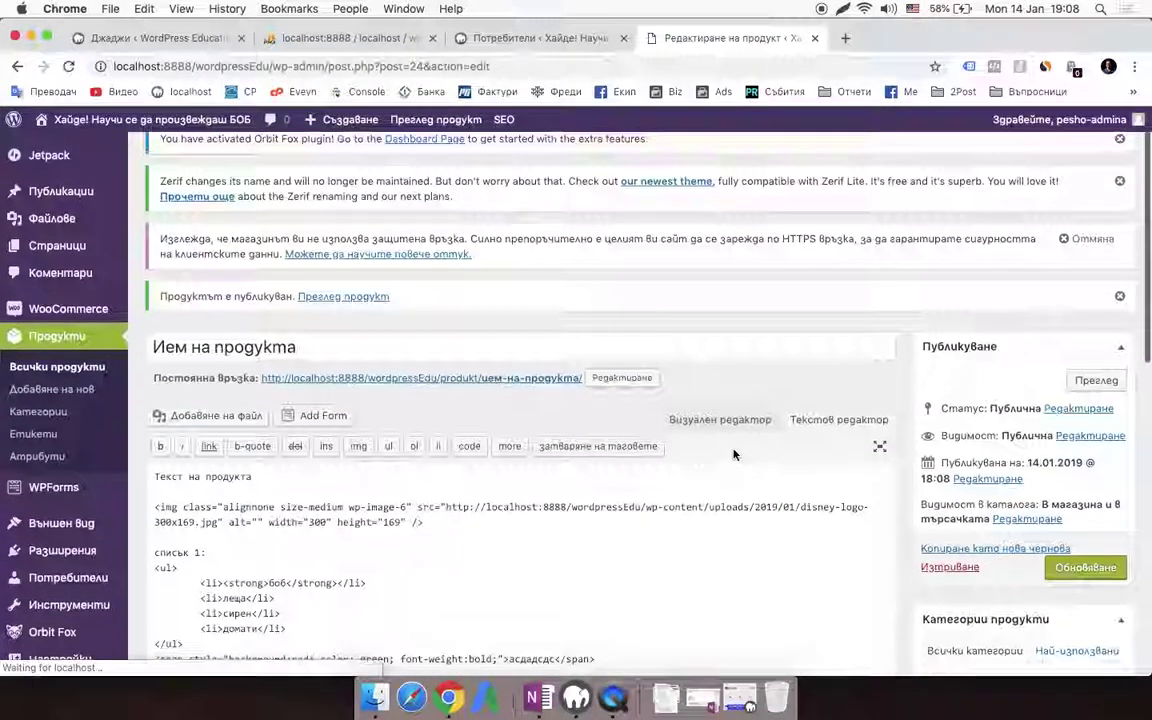
scroll(759, 417, "down", 5)
scroll(700, 420, "down", 1)
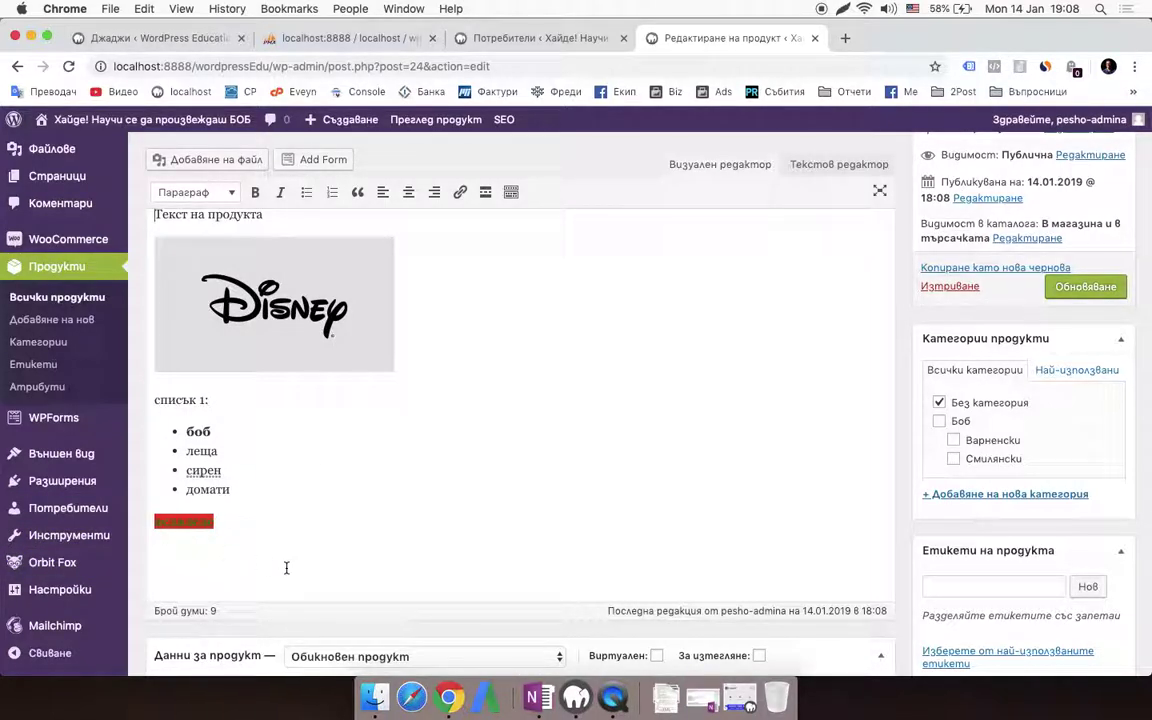
Set the product's regular price to 144 and its promotional price to 95
scroll(286, 568, "down", 8)
left_click(461, 293)
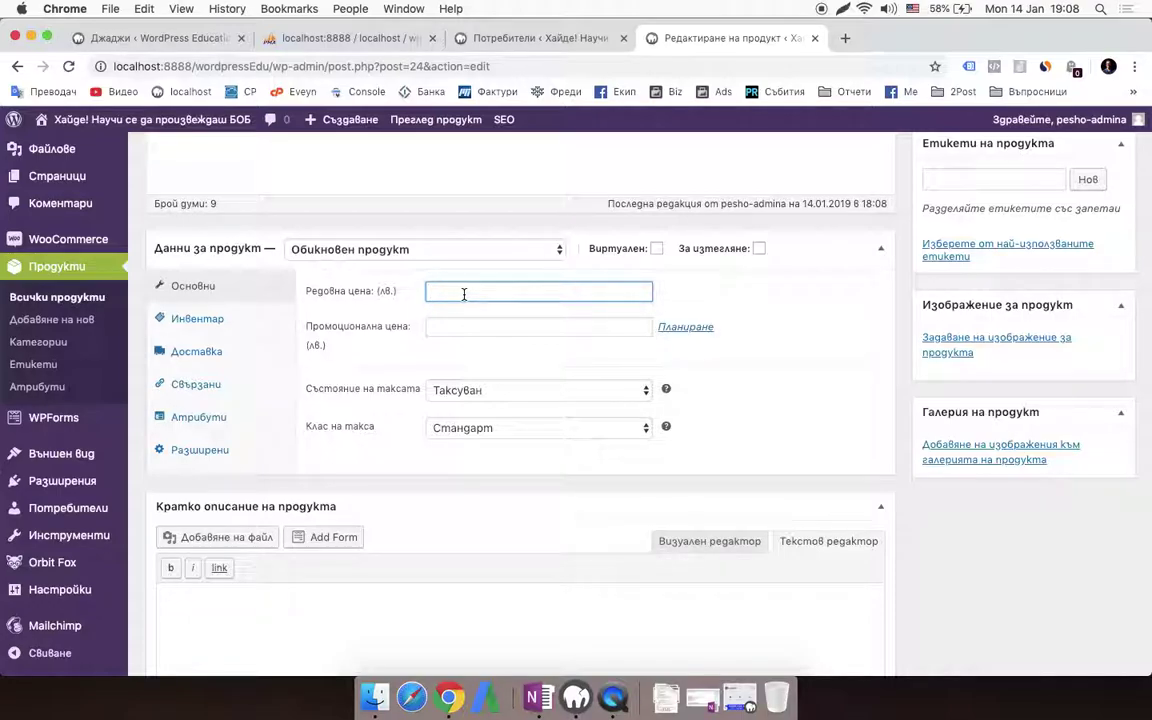
left_click(522, 328)
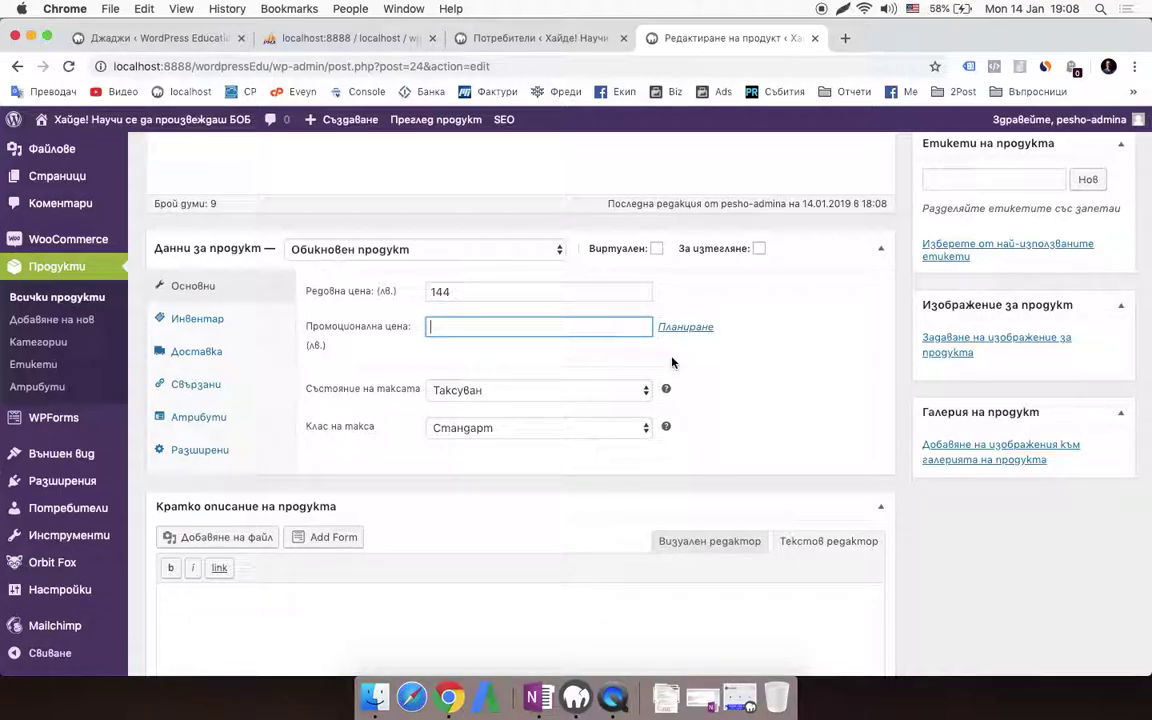
type("95")
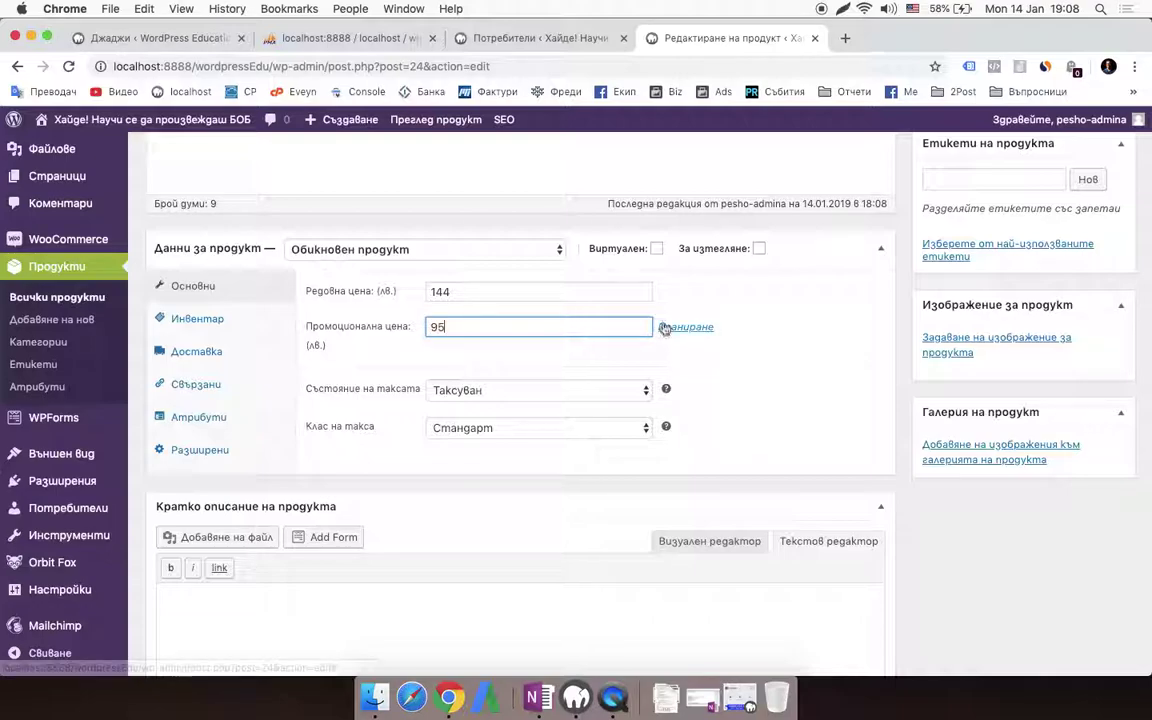
Schedule the promotional price from 2019-01-12 to 2019-01-23
left_click(665, 327)
left_click(485, 381)
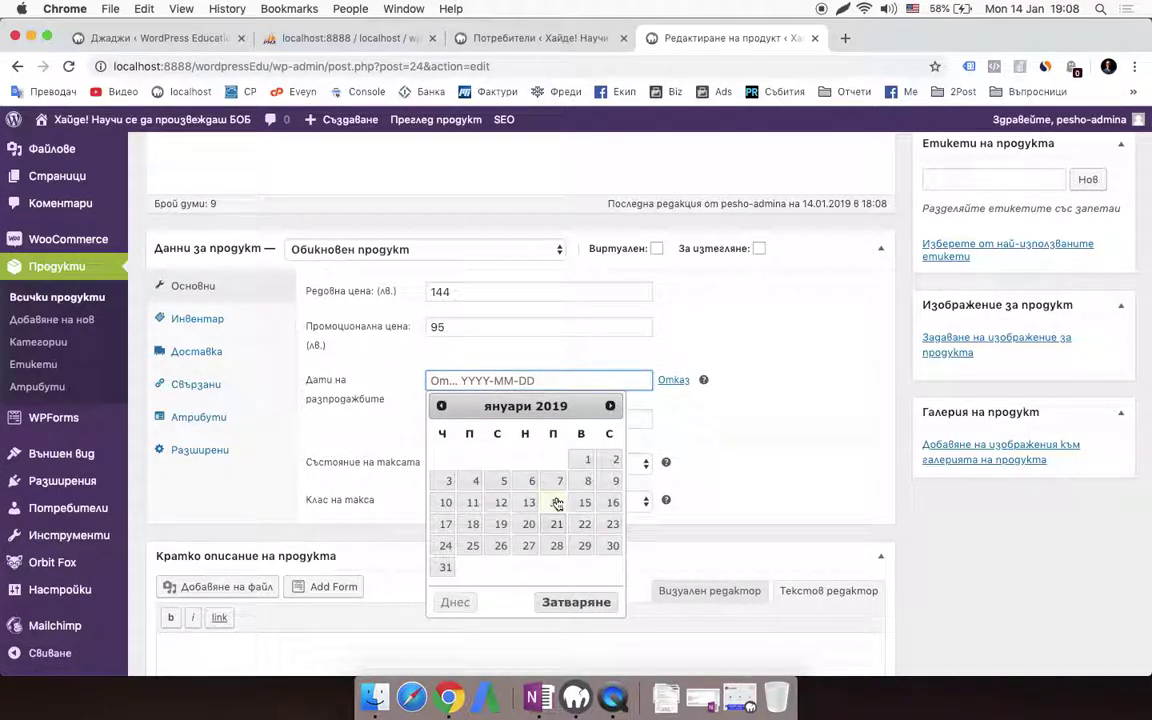
left_click(501, 502)
left_click(561, 418)
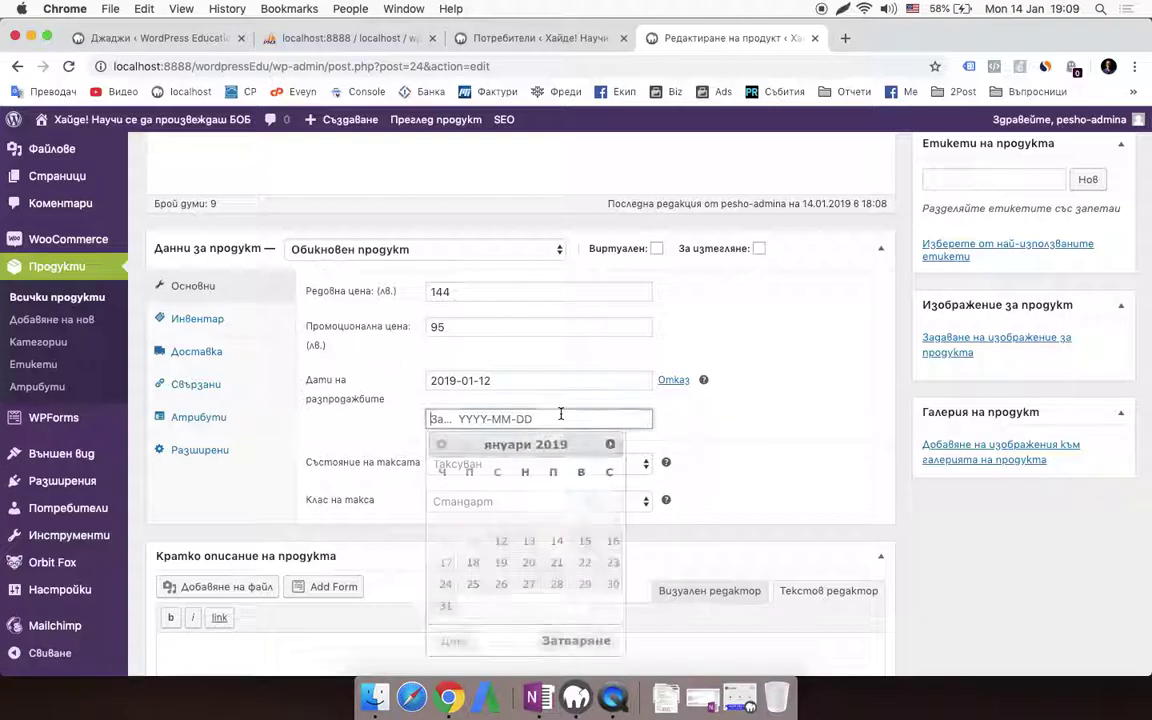
left_click(612, 562)
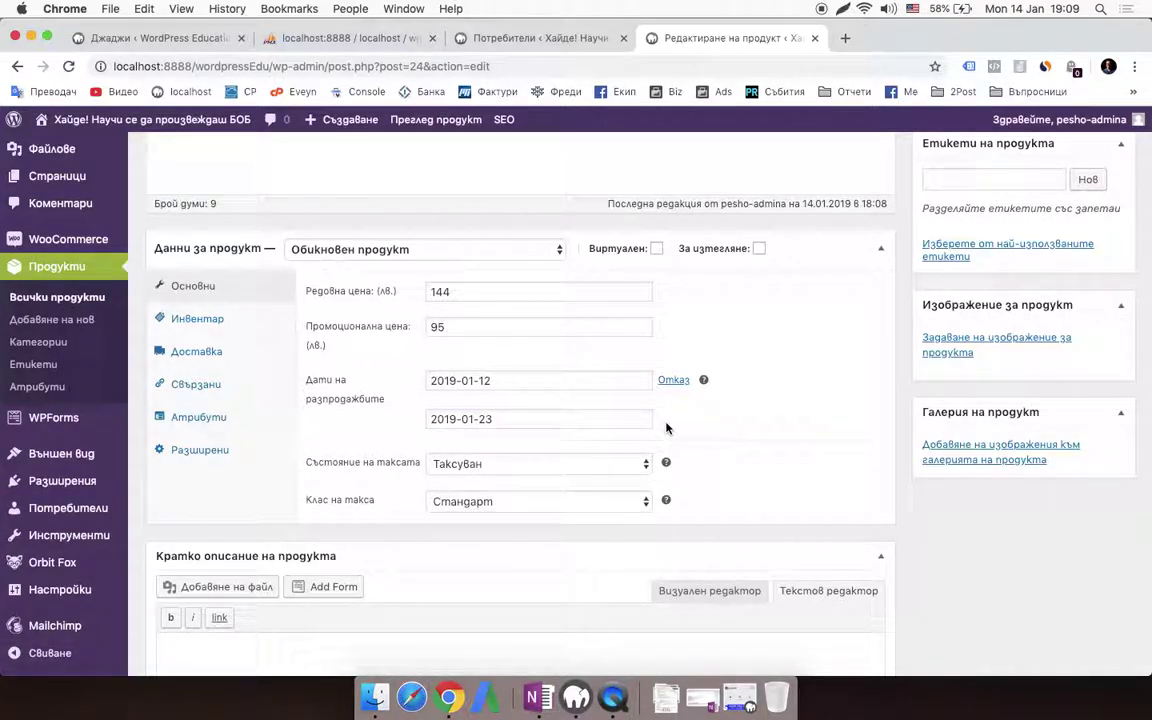
Enter "126355dXXX" as the product code in the inventory data
left_click(178, 323)
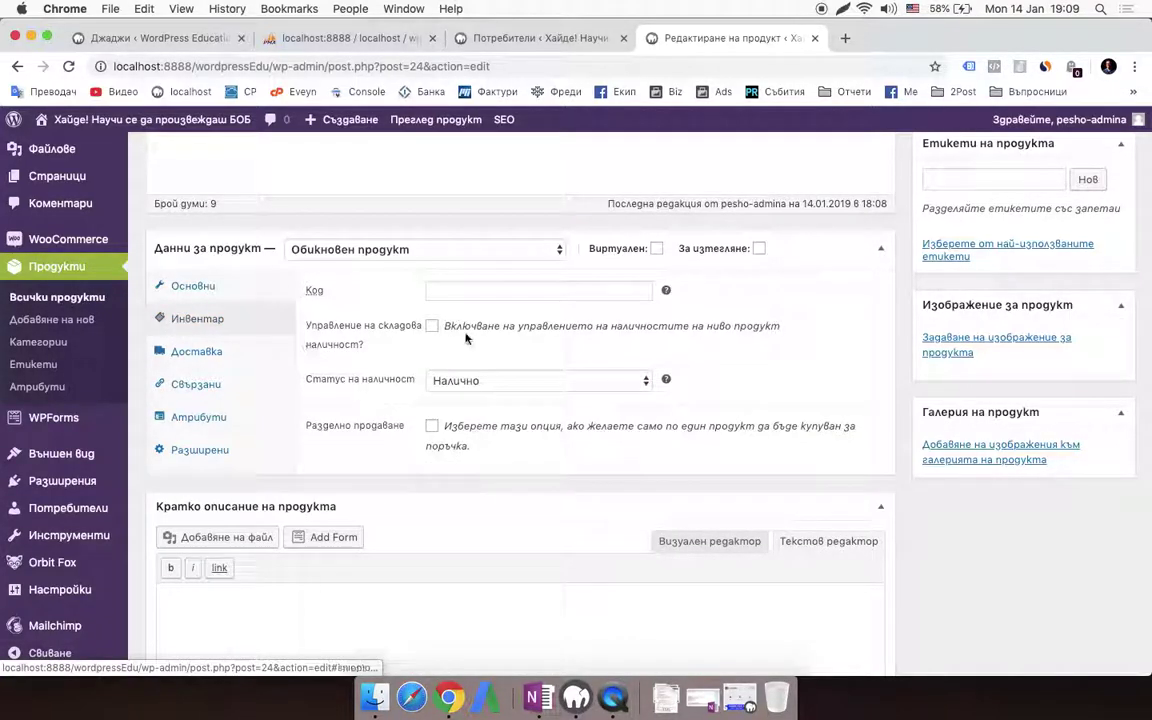
left_click(565, 292)
type("126385")
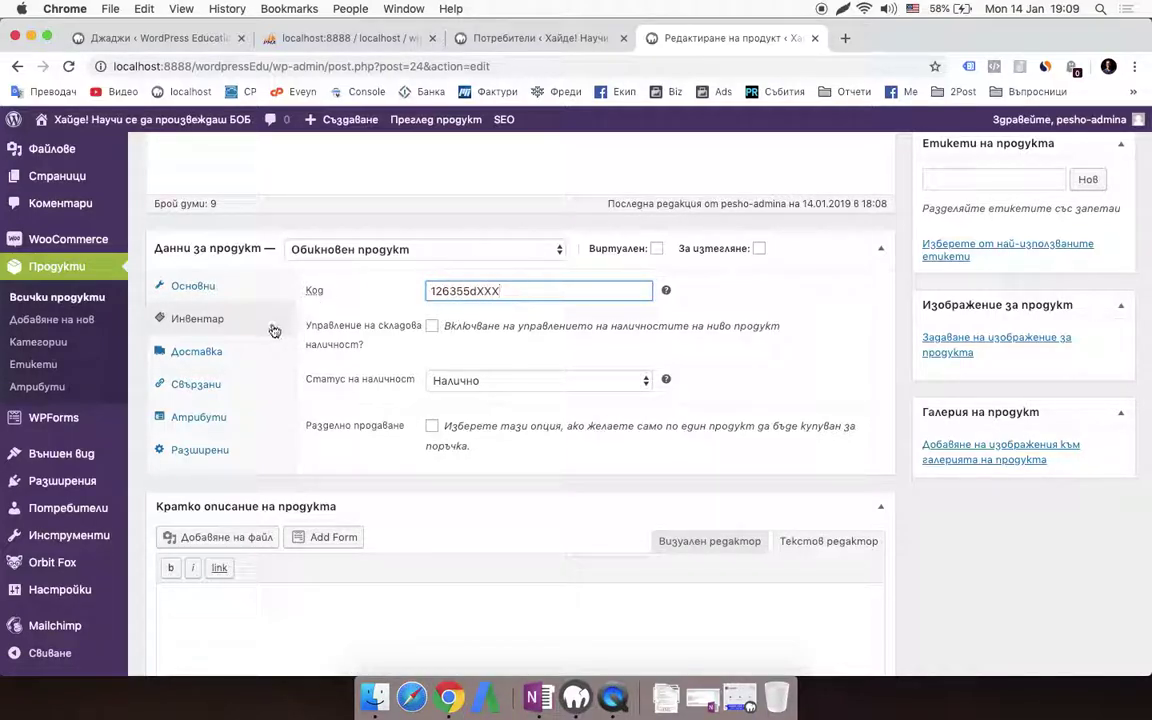
In the shipping data, set the weight to 5 kg and the dimensions to 1244 × 4 × 444 cm
left_click(170, 351)
left_click(516, 298)
type("5")
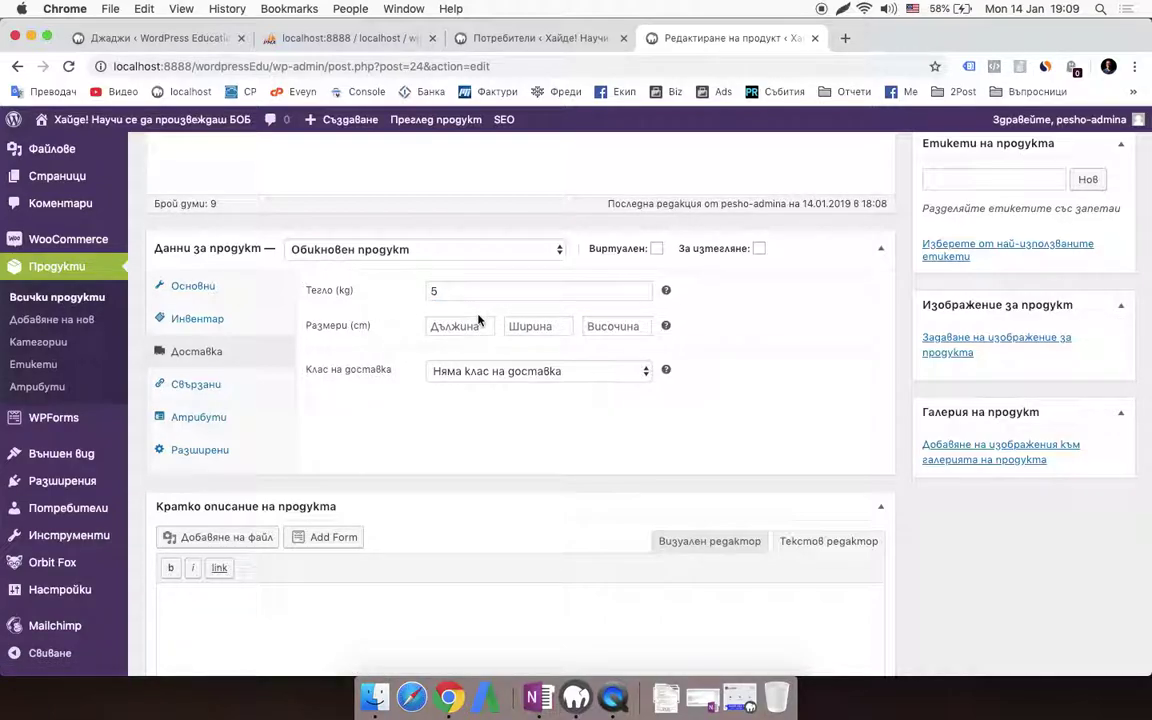
left_click(479, 325)
type("1244")
key("Tab")
type("4")
key("Tab")
type("44")
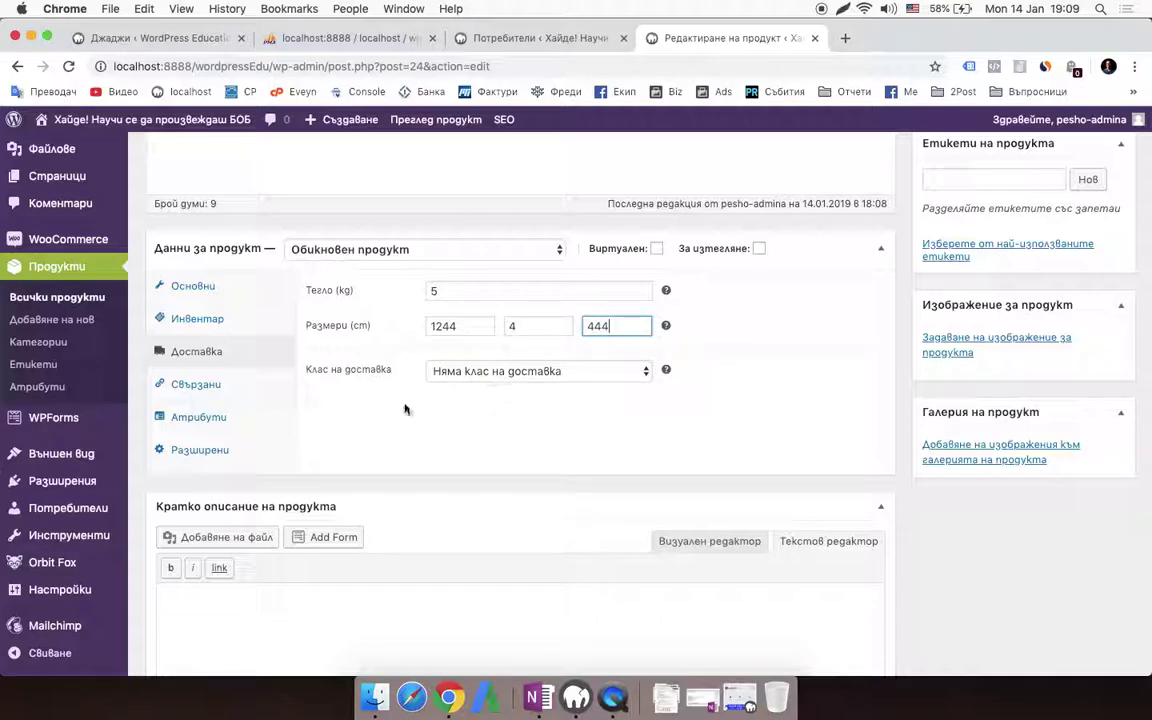
Review the product's linked product, attribute and advanced settings as well as the available product types
left_click(230, 380)
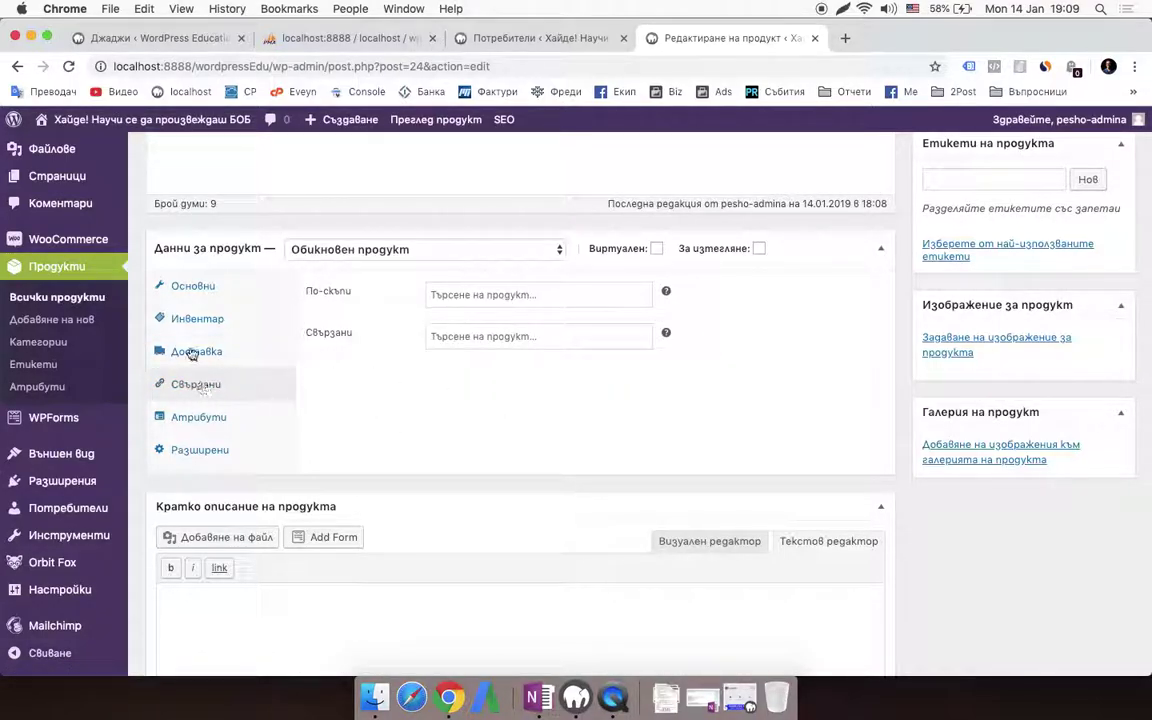
left_click(191, 353)
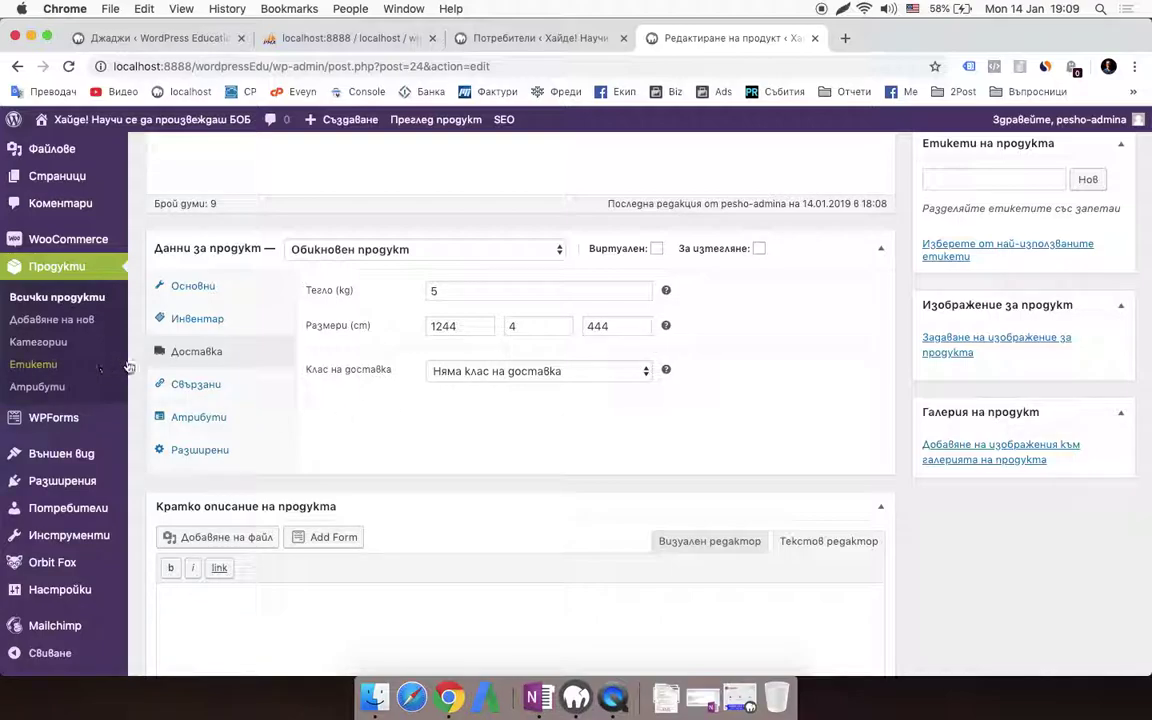
left_click(143, 384)
left_click(239, 386)
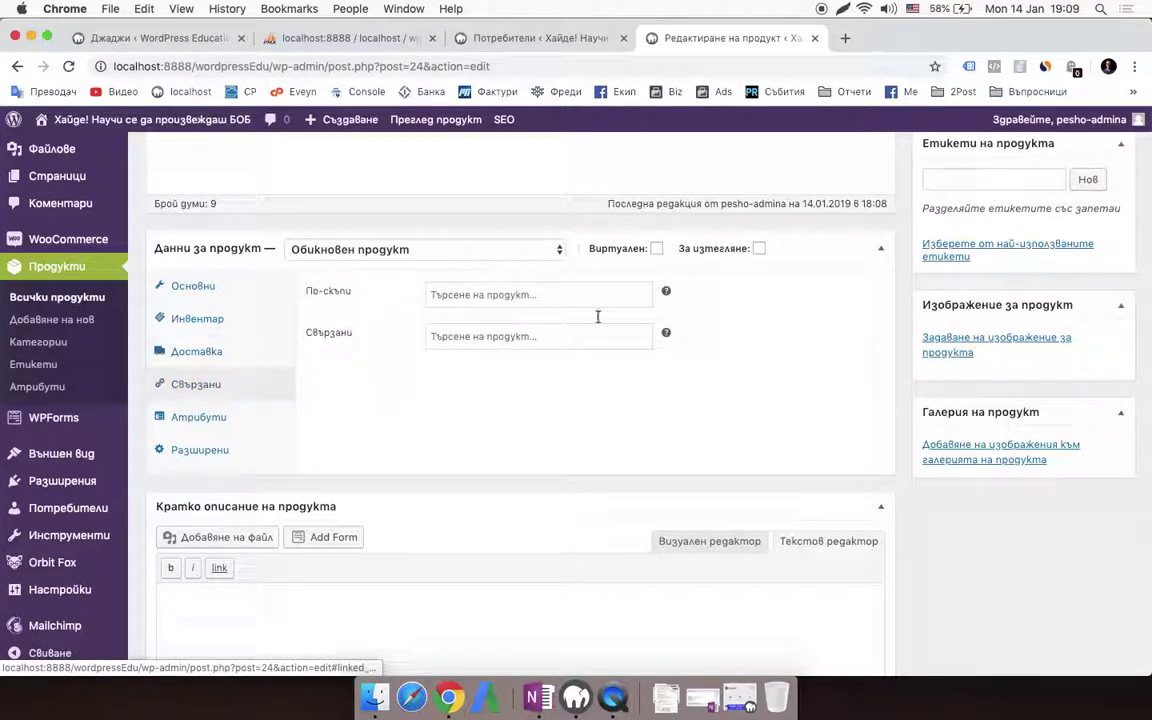
left_click(541, 292)
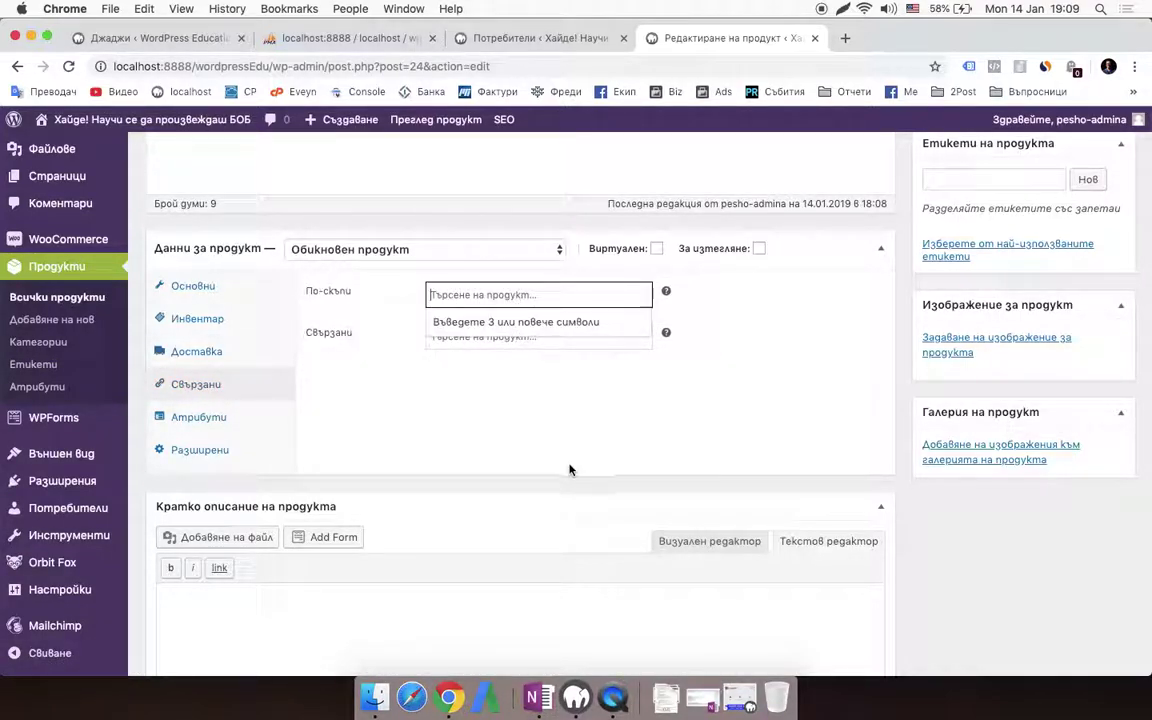
left_click(525, 465)
left_click(214, 415)
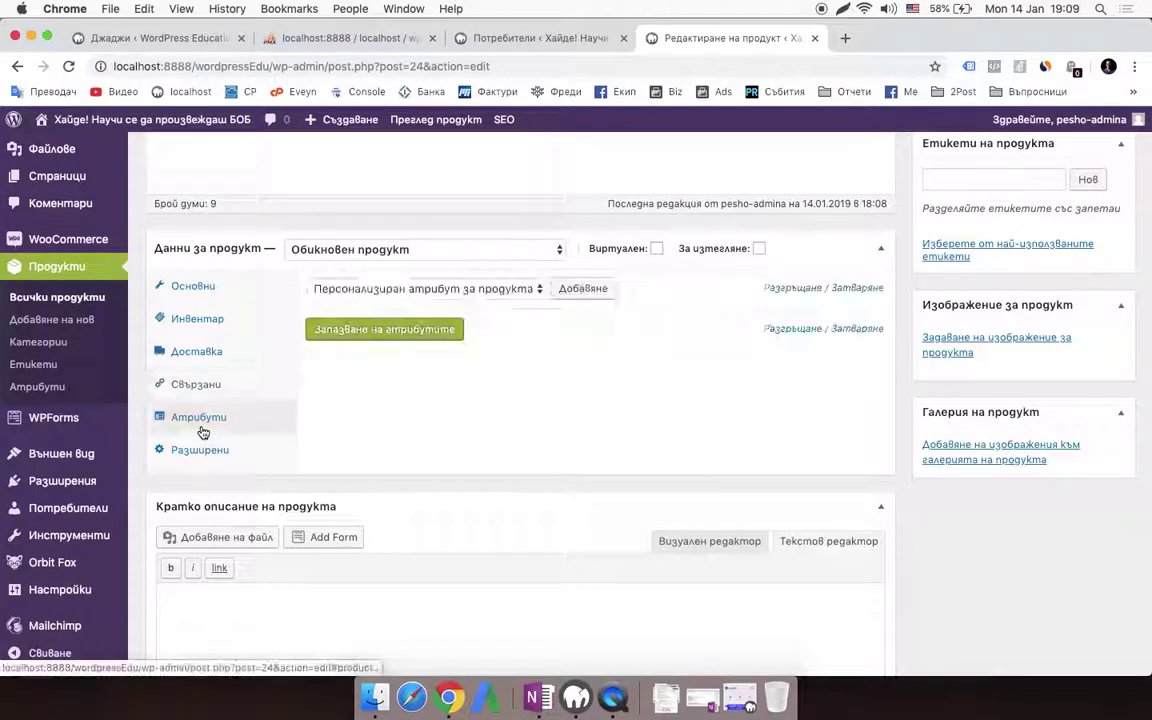
left_click(474, 296)
left_click(440, 289)
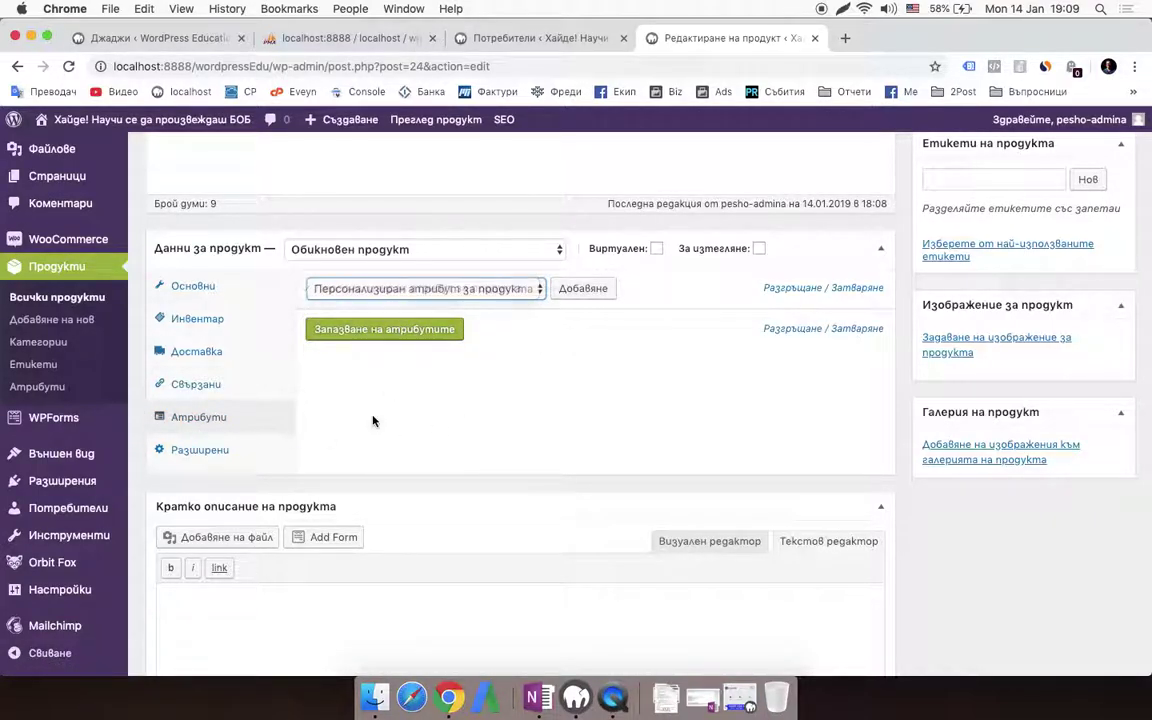
left_click(190, 450)
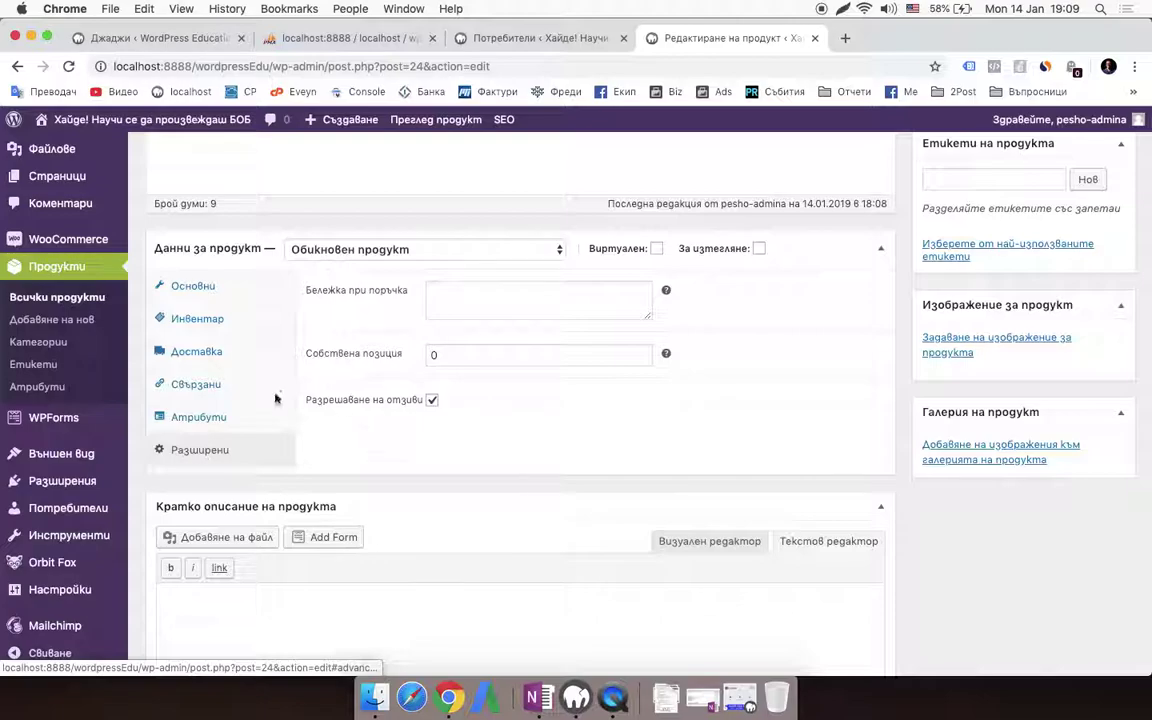
scroll(305, 402, "up", 2)
left_click(432, 350)
left_click(432, 352)
left_click(240, 395)
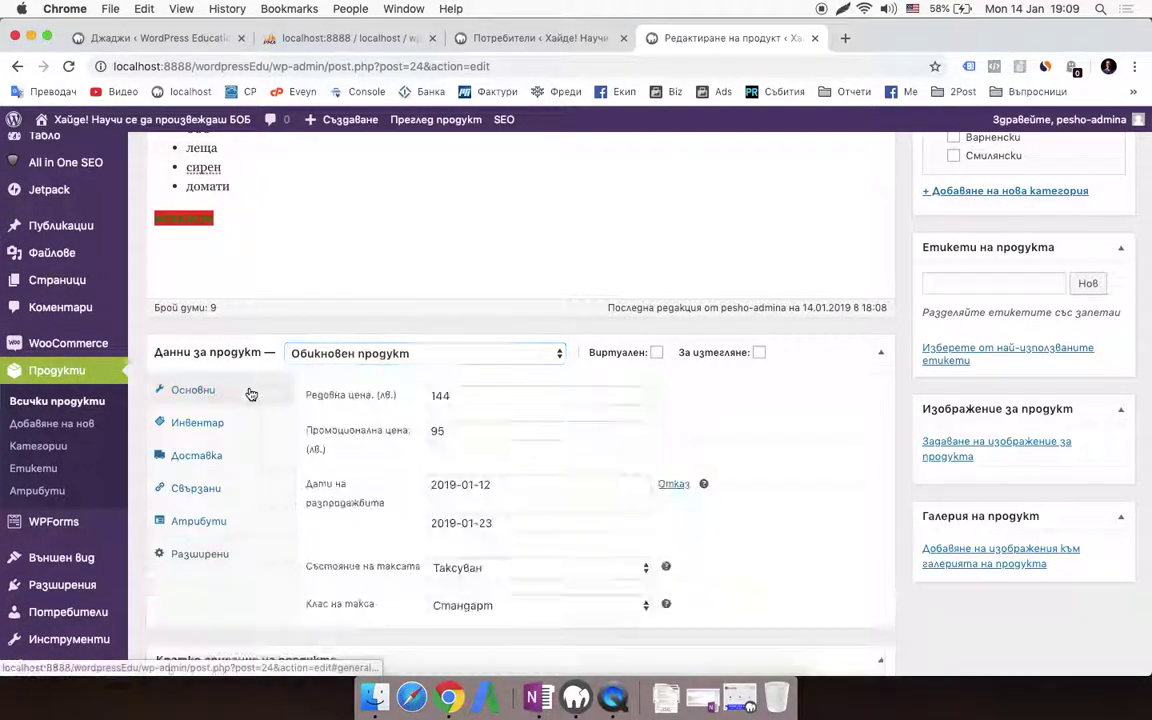
Set the uploaded Disney logo as the product image
scroll(249, 393, "down", 5)
scroll(398, 411, "up", 10)
scroll(1080, 425, "down", 10)
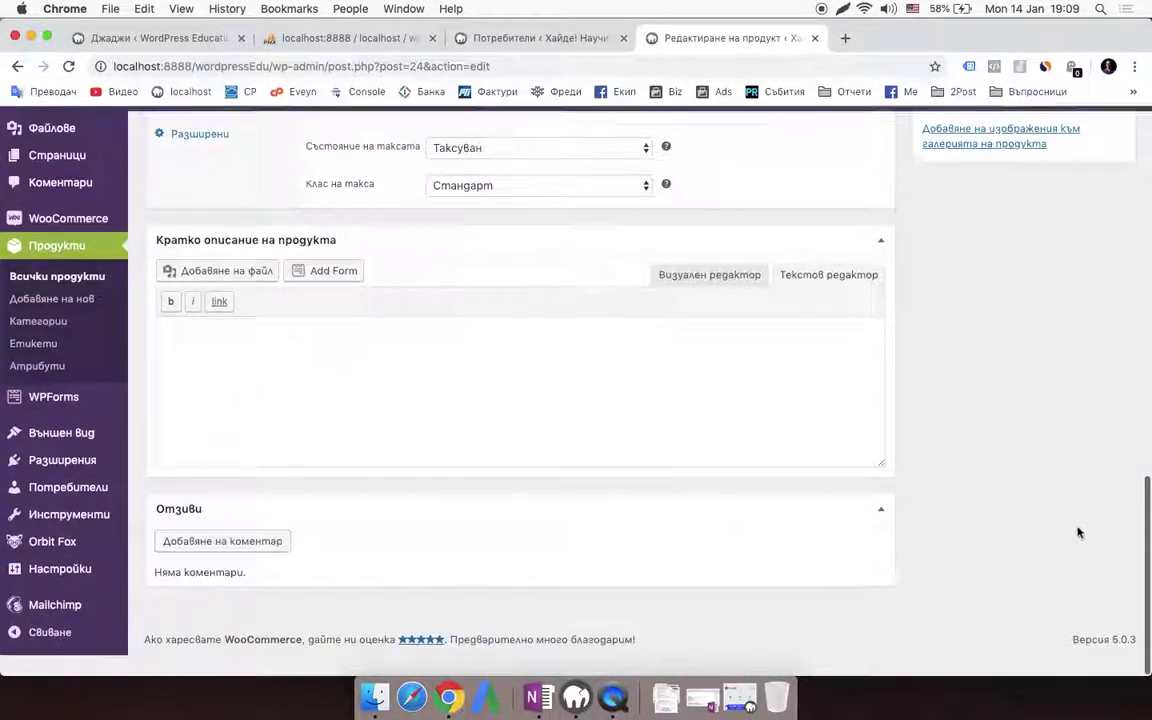
scroll(1075, 527, "up", 5)
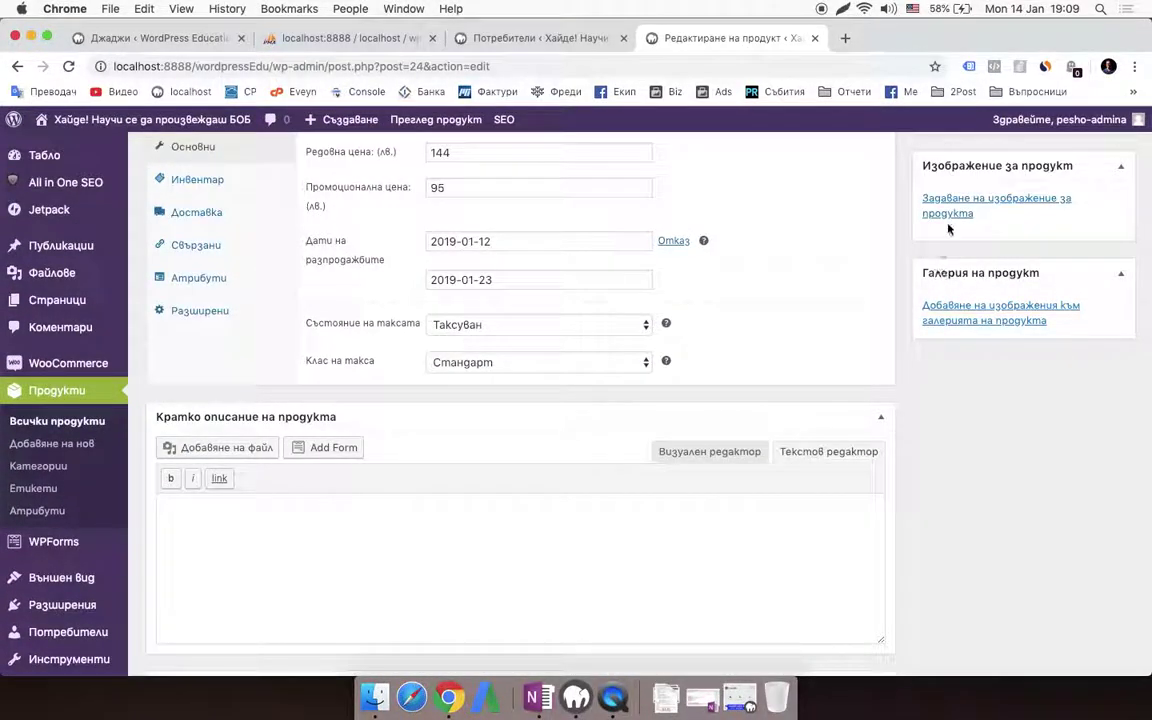
left_click(997, 199)
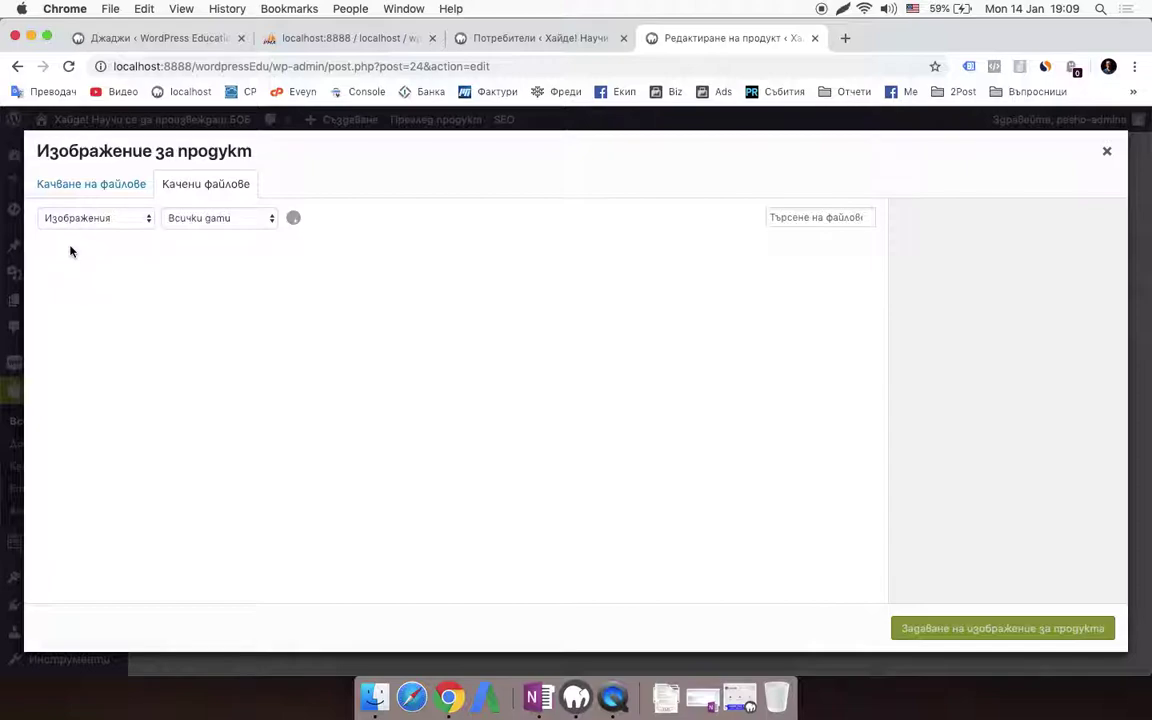
left_click(86, 296)
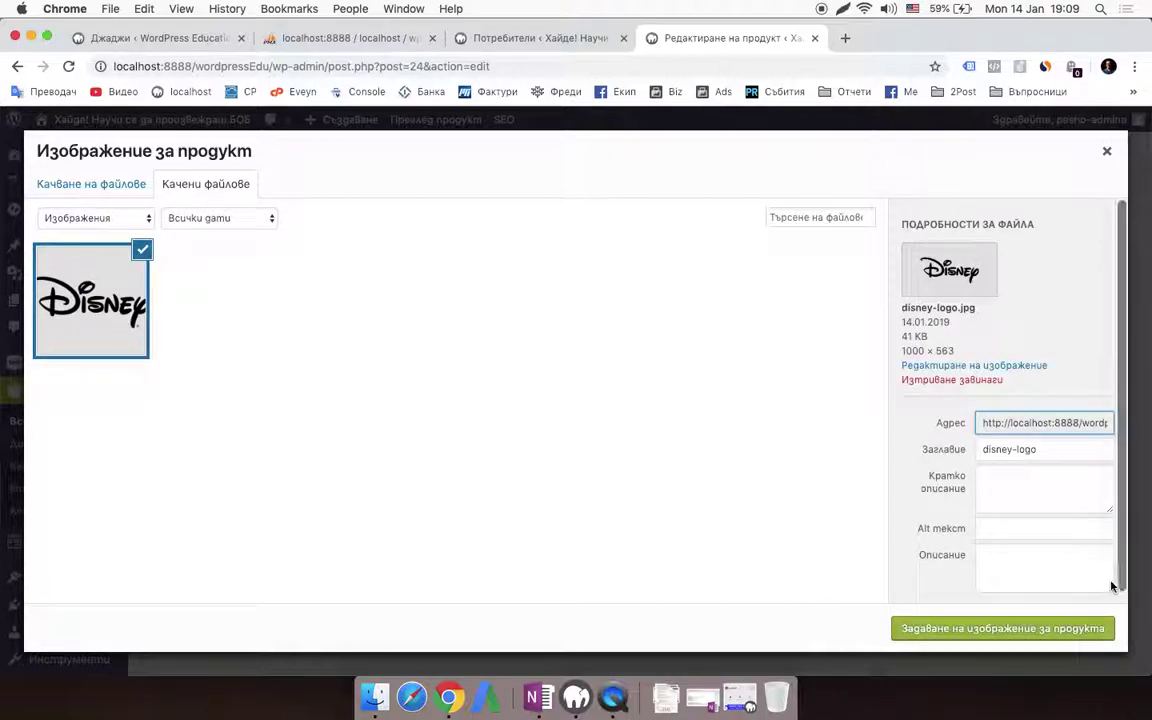
left_click(1015, 628)
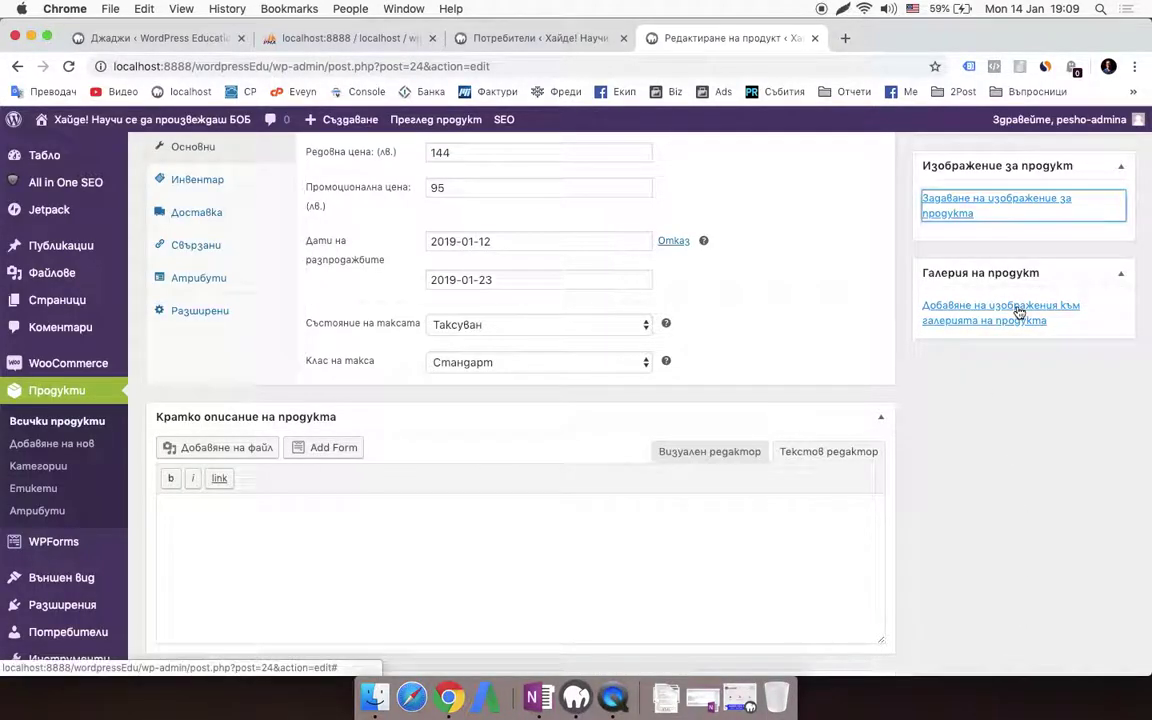
Add the Disney logo to the product gallery three times
left_click(946, 311)
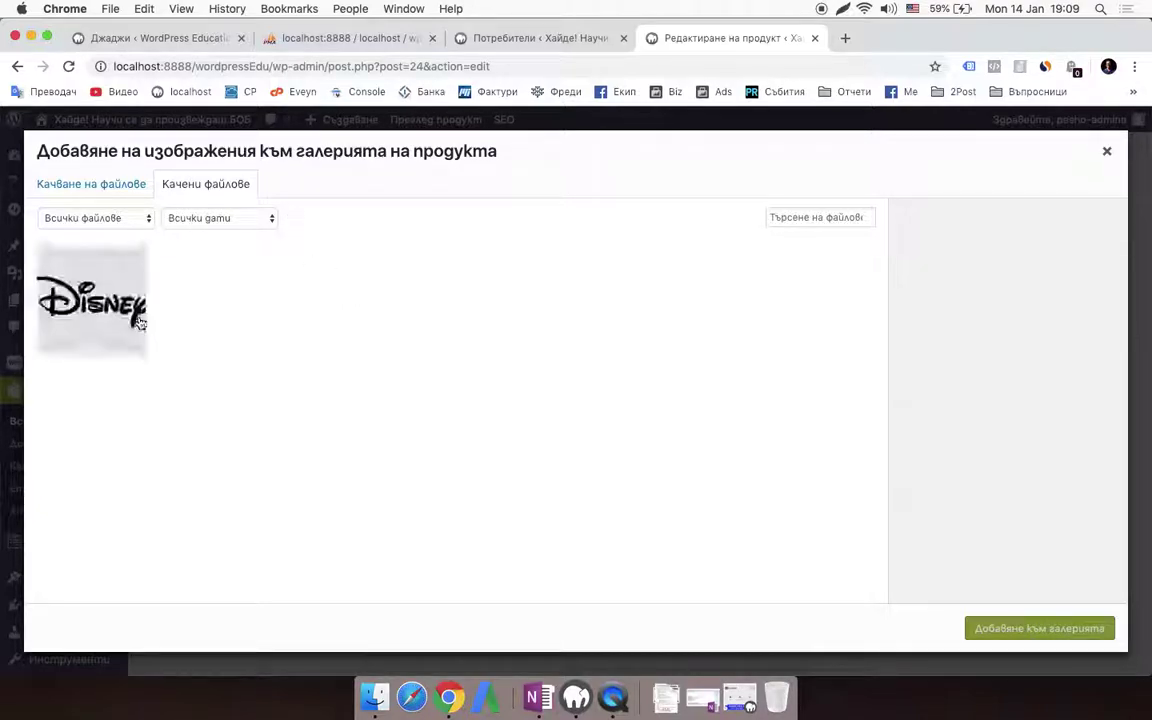
left_click(140, 322)
left_click(1063, 630)
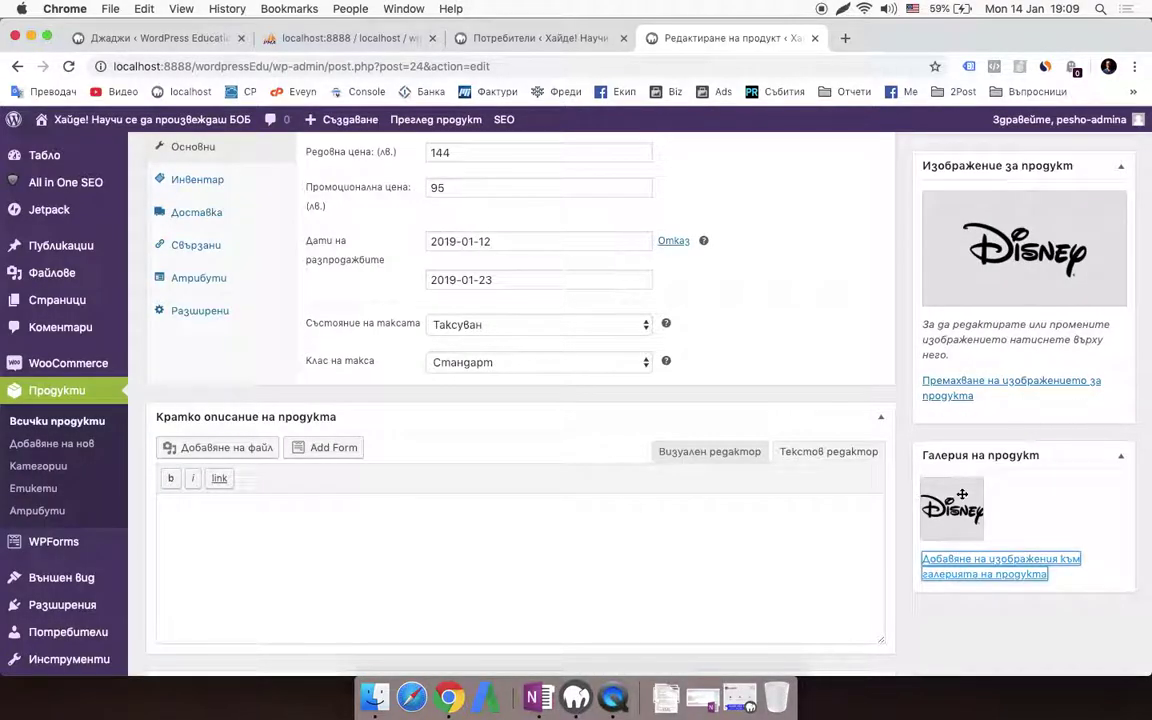
left_click(1037, 561)
left_click(140, 300)
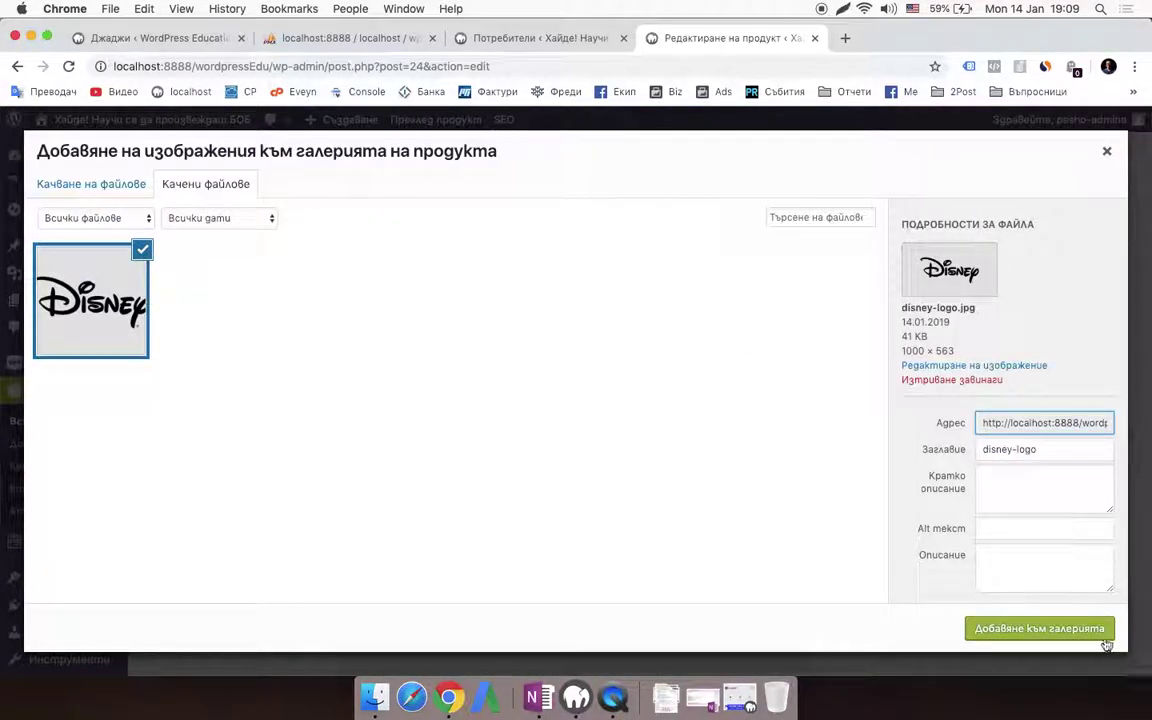
left_click(1048, 630)
left_click(995, 562)
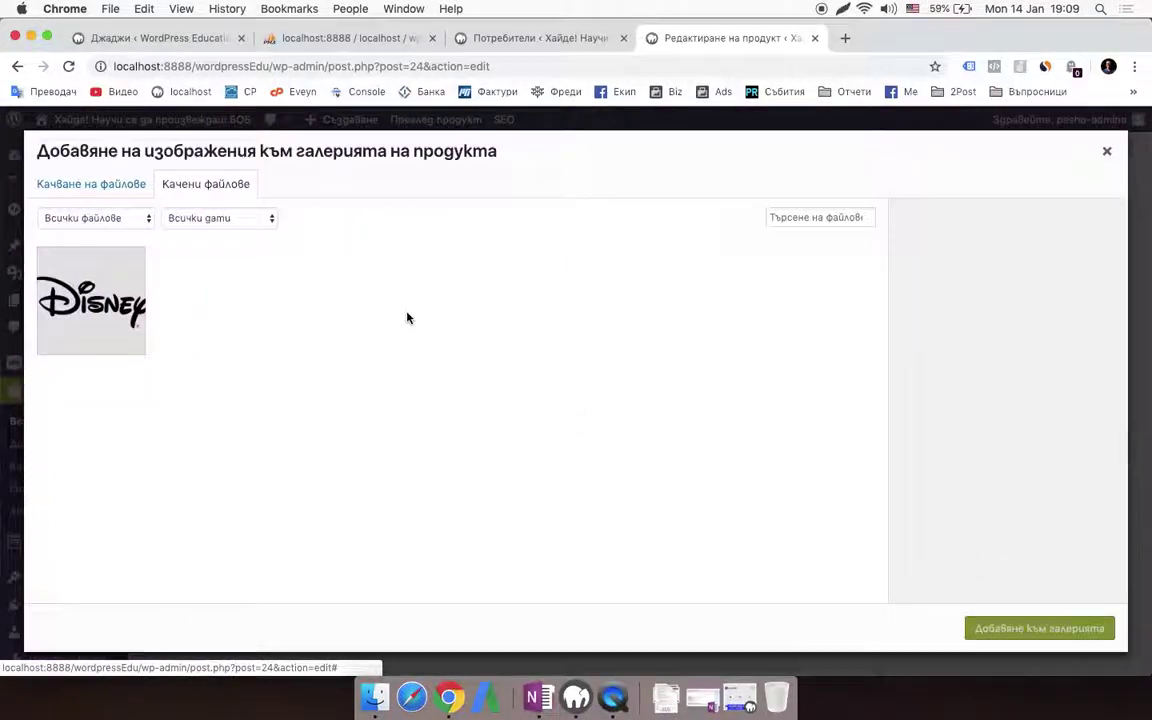
left_click(113, 335)
left_click(1060, 628)
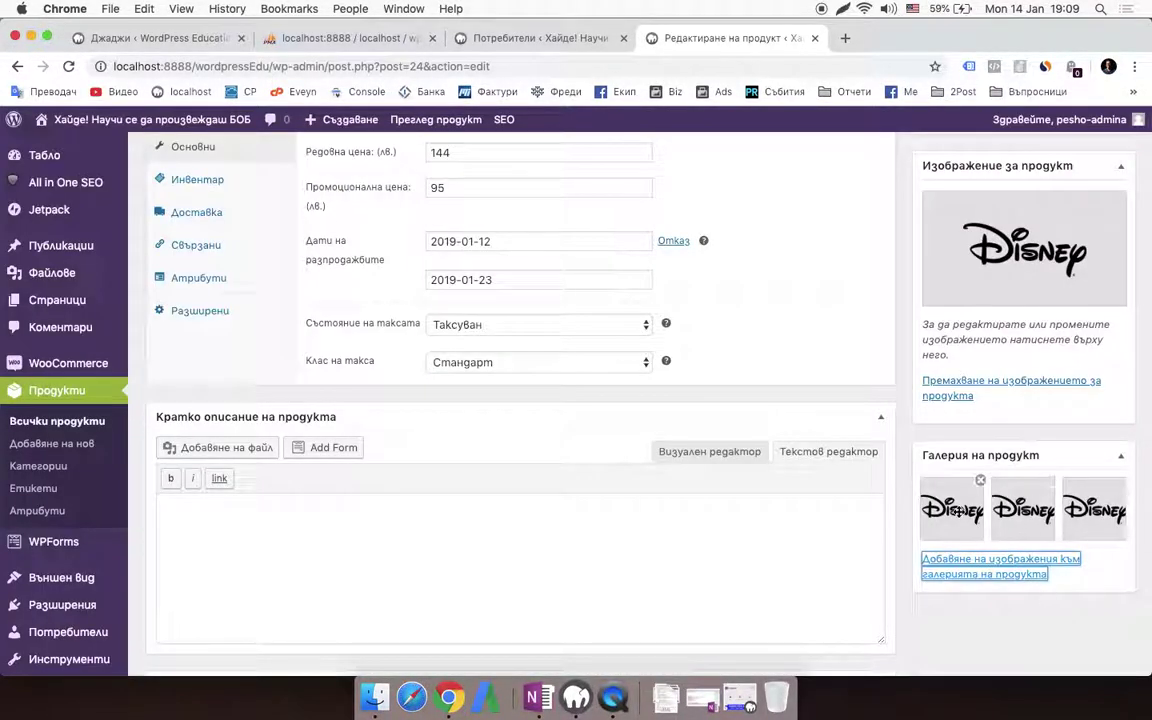
Assign the product to the categories Боб and Смилянски instead of Без категория
scroll(958, 512, "up", 5)
scroll(958, 512, "down", 10)
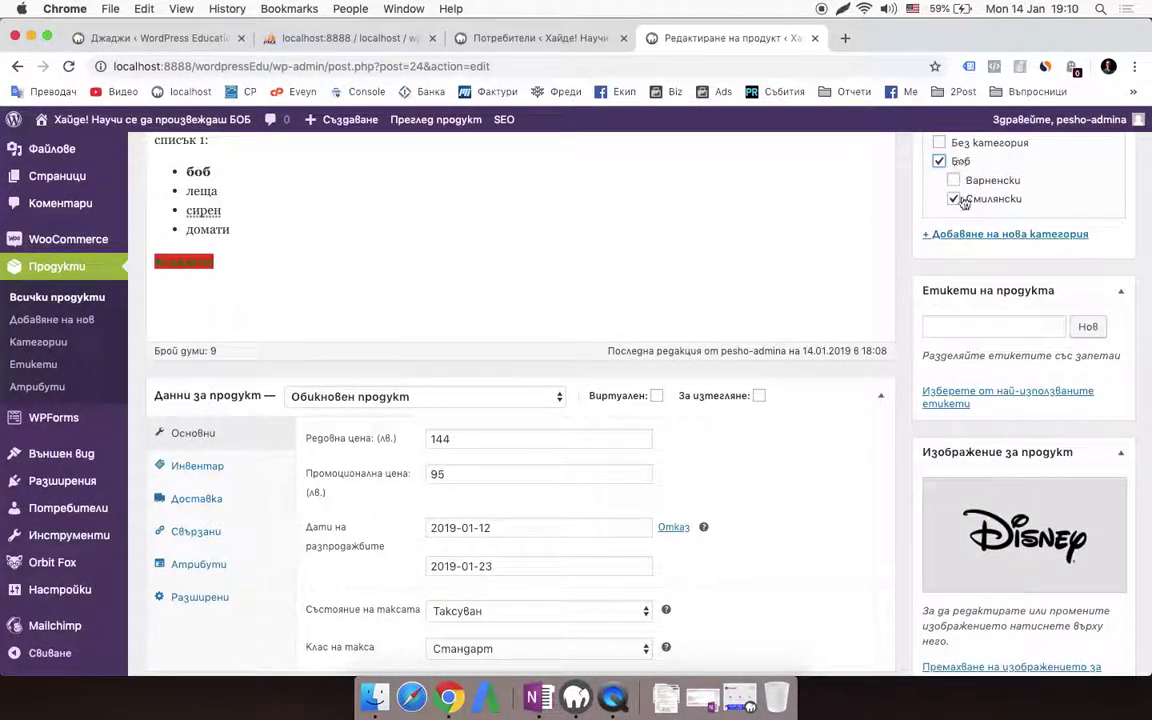
Add the product tags "вкусен боб" and "рецепти с бобо"
scroll(958, 235, "down", 1)
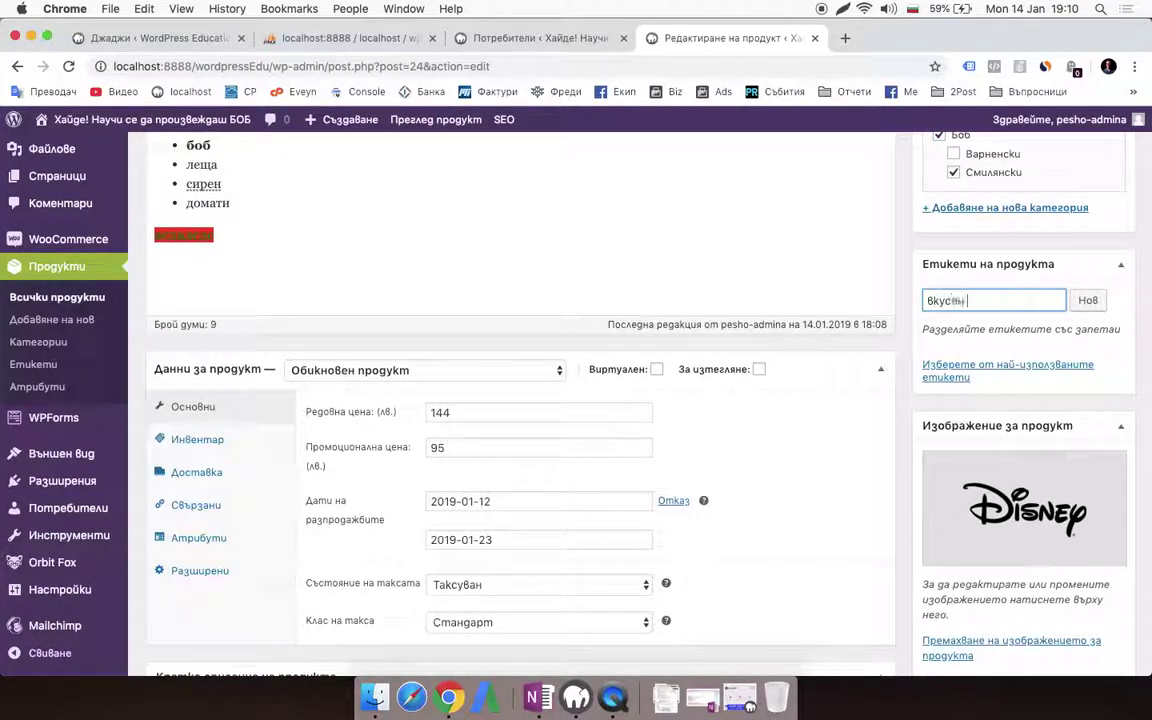
type("бо")
key("Return")
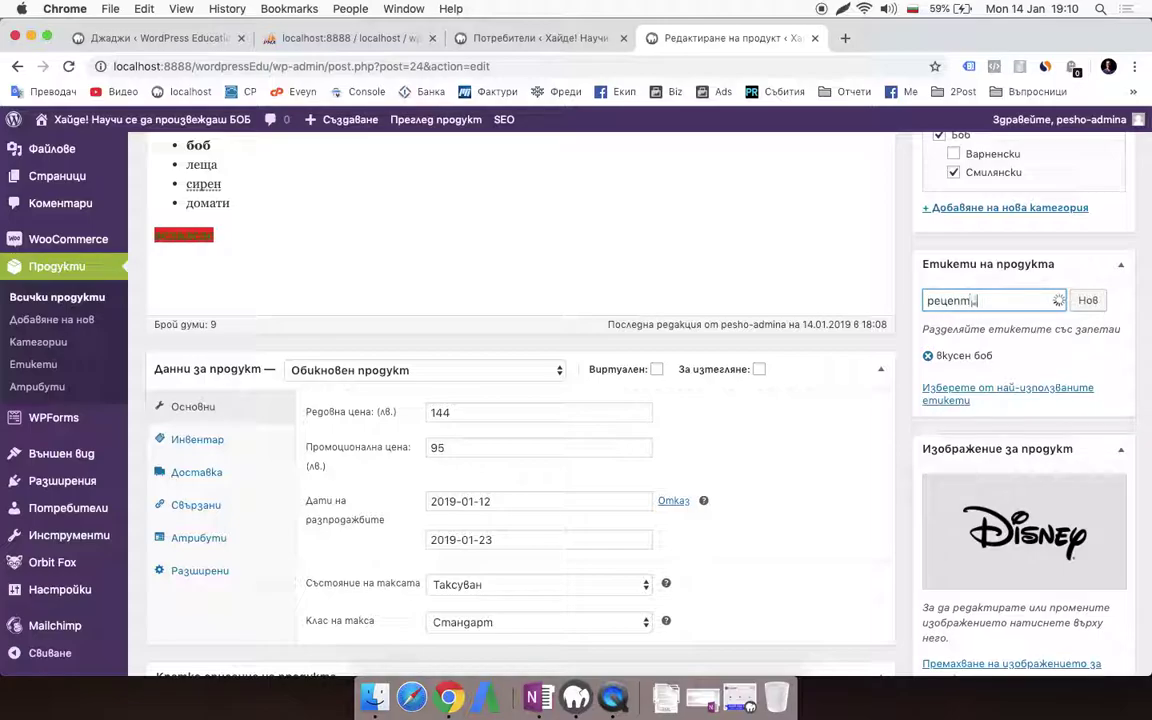
scroll(1018, 428, "down", 5)
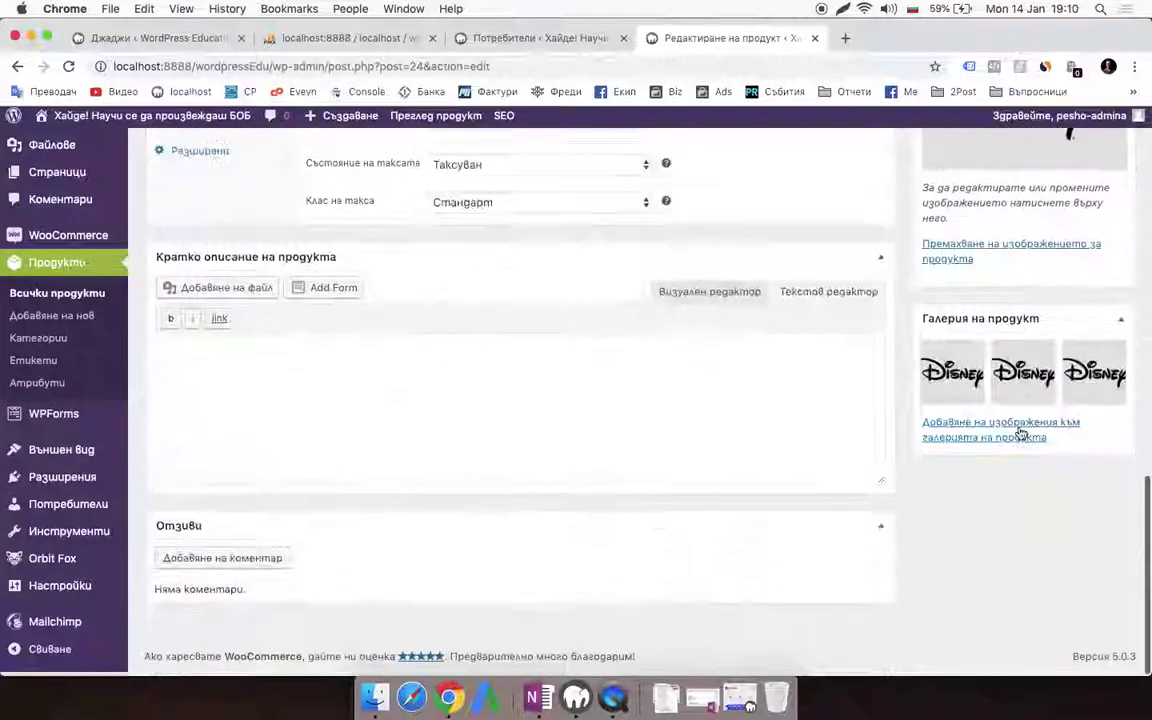
scroll(1020, 432, "up", 10)
scroll(1018, 435, "down", 5)
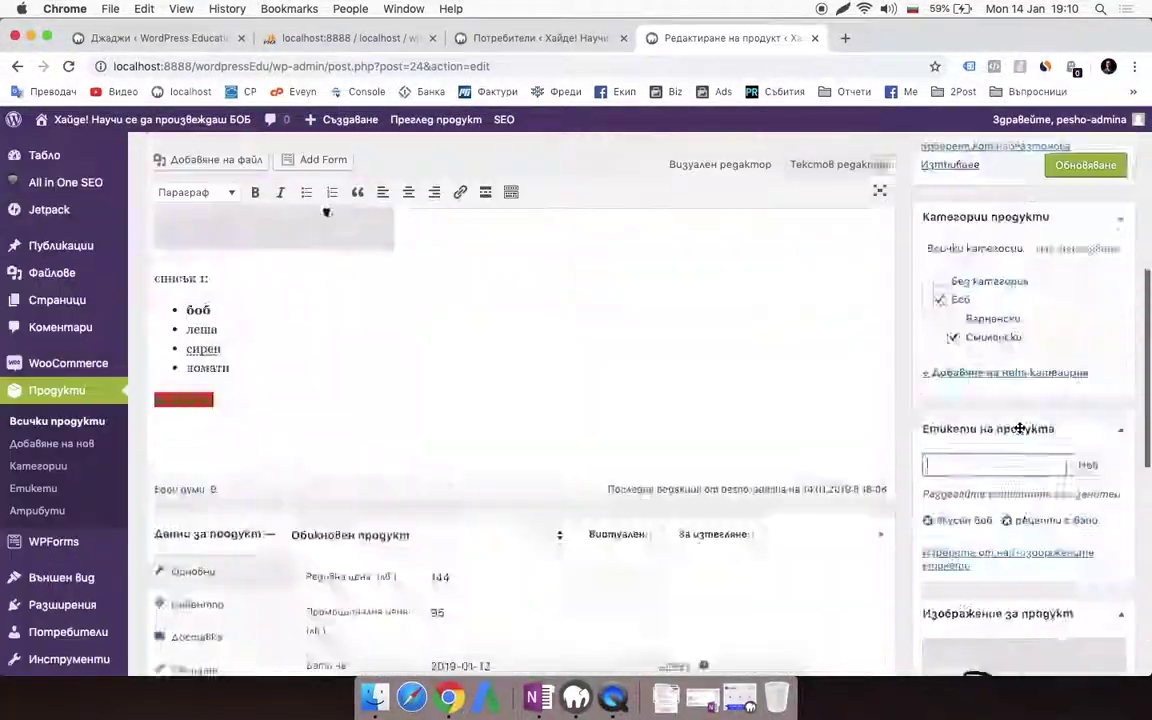
Save the product update and open its public page in a new browser tab
scroll(1018, 428, "up", 10)
scroll(938, 537, "down", 2)
left_click(1124, 564)
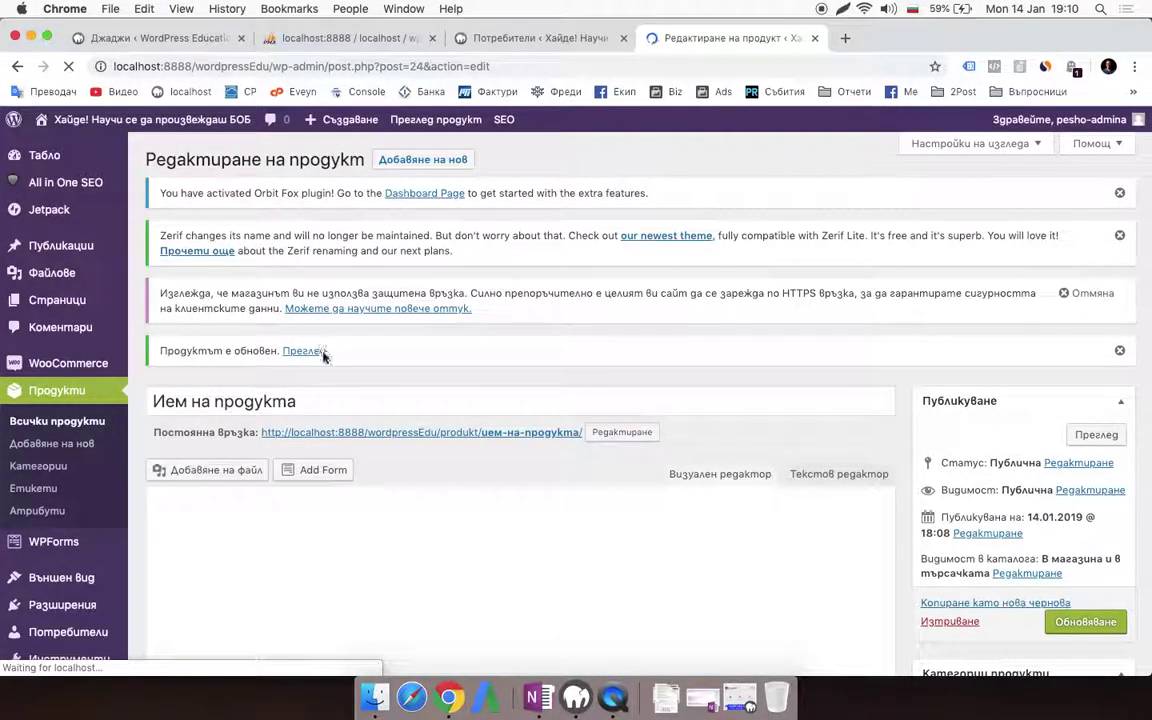
right_click(318, 349)
left_click(379, 362)
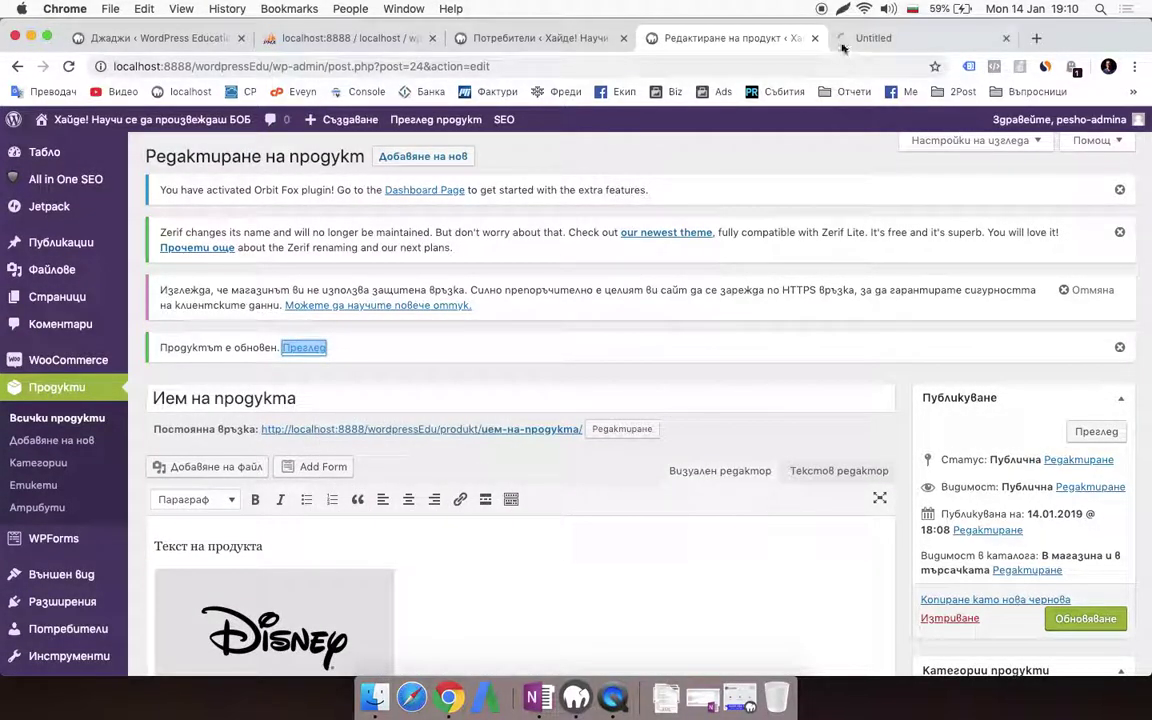
left_click(885, 40)
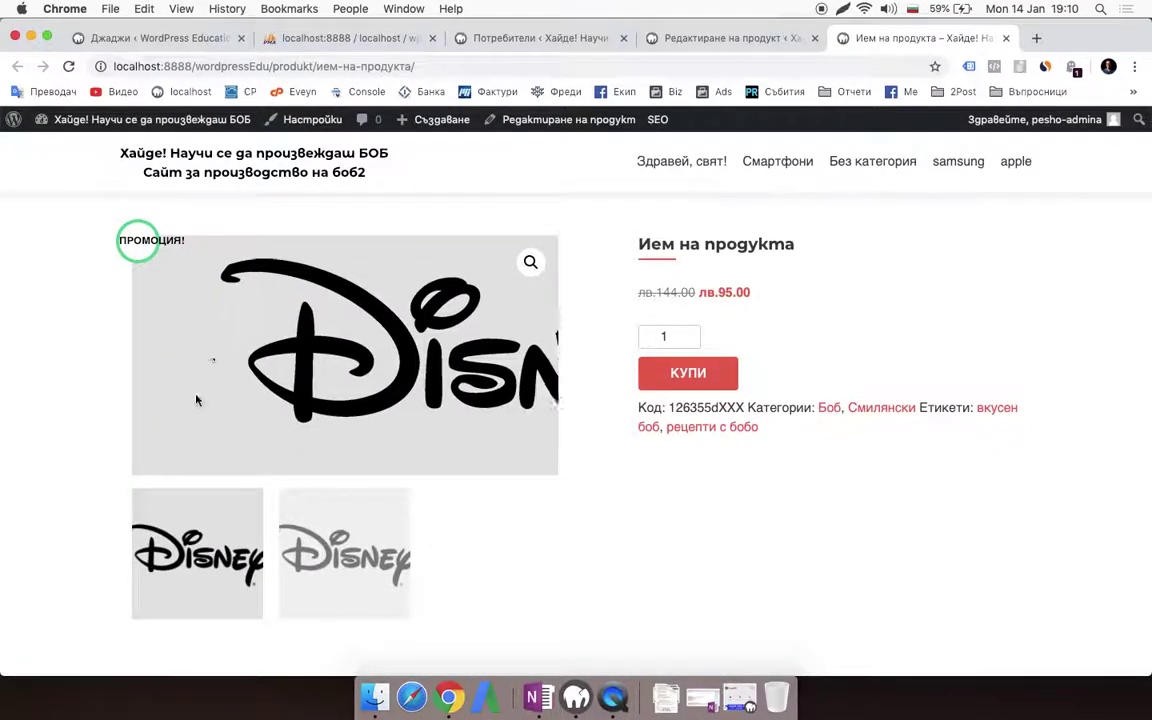
Examine the product's public page, including its gallery images, description, additional information and reviews
left_click(363, 581)
left_click(213, 577)
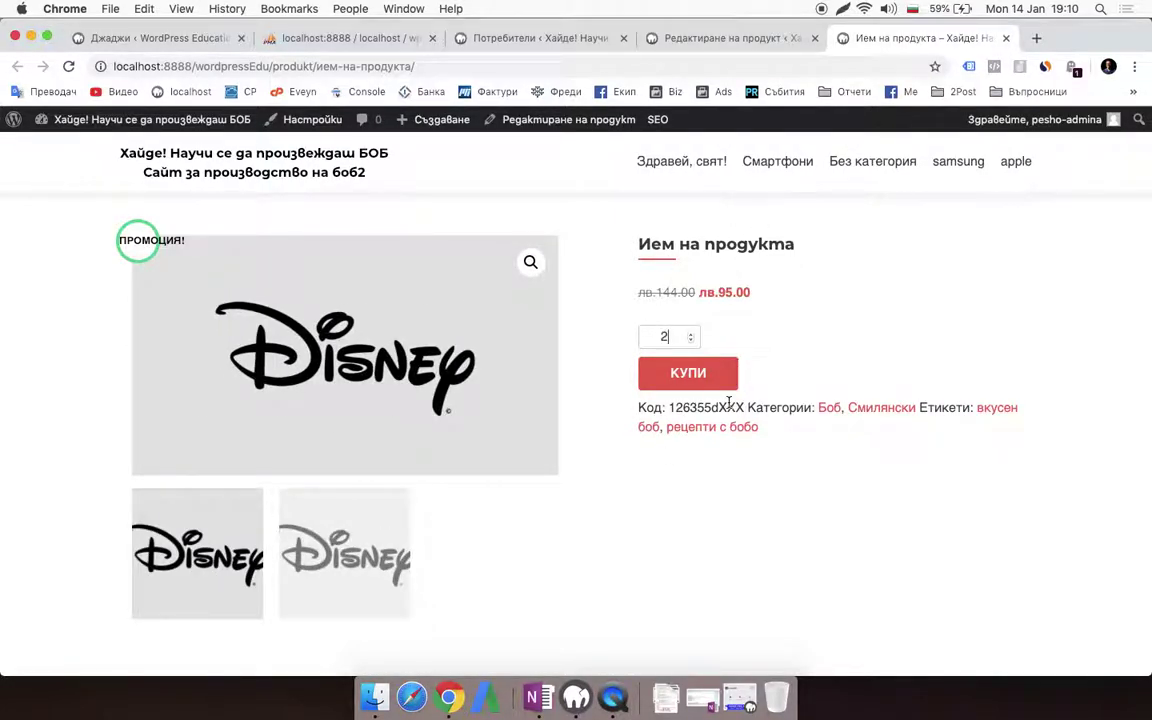
scroll(818, 406, "down", 5)
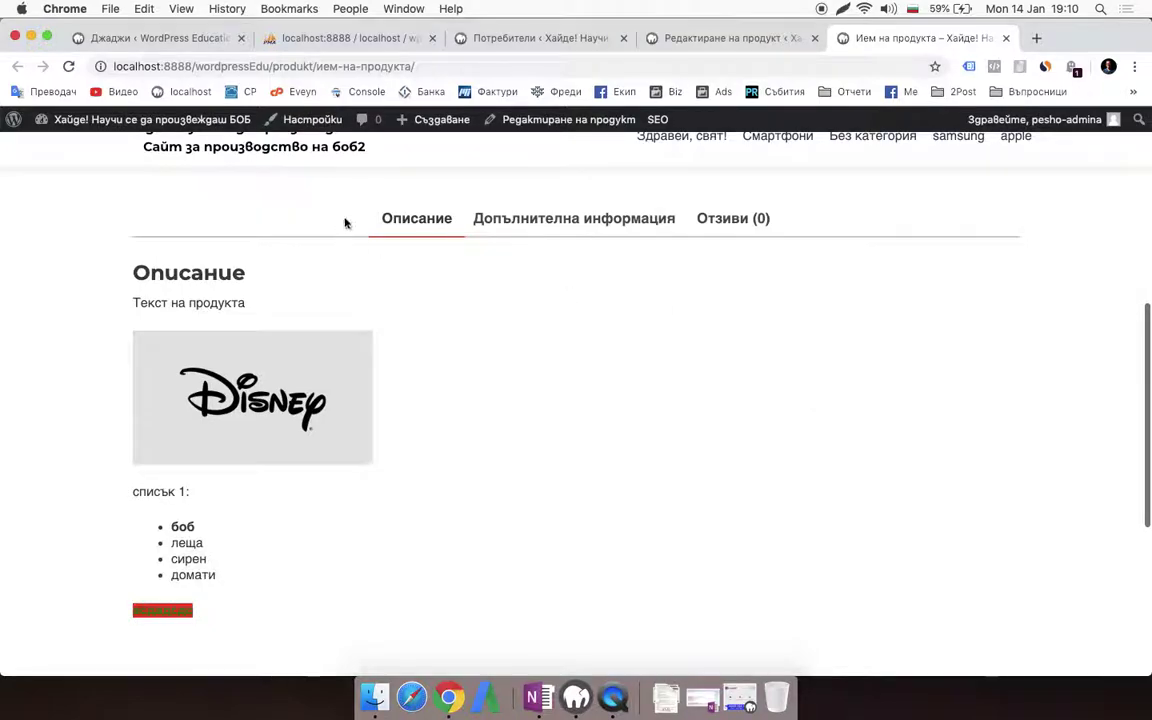
left_click(560, 220)
left_click(746, 220)
left_click(576, 220)
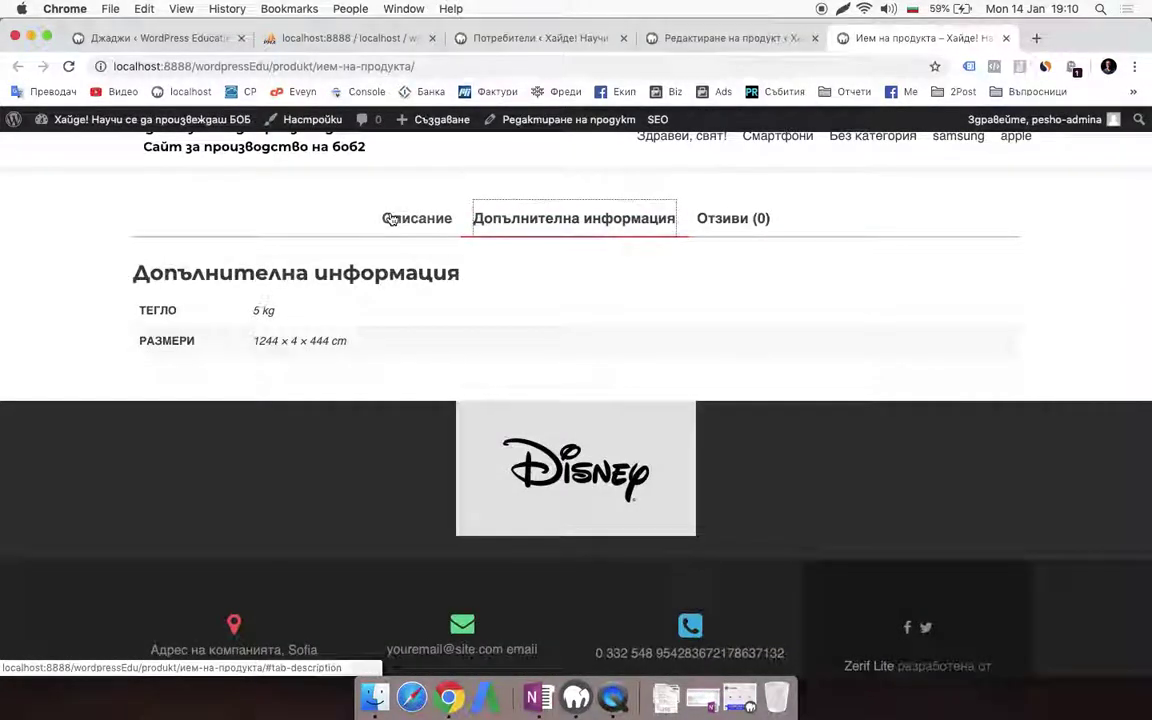
left_click(392, 219)
left_click(553, 222)
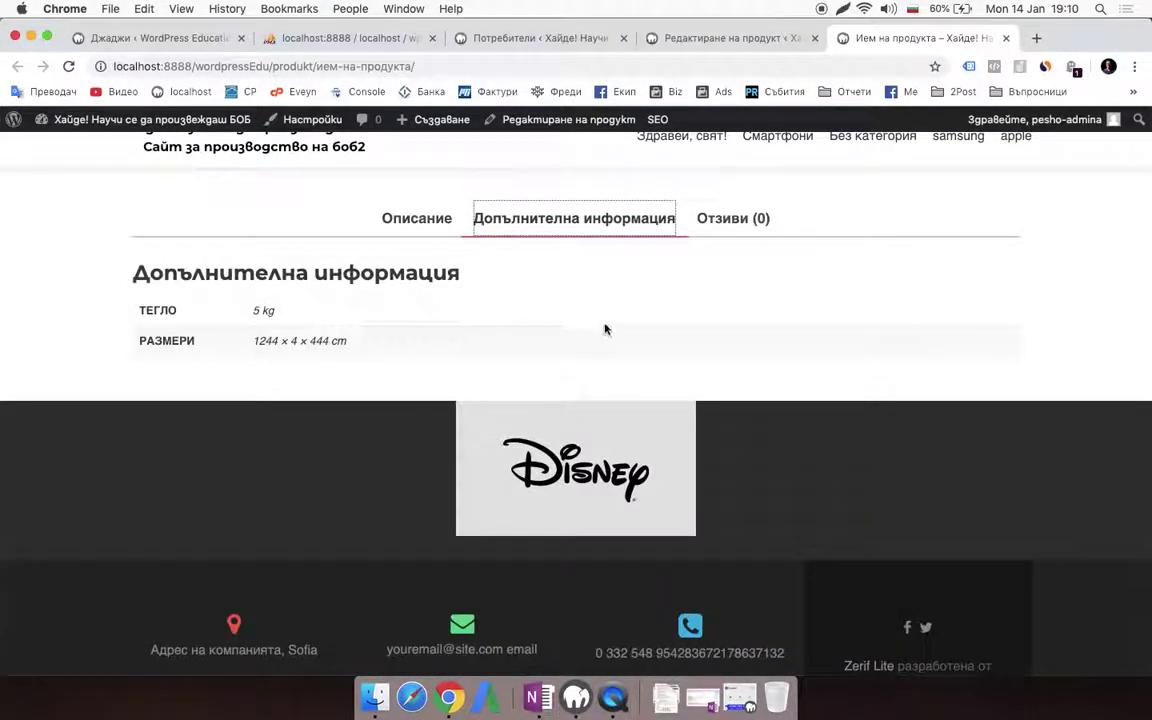
left_click(725, 212)
left_click(405, 216)
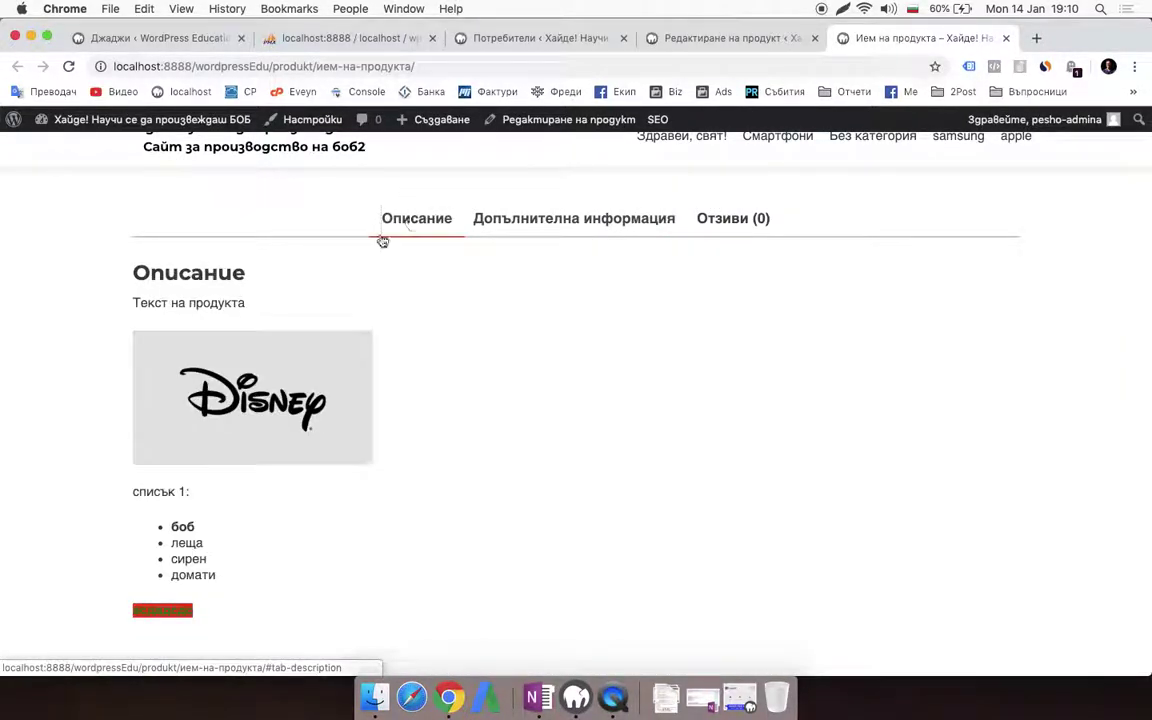
Compare the product's edit page with its public shop page
left_click(690, 38)
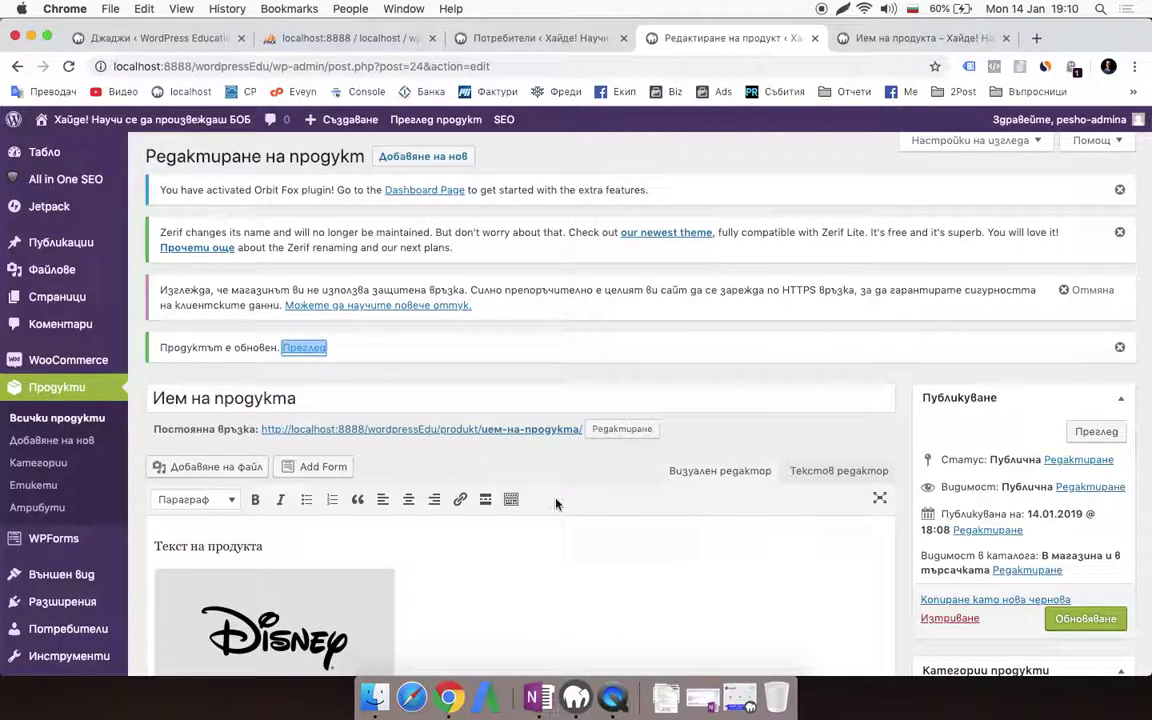
scroll(500, 447, "down", 5)
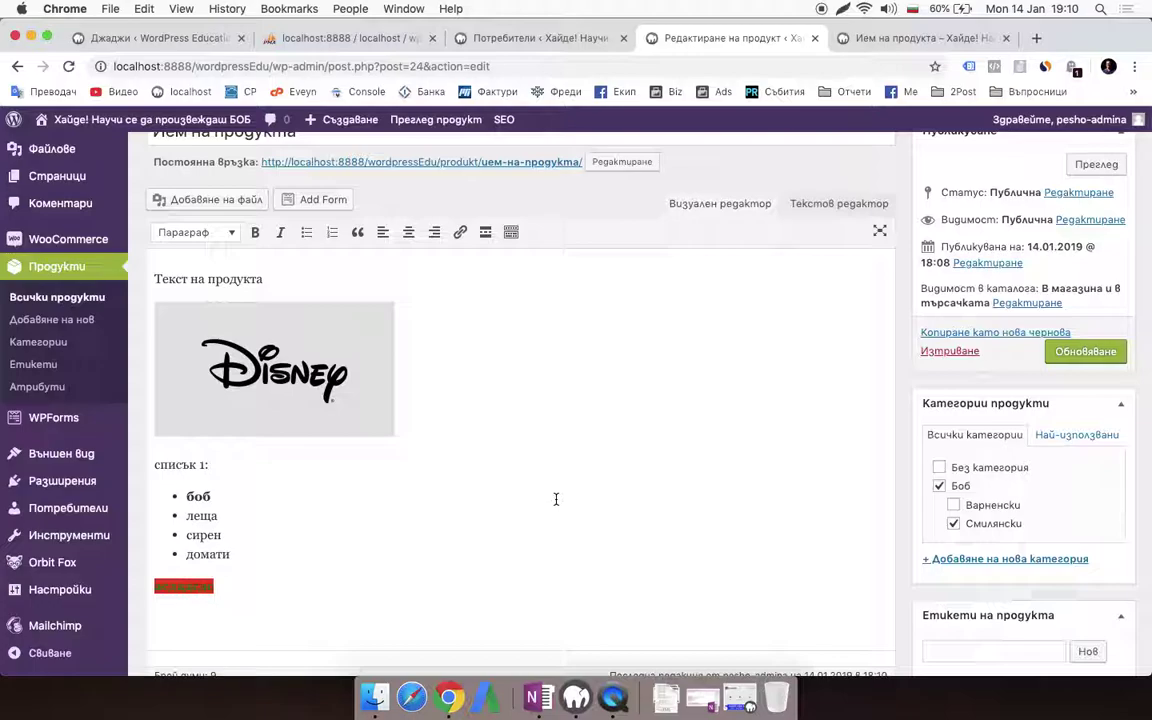
scroll(556, 499, "up", 5)
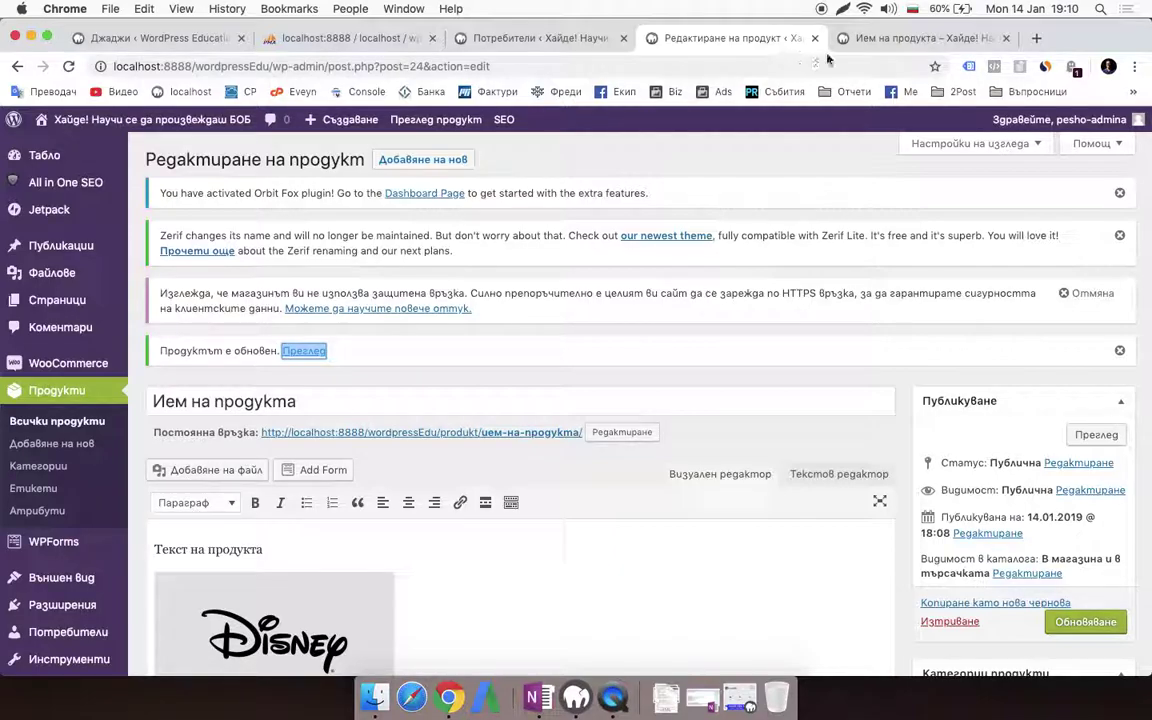
left_click(870, 38)
scroll(651, 180, "up", 10)
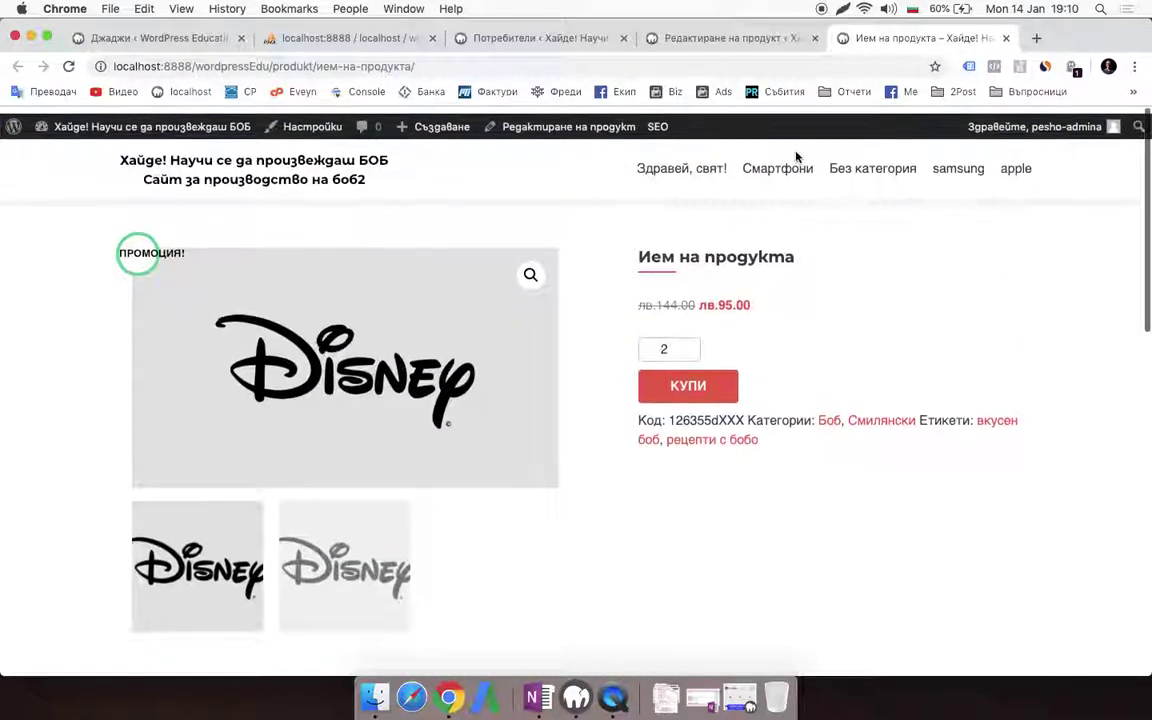
Open the site's menu editor in place of the product edit page
left_click(742, 40)
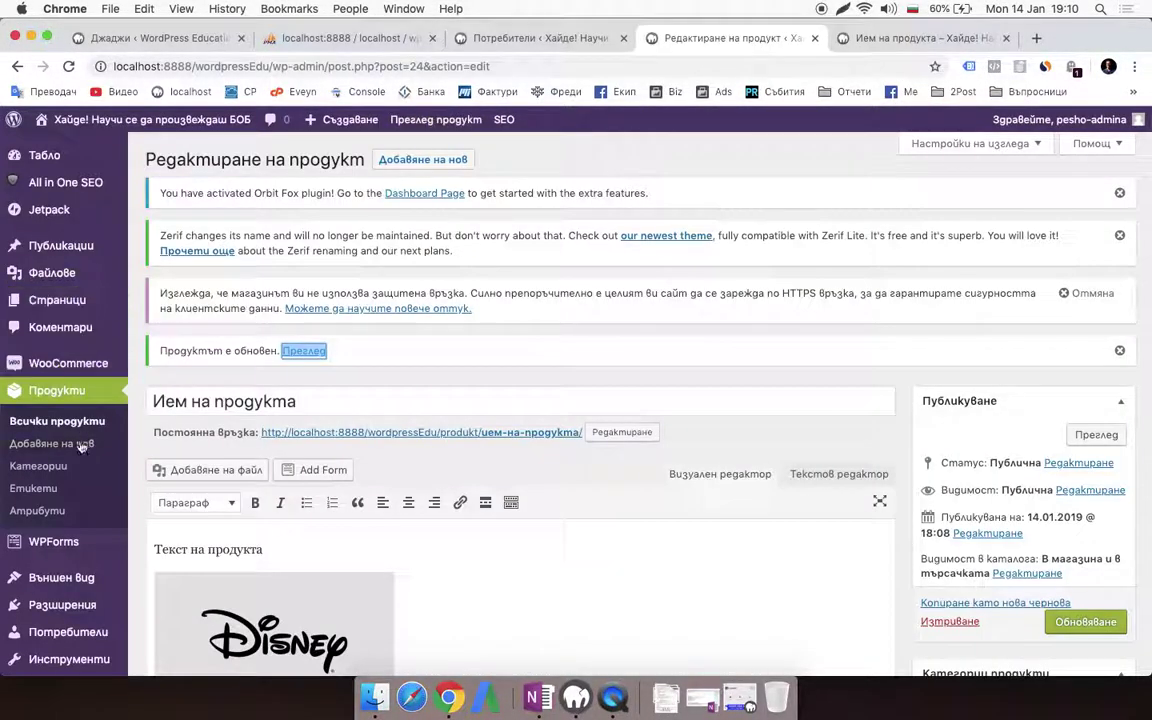
scroll(78, 450, "down", 2)
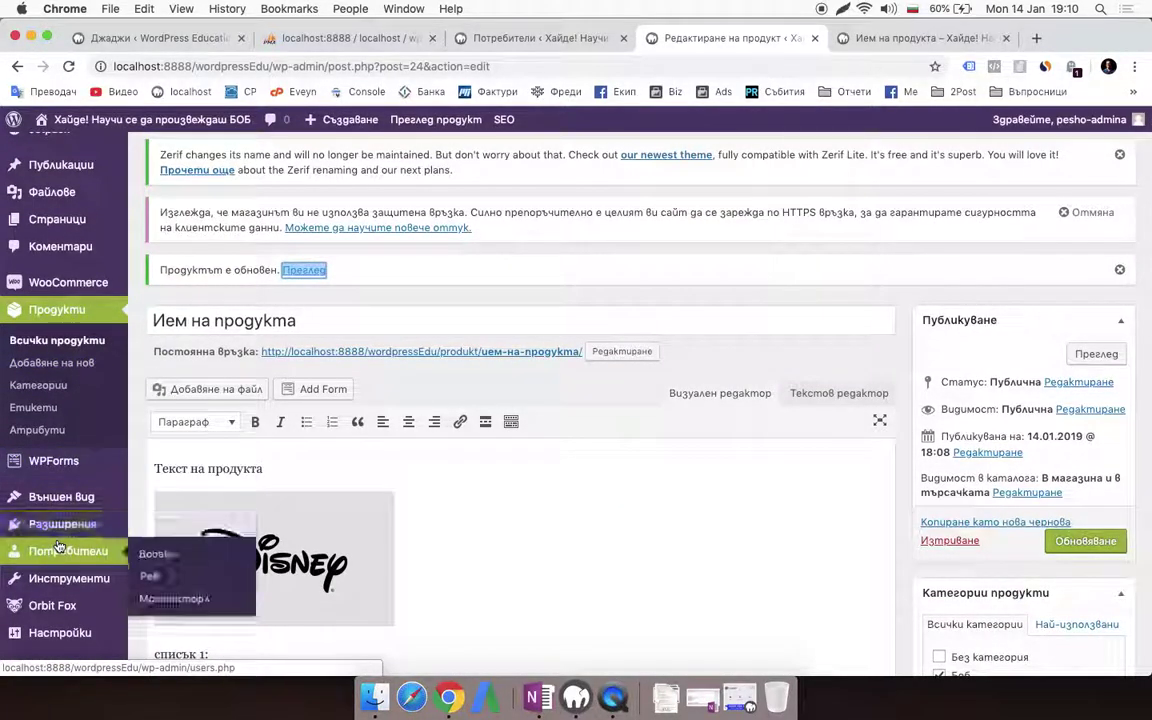
mouse_move(60, 496)
left_click(172, 548)
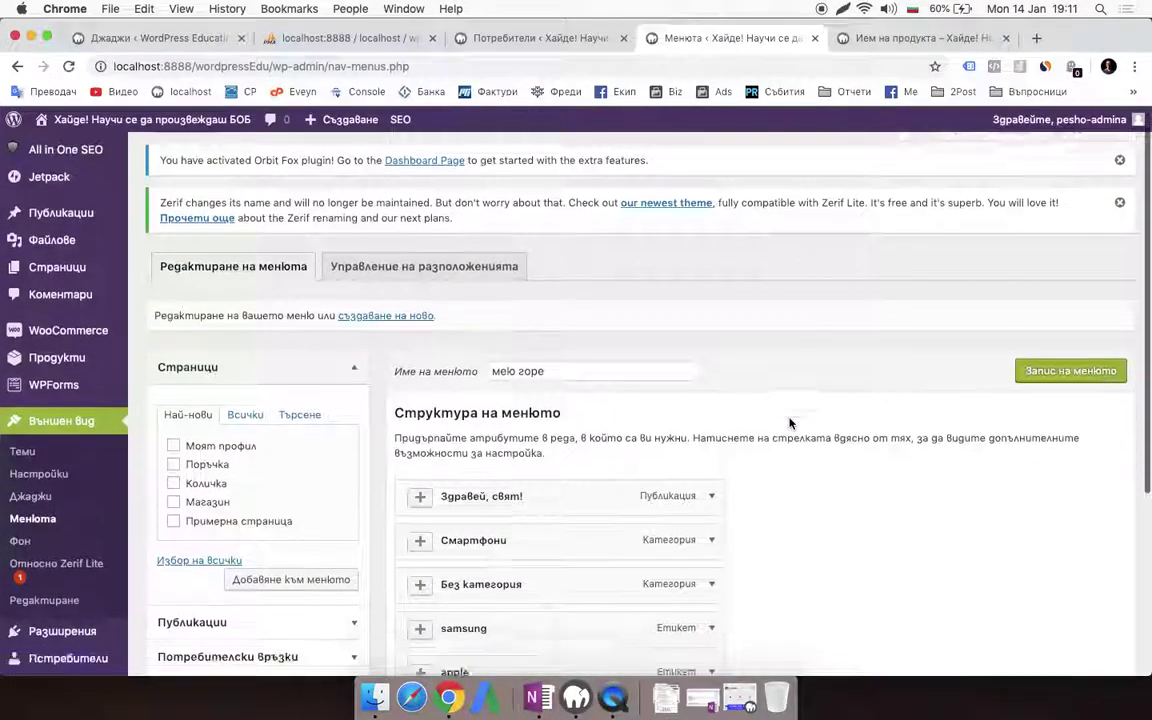
scroll(790, 424, "down", 5)
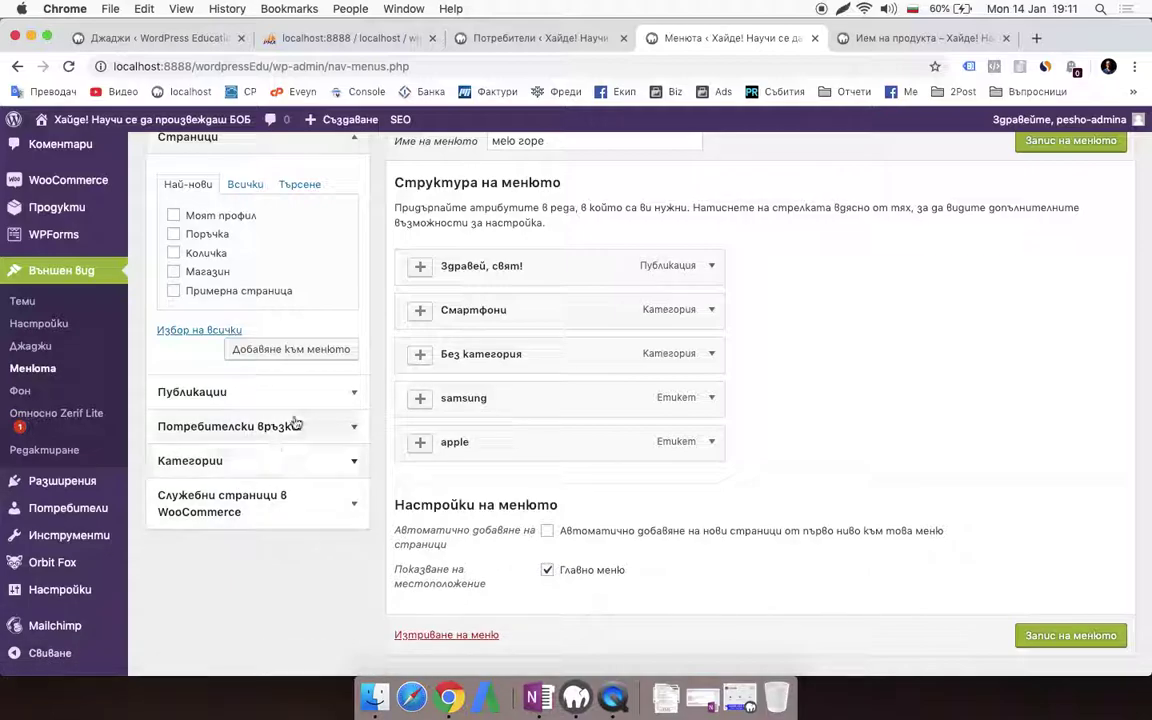
Look through the menu editor's item sources, from categories and posts to custom links and pages, for product categories
left_click(259, 452)
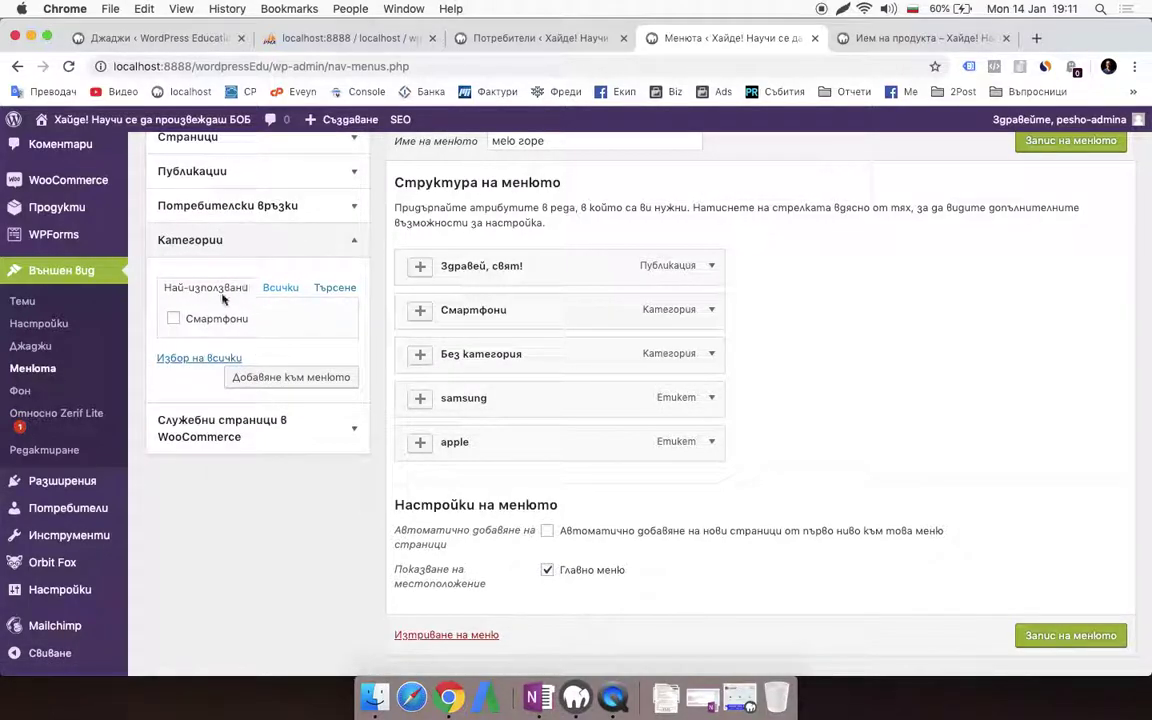
left_click(283, 289)
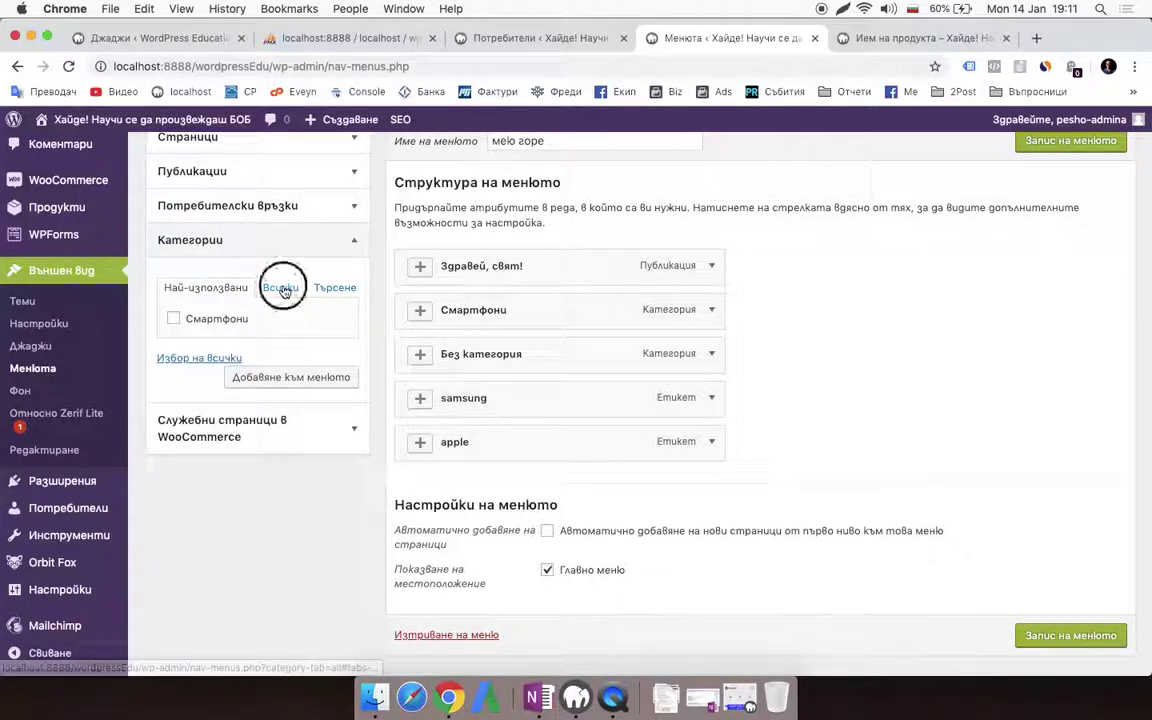
left_click(303, 435)
scroll(195, 471, "up", 5)
left_click(288, 414)
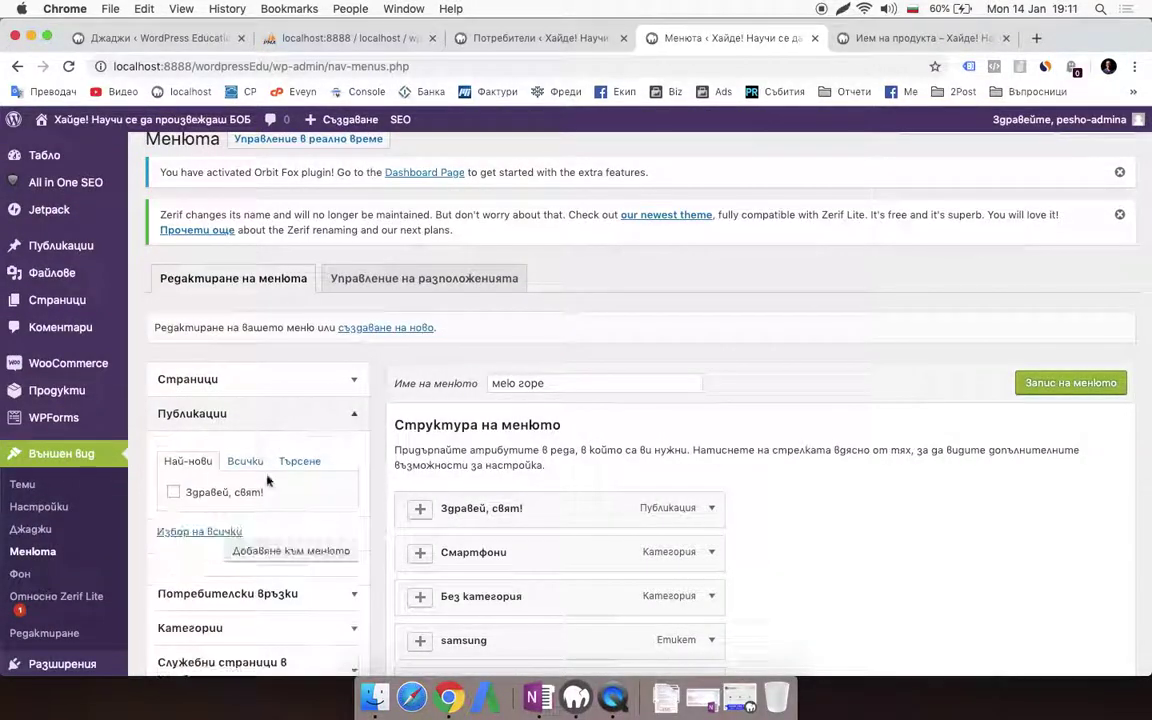
scroll(255, 587, "down", 1)
scroll(255, 587, "down", 1)
left_click(290, 548)
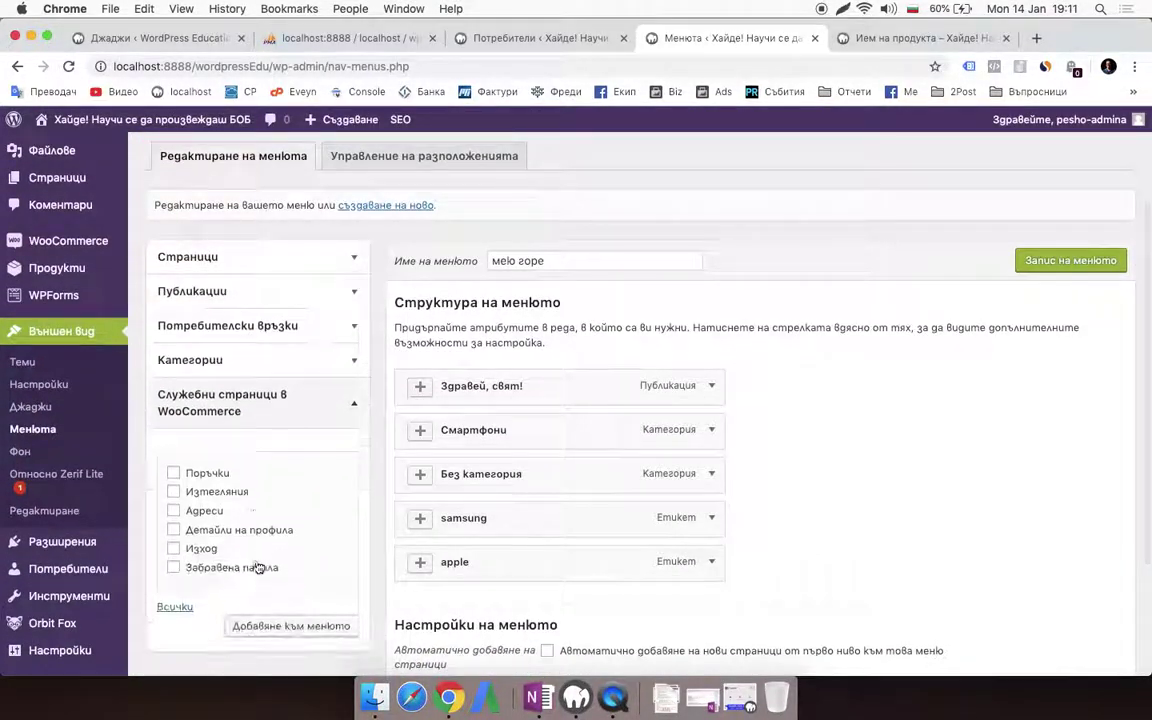
left_click(263, 358)
left_click(278, 326)
left_click(249, 292)
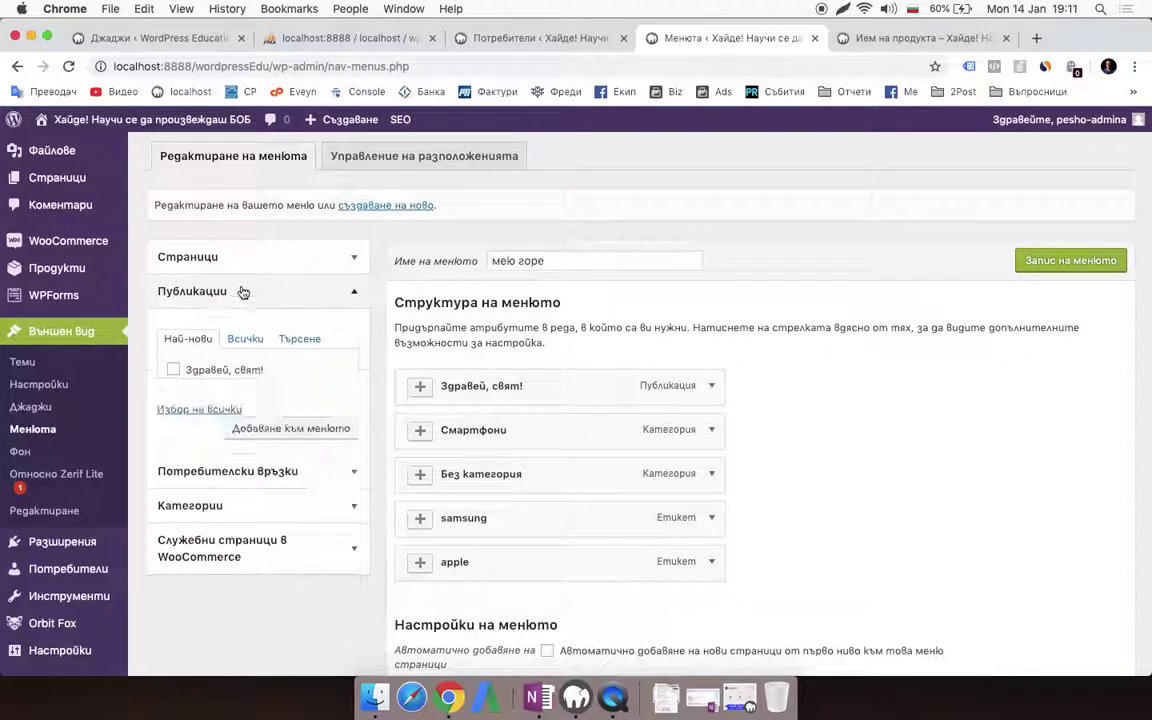
left_click(211, 258)
scroll(226, 399, "down", 3)
Select all the WooCommerce service pages, from Поръчки to Забравена парола, in the menu item sources
left_click(239, 505)
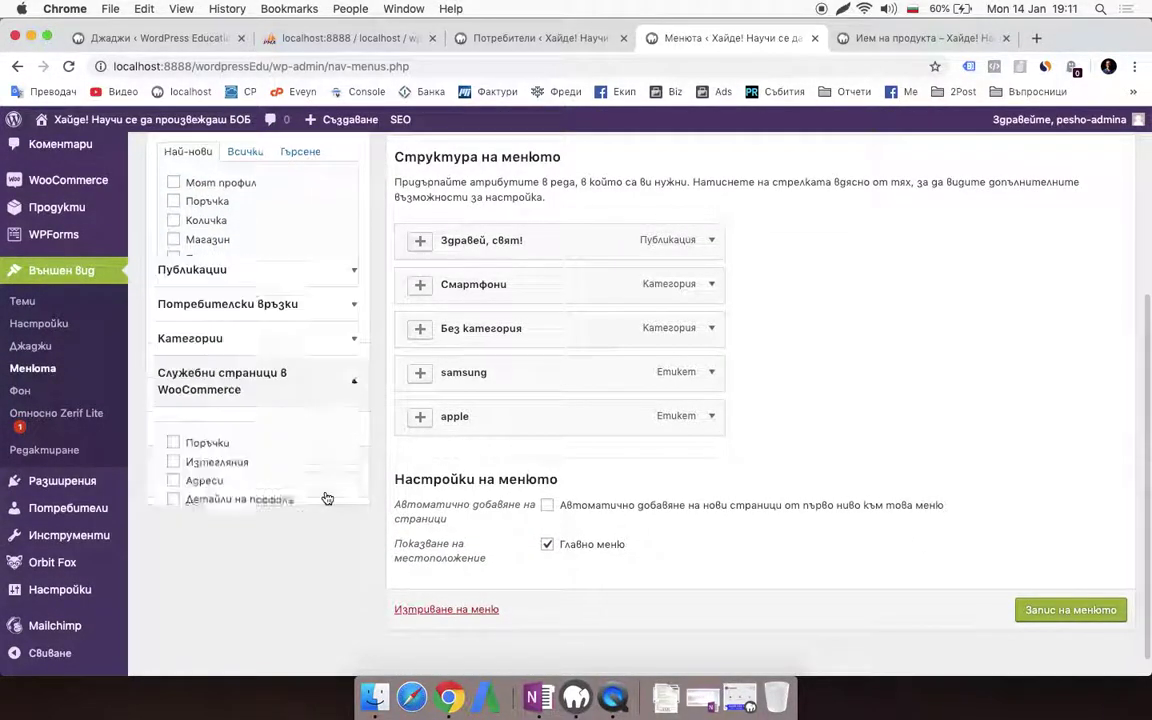
scroll(288, 421, "down", 1)
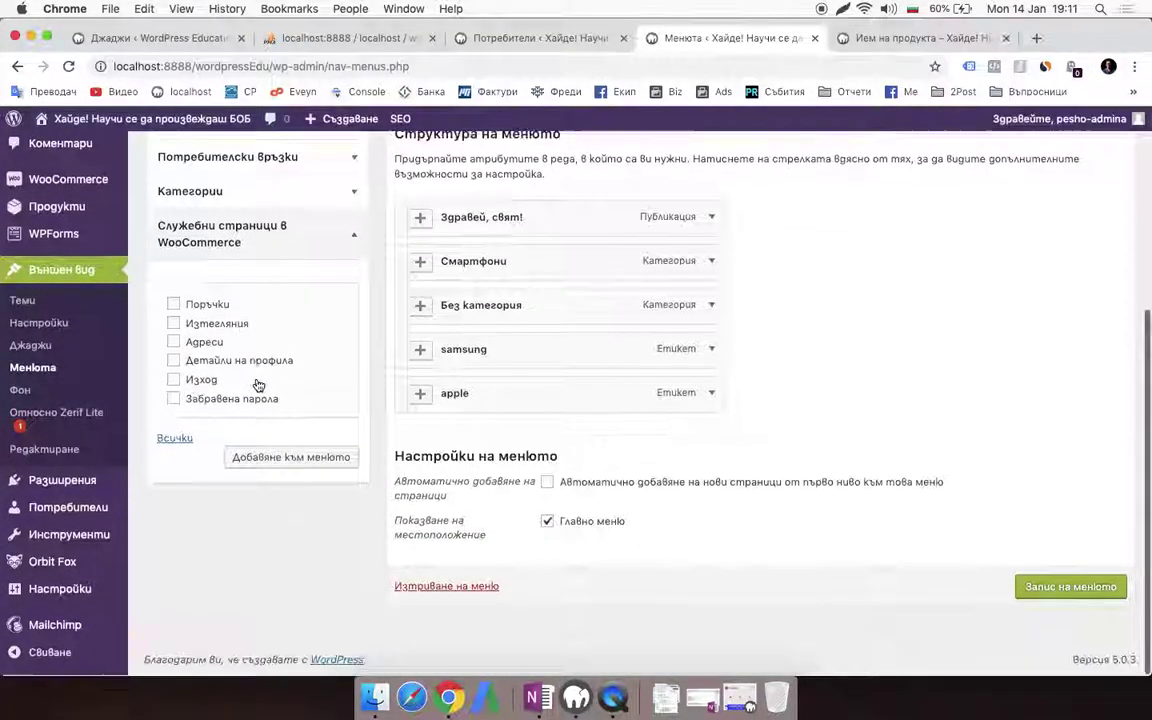
left_click(175, 440)
scroll(270, 340, "up", 3)
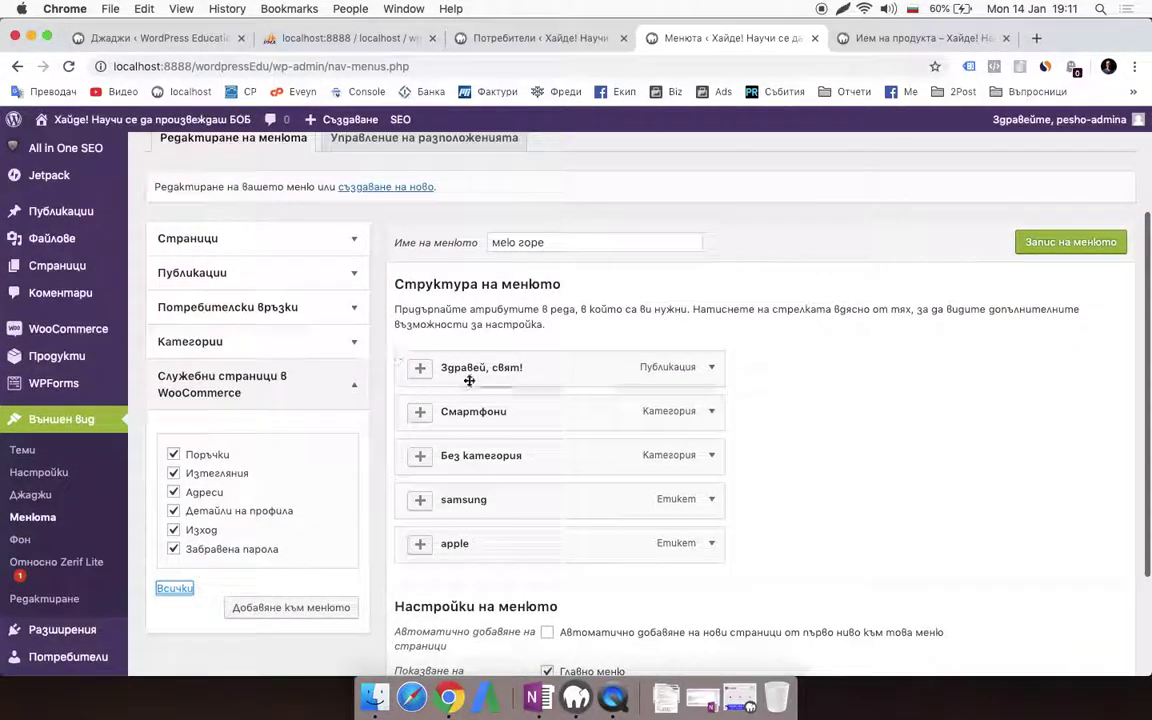
Recheck the custom links, most used and all categories, posts and pages for items that lead to the shop's products
left_click(280, 308)
left_click(265, 505)
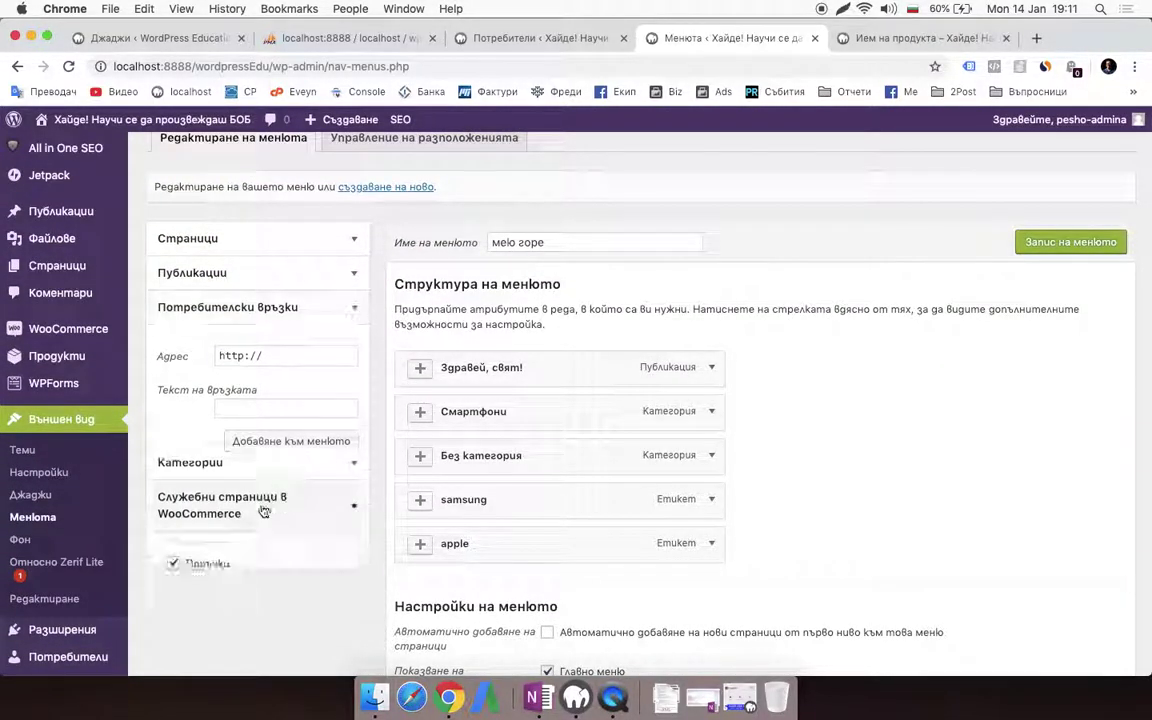
left_click(306, 349)
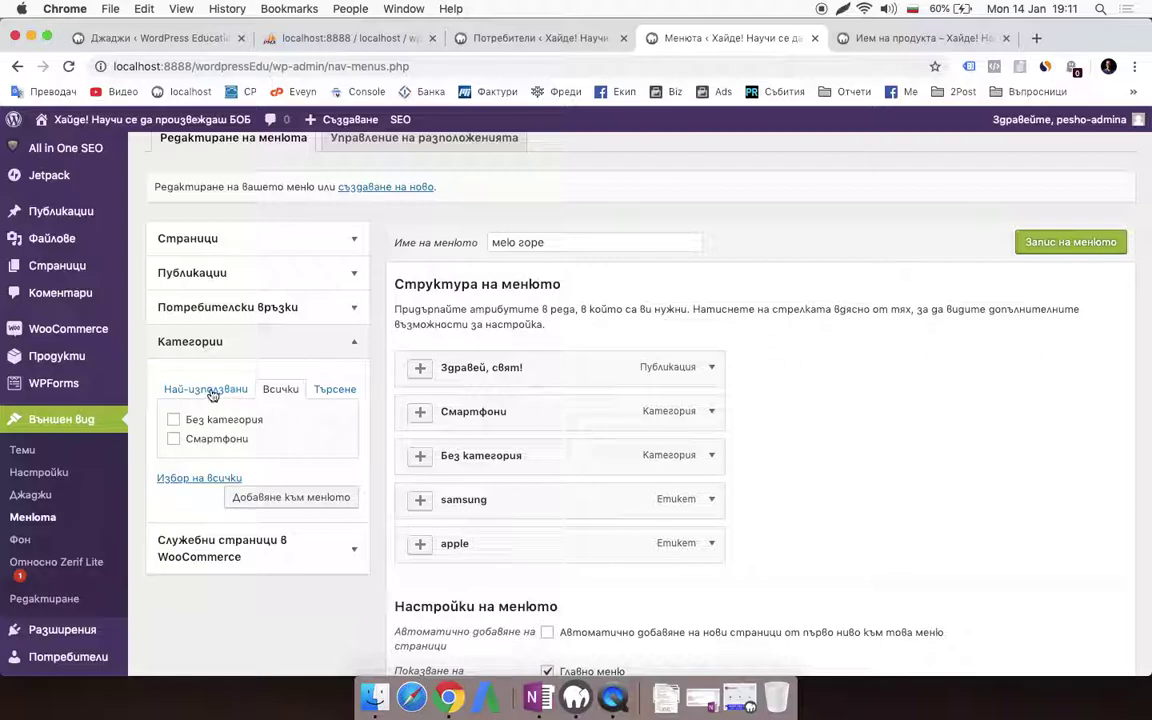
left_click(208, 390)
left_click(283, 390)
left_click(285, 307)
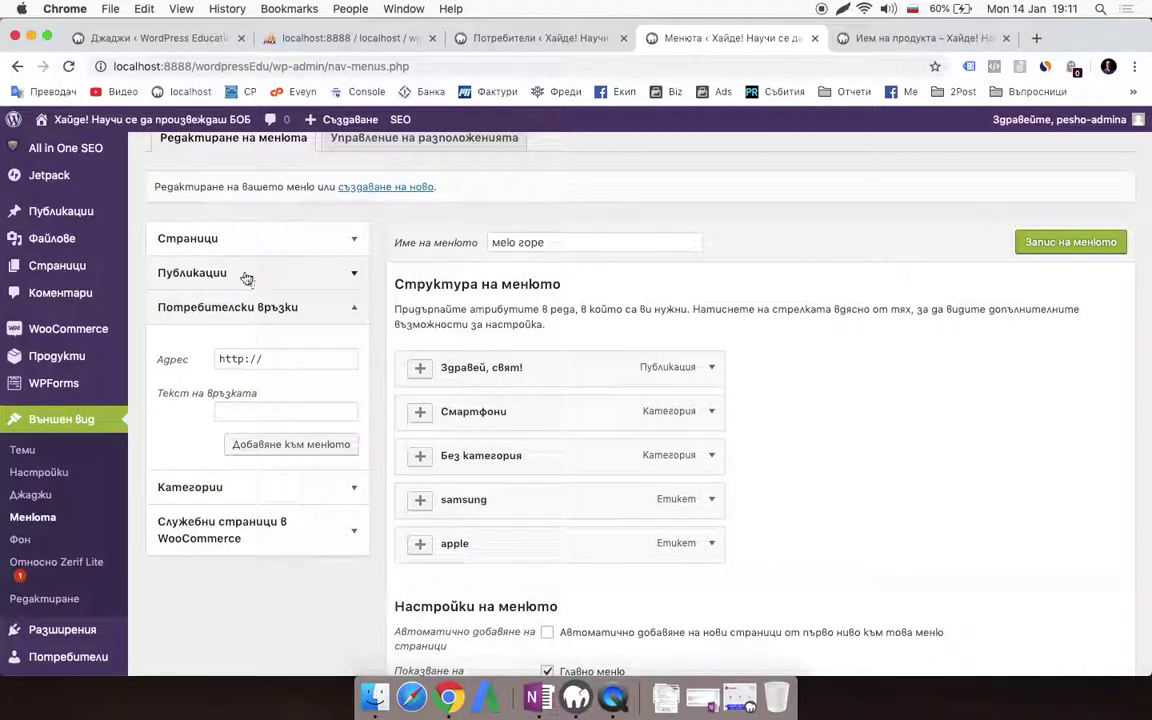
left_click(247, 276)
left_click(244, 238)
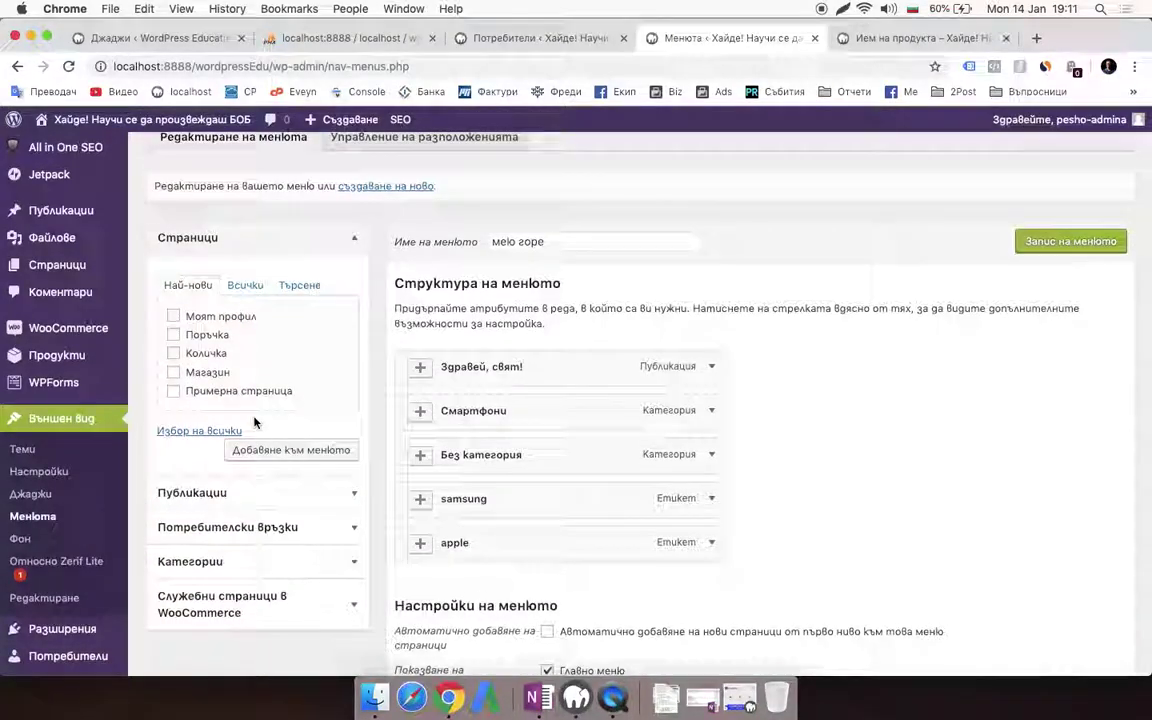
scroll(255, 420, "down", 5)
scroll(260, 395, "up", 4)
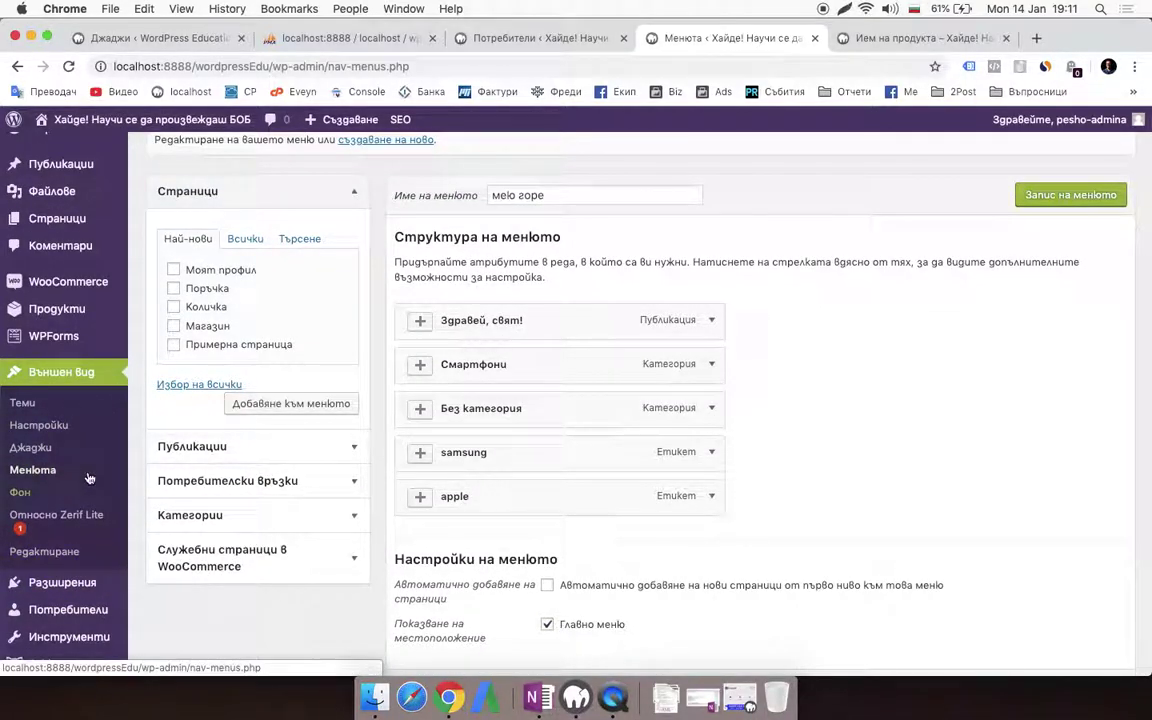
Open the product categories page in a new browser tab
mouse_move(77, 288)
mouse_move(55, 309)
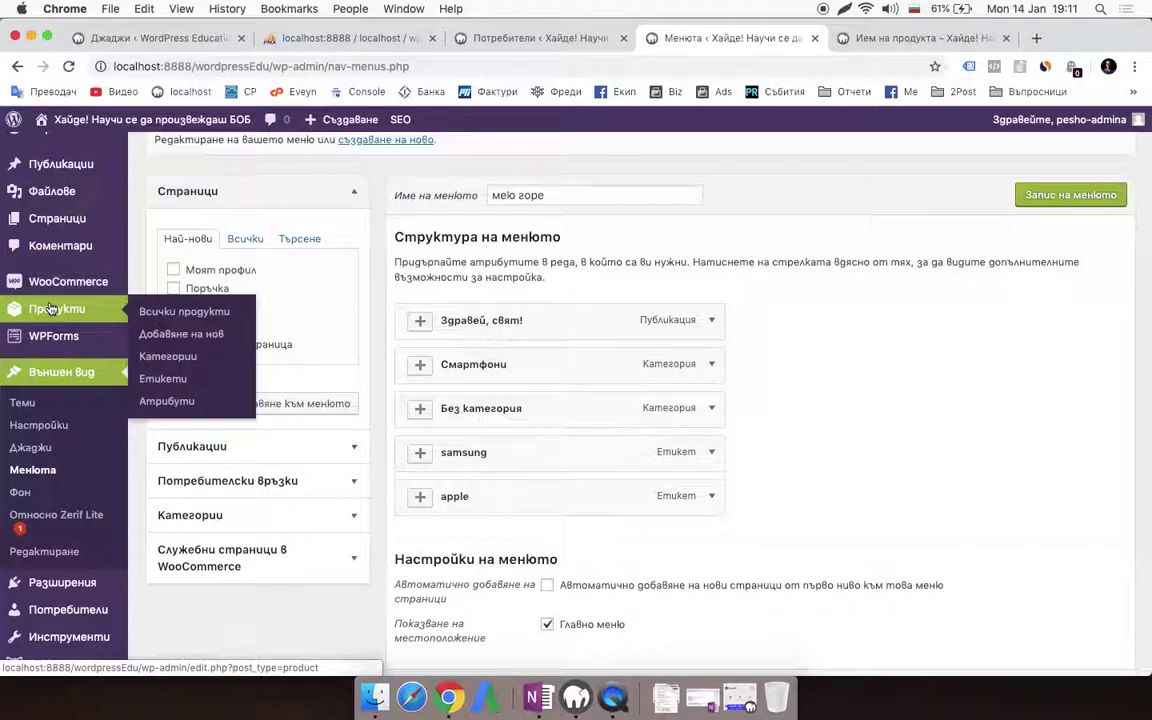
right_click(168, 361)
left_click(237, 363)
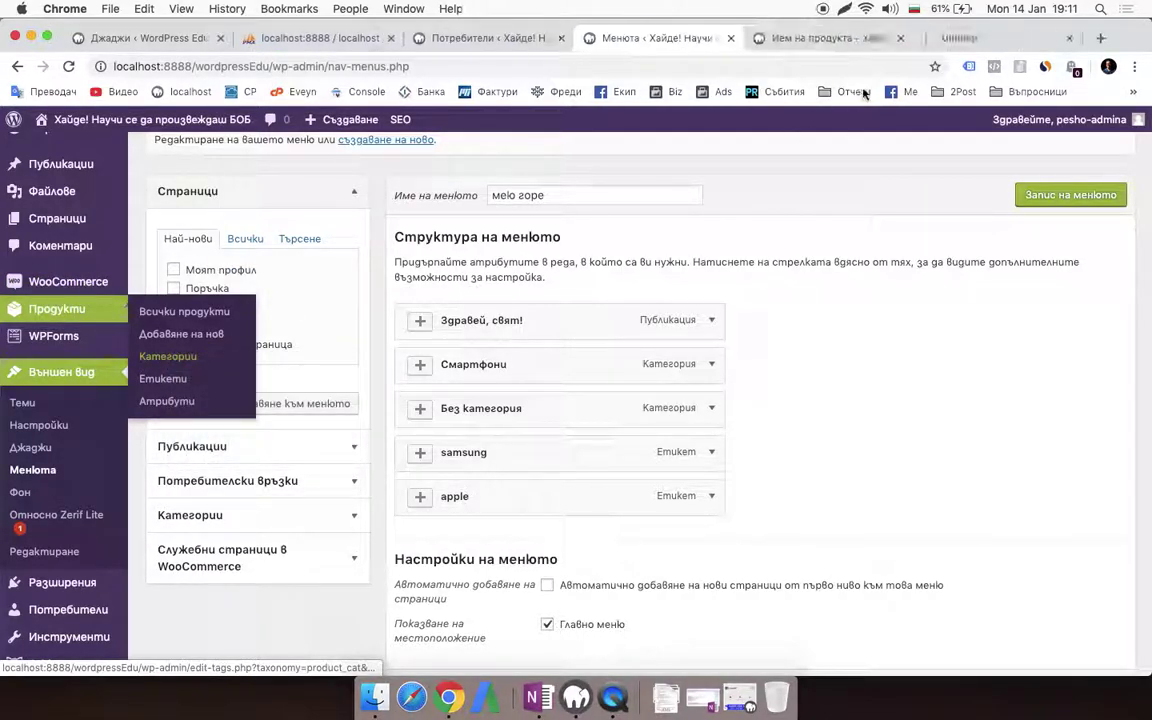
Open the store pages of the Боб, Варненски and Смилянски product categories in separate browser tabs
left_click(972, 46)
left_click_drag(972, 46, 803, 64)
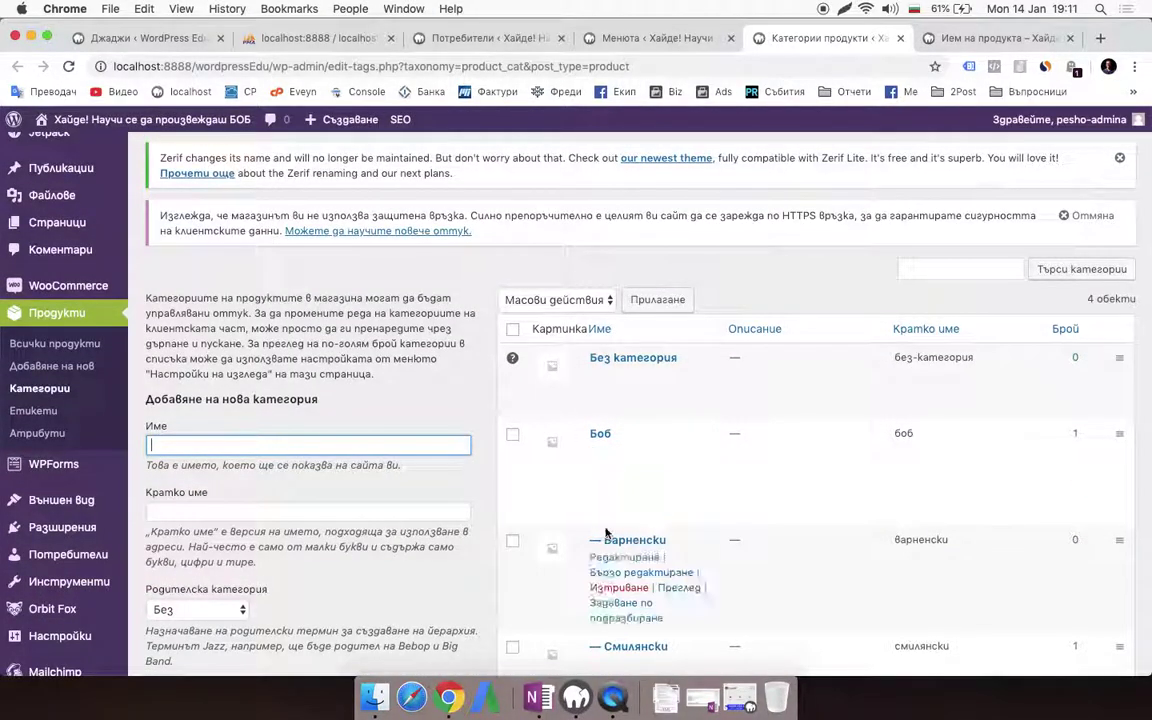
scroll(544, 471, "down", 3)
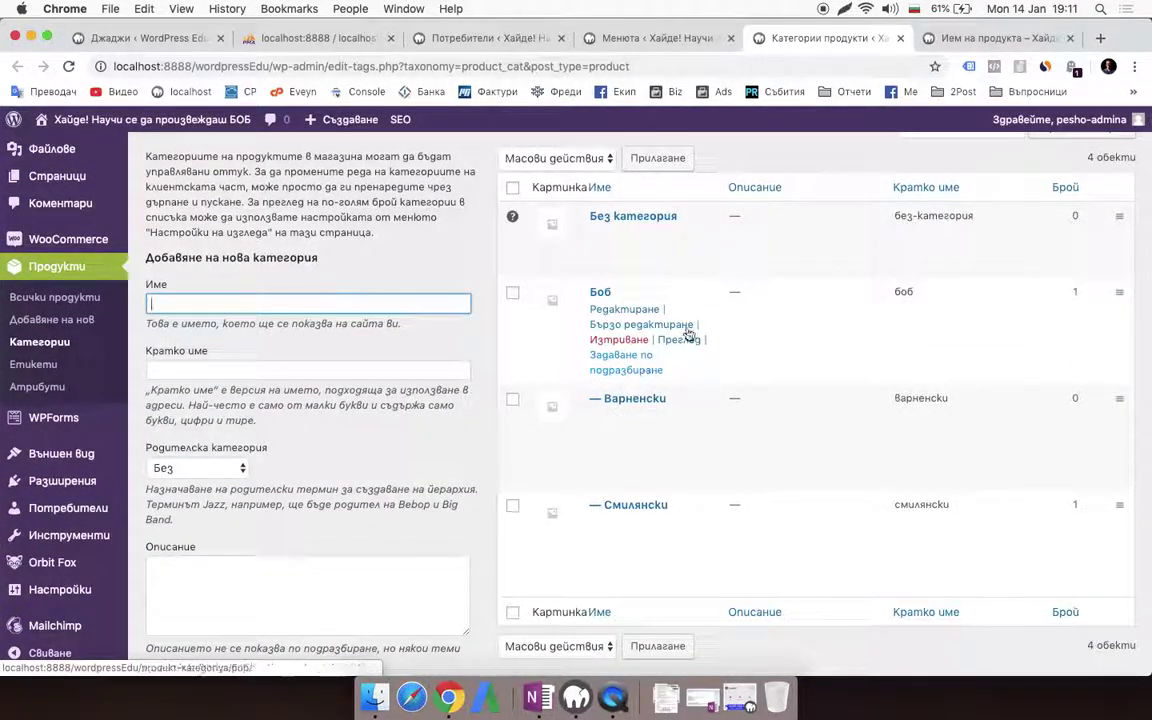
right_click(680, 343)
left_click(735, 345)
scroll(614, 350, "down", 1)
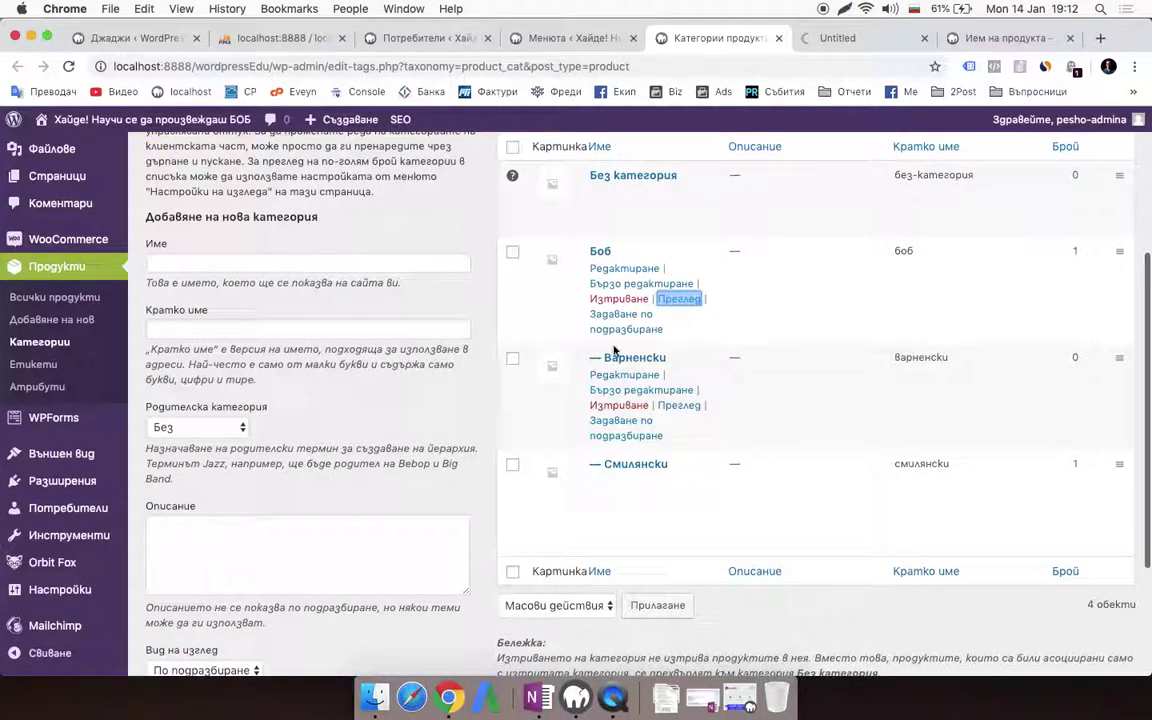
right_click(679, 406)
left_click(700, 414)
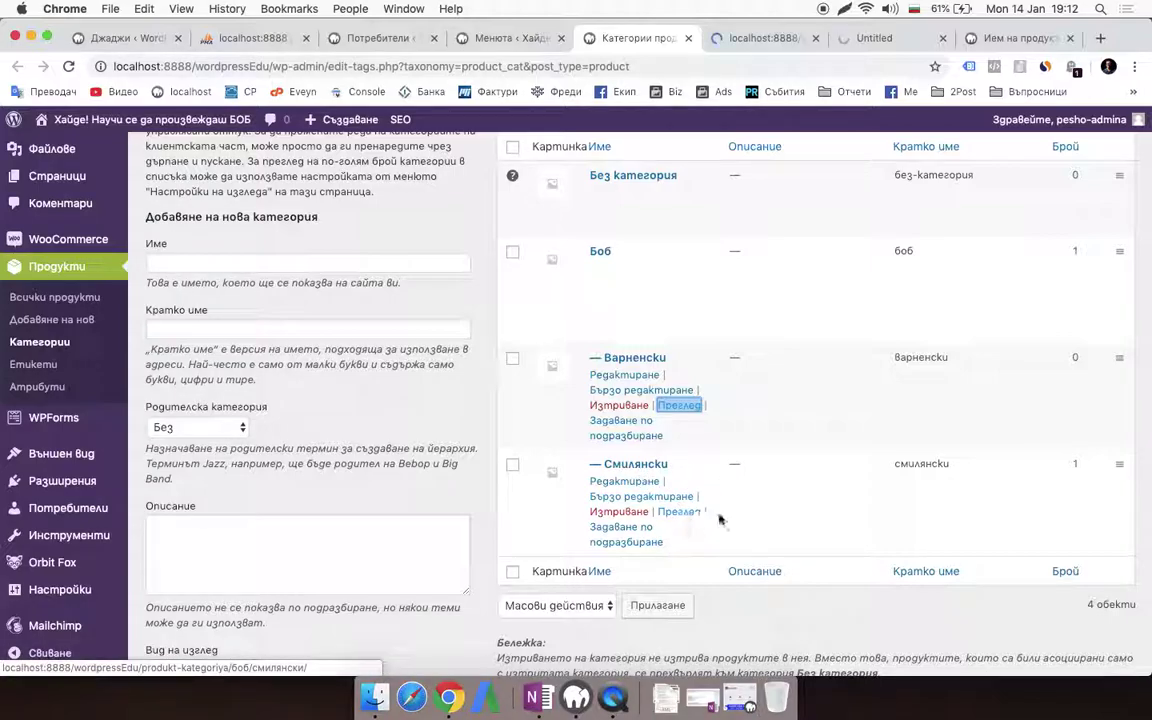
right_click(685, 511)
left_click(742, 470)
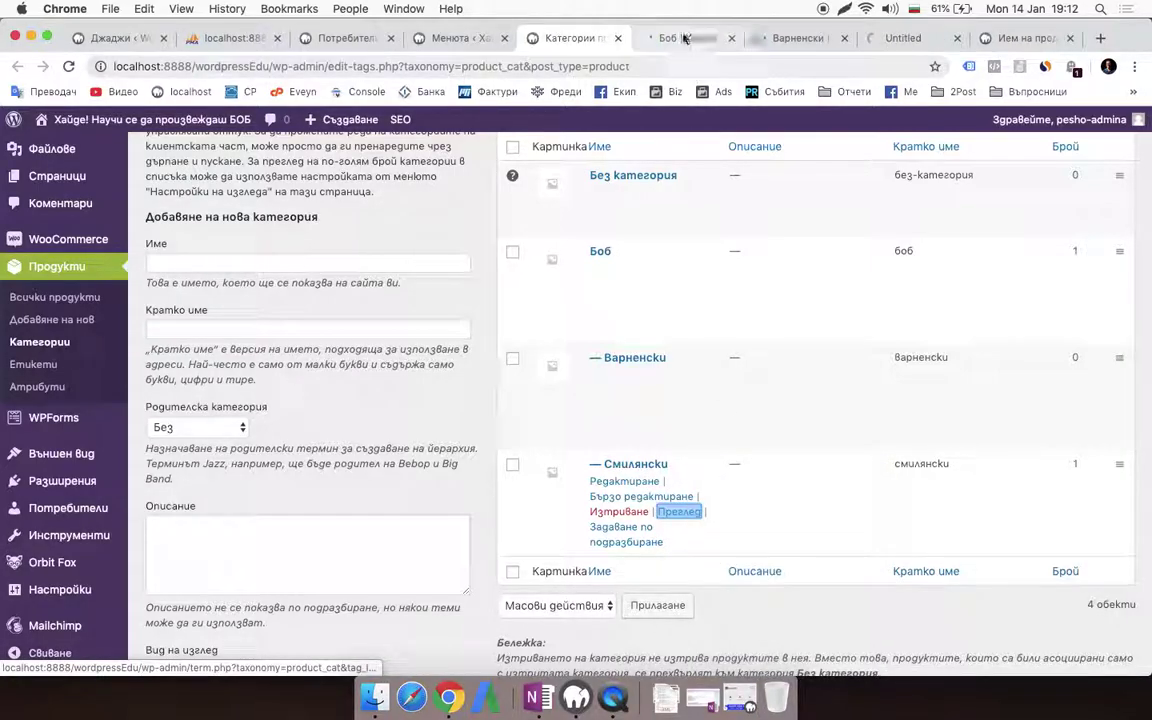
Copy the web address of the Боб product category page
left_click(692, 40)
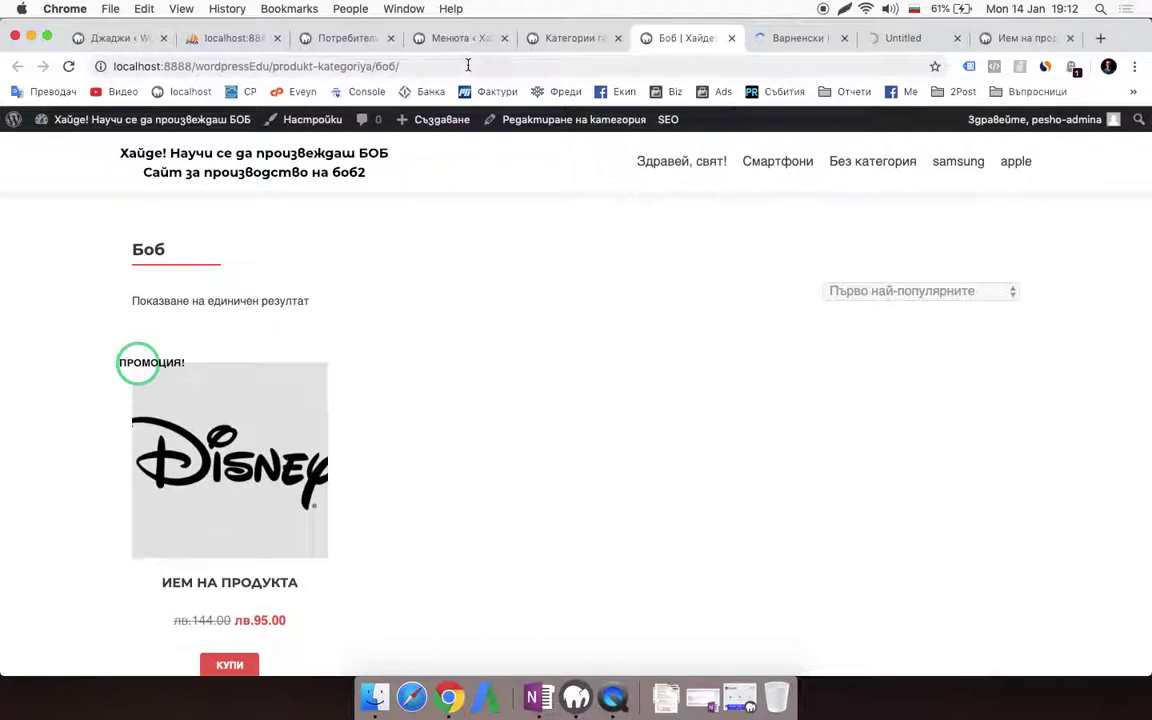
left_click(465, 65)
left_click(555, 38)
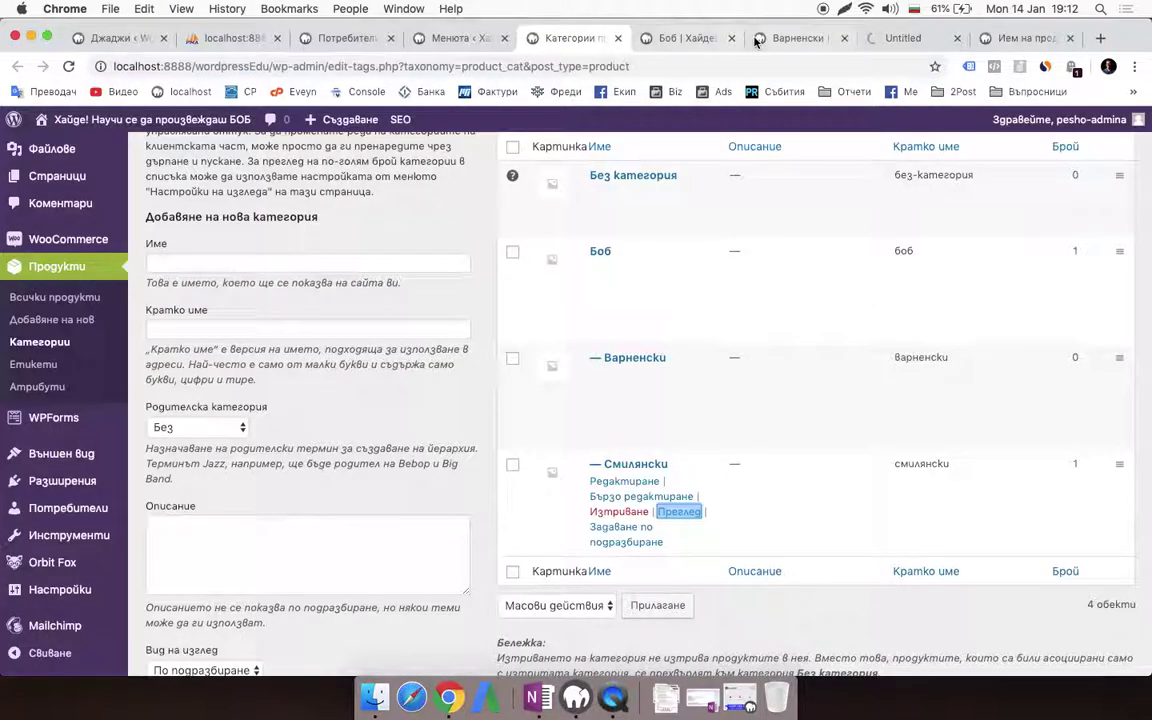
left_click(701, 46)
right_click(525, 67)
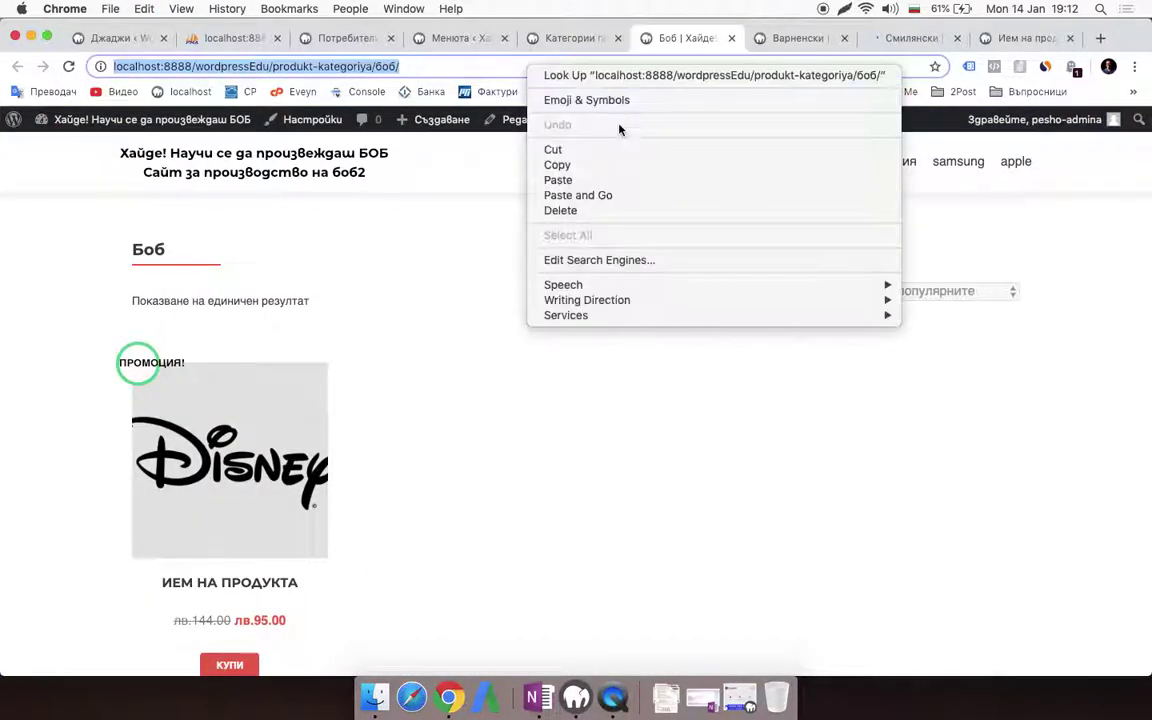
left_click(560, 162)
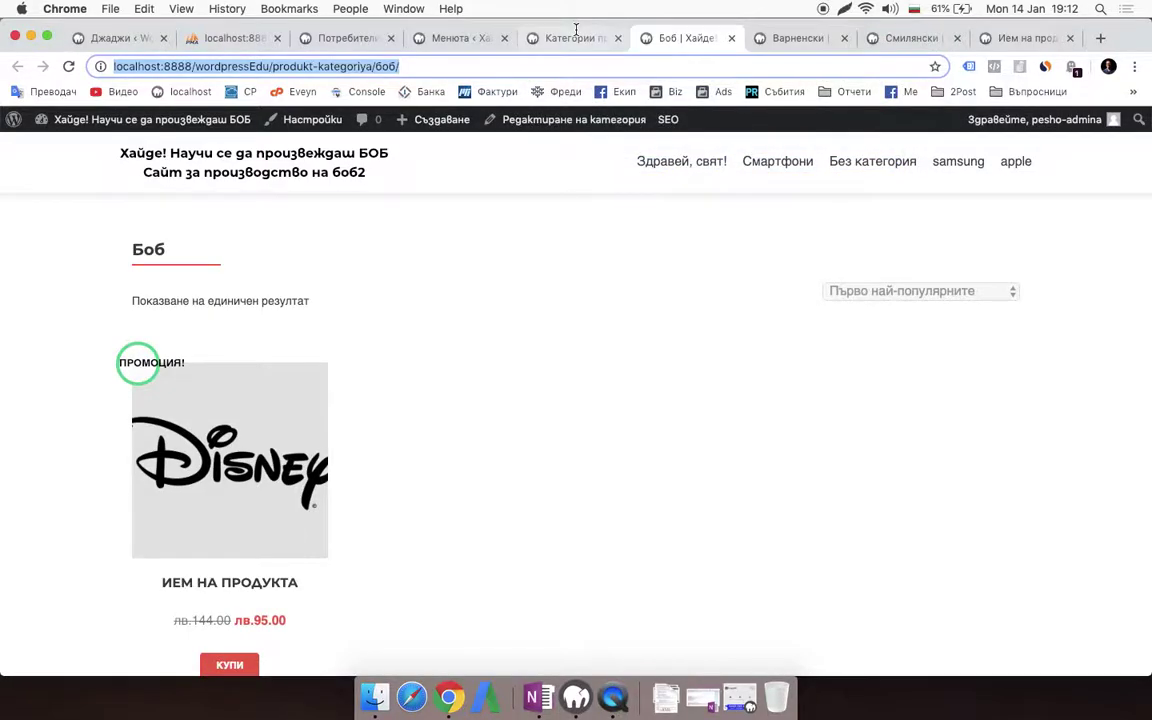
Return to the product categories admin page and open the menu editor (Менюта) from there
left_click(540, 42)
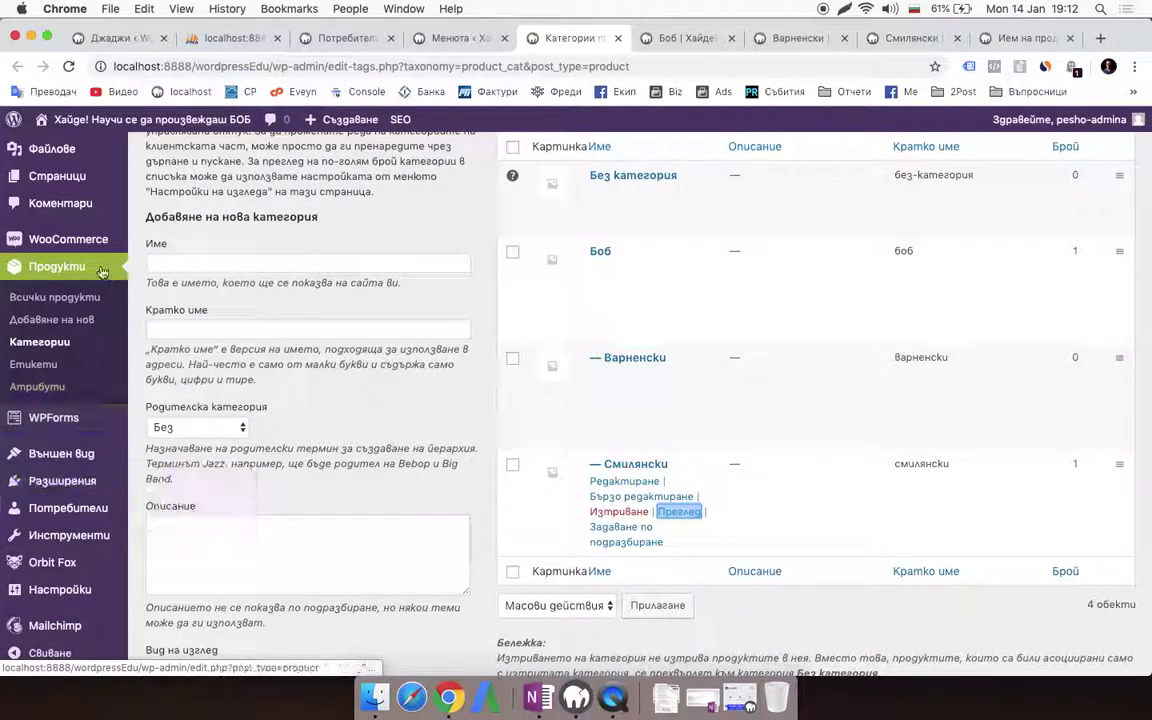
scroll(50, 455, "down", 2)
mouse_move(52, 488)
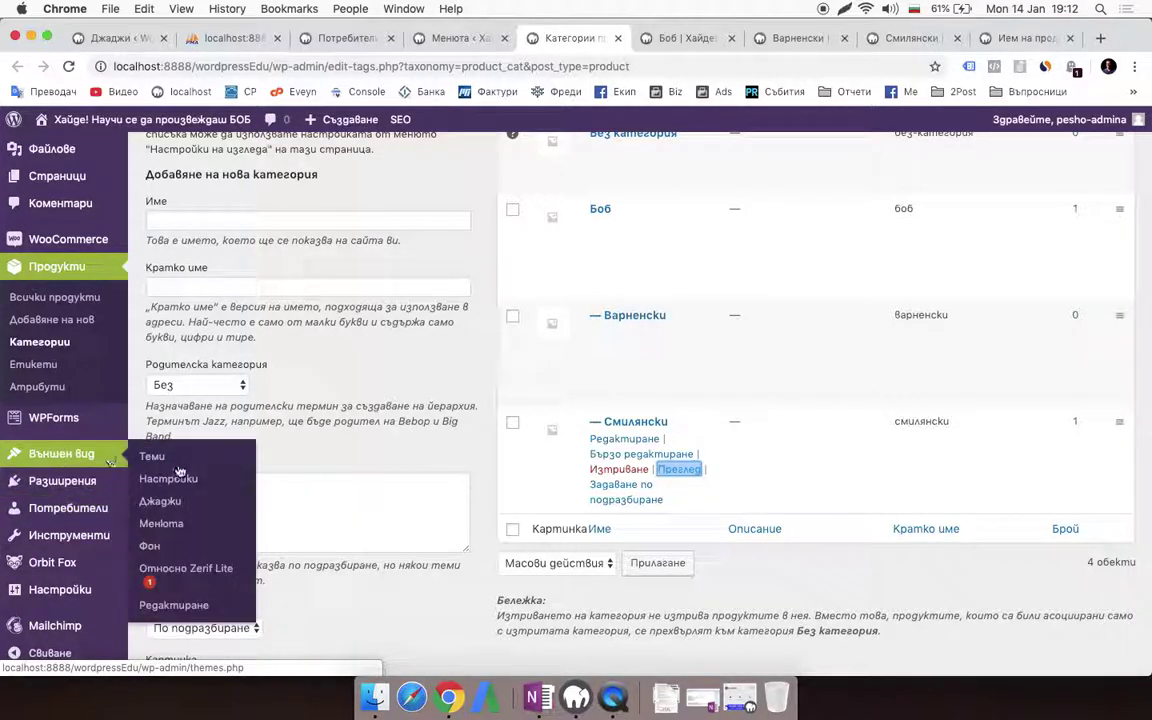
mouse_move(61, 455)
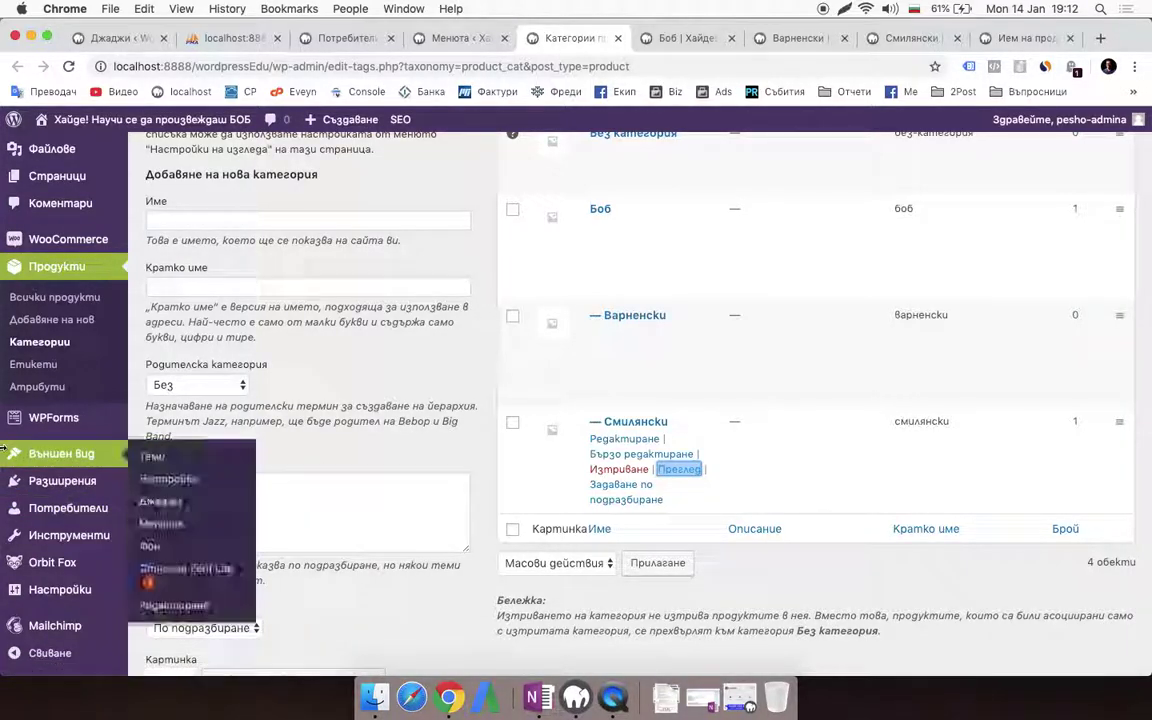
left_click(191, 530)
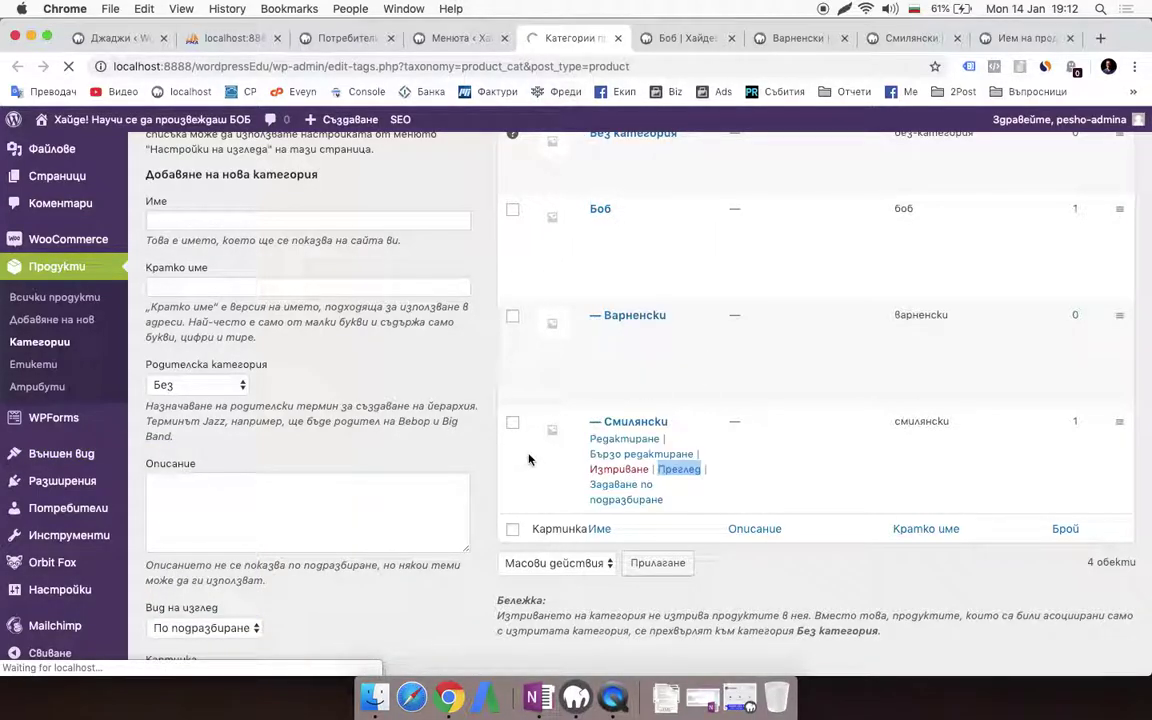
scroll(529, 459, "down", 3)
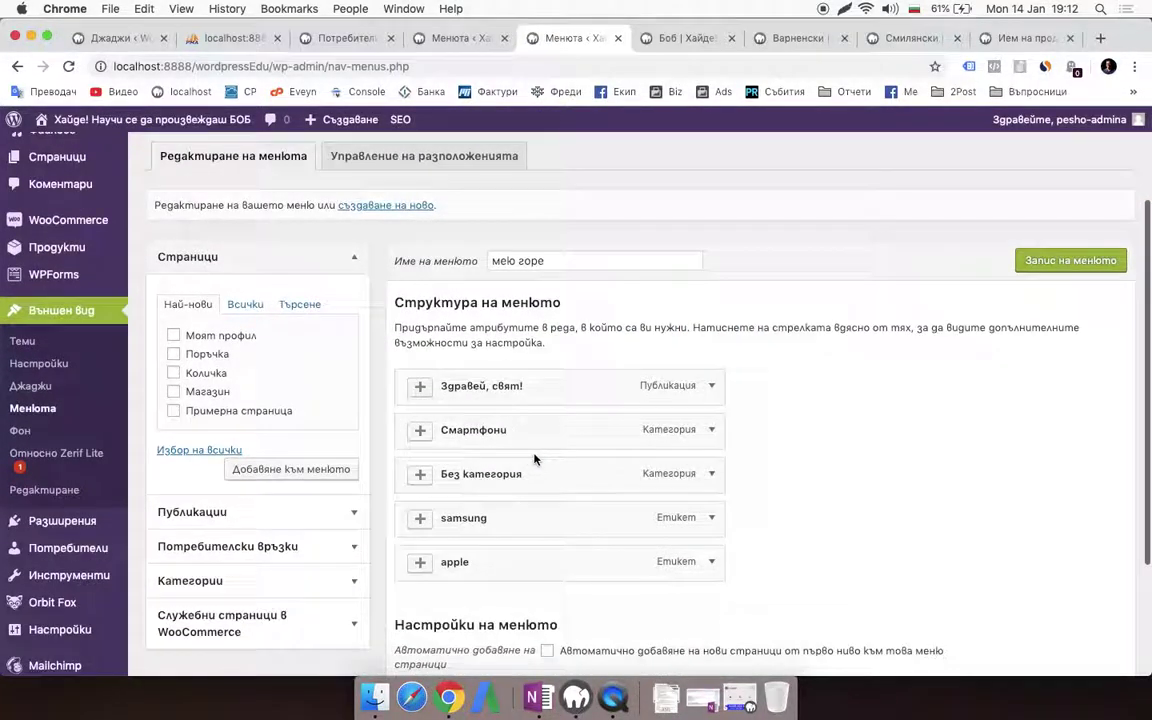
scroll(309, 481, "down", 1)
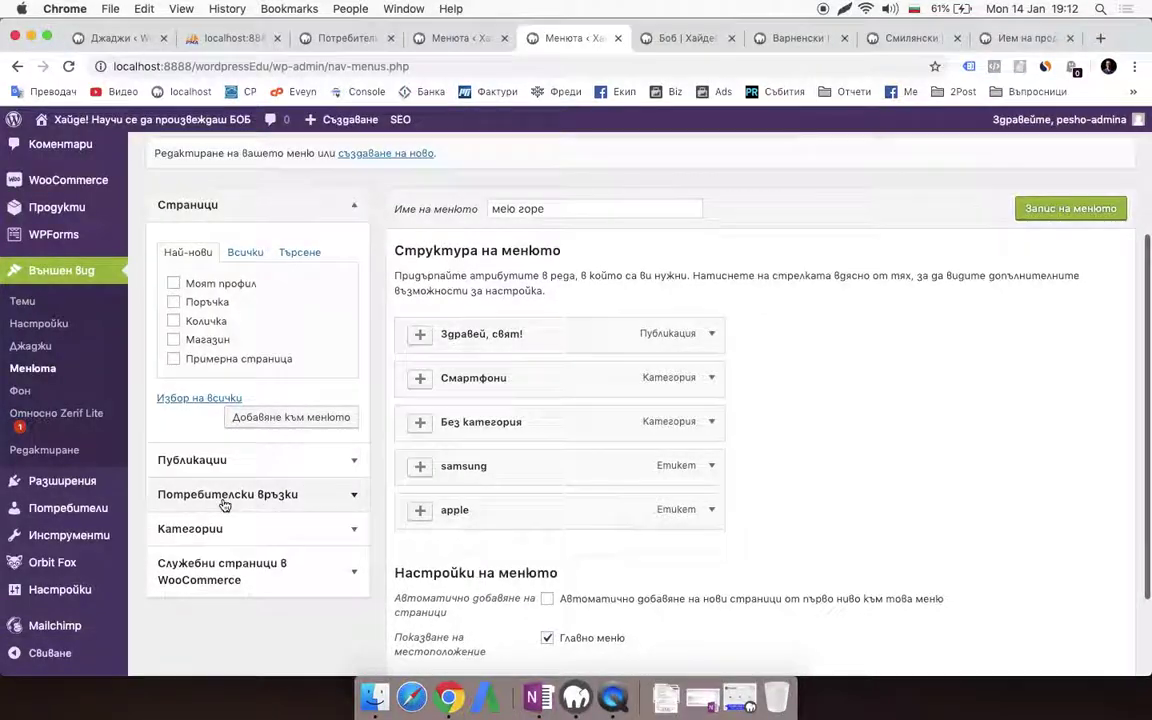
Add a custom link with the copied Боб category address and the link text Боббббб to the menu
left_click(225, 495)
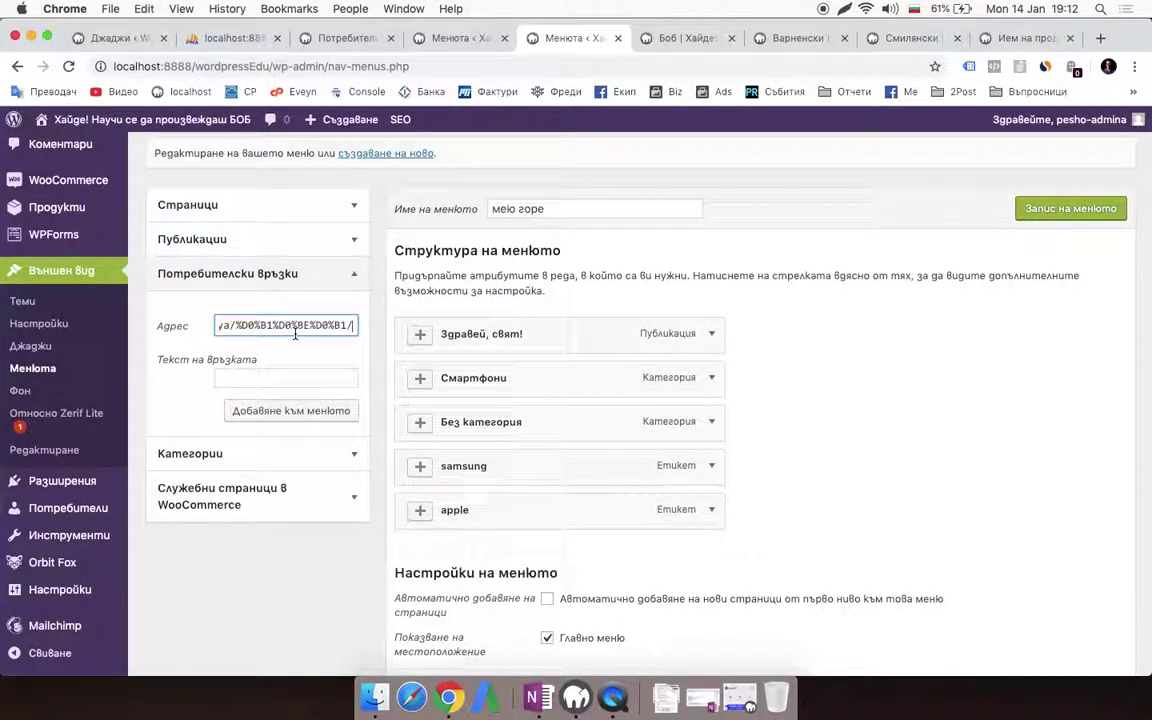
right_click(282, 320)
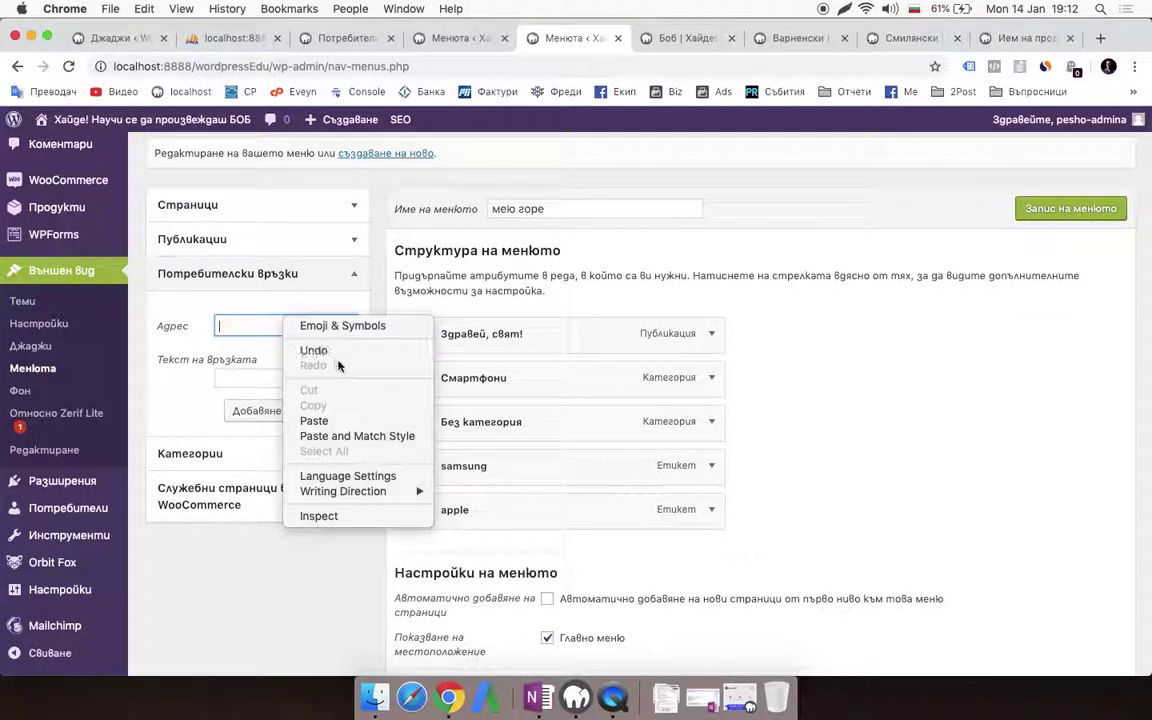
left_click(330, 421)
left_click(275, 379)
type("g")
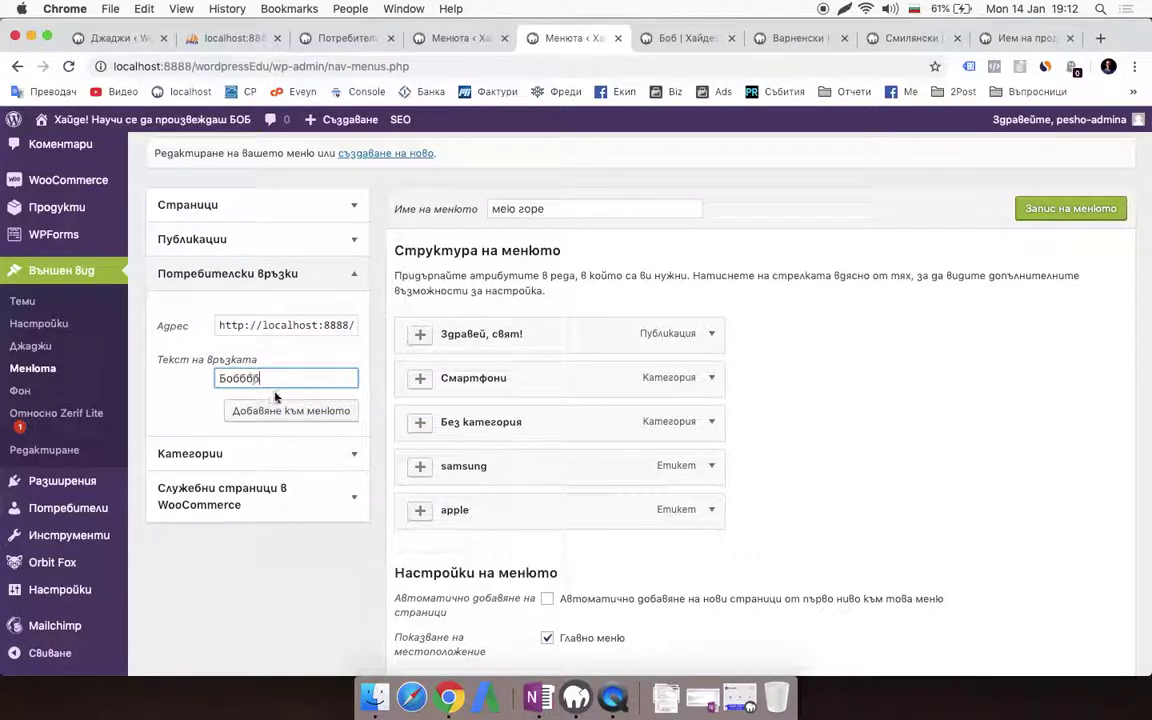
left_click(289, 413)
scroll(760, 470, "down", 1)
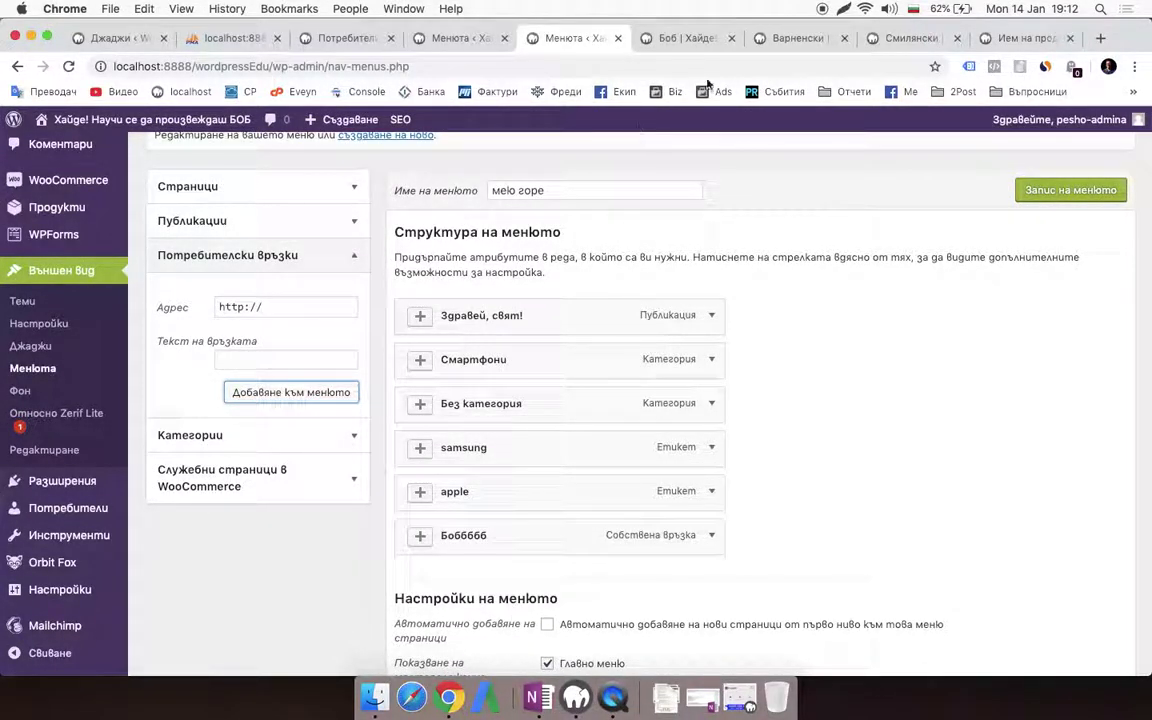
Close the Боб category page and copy the web address of the Варненски category page
middle_click(659, 36)
left_click(669, 40)
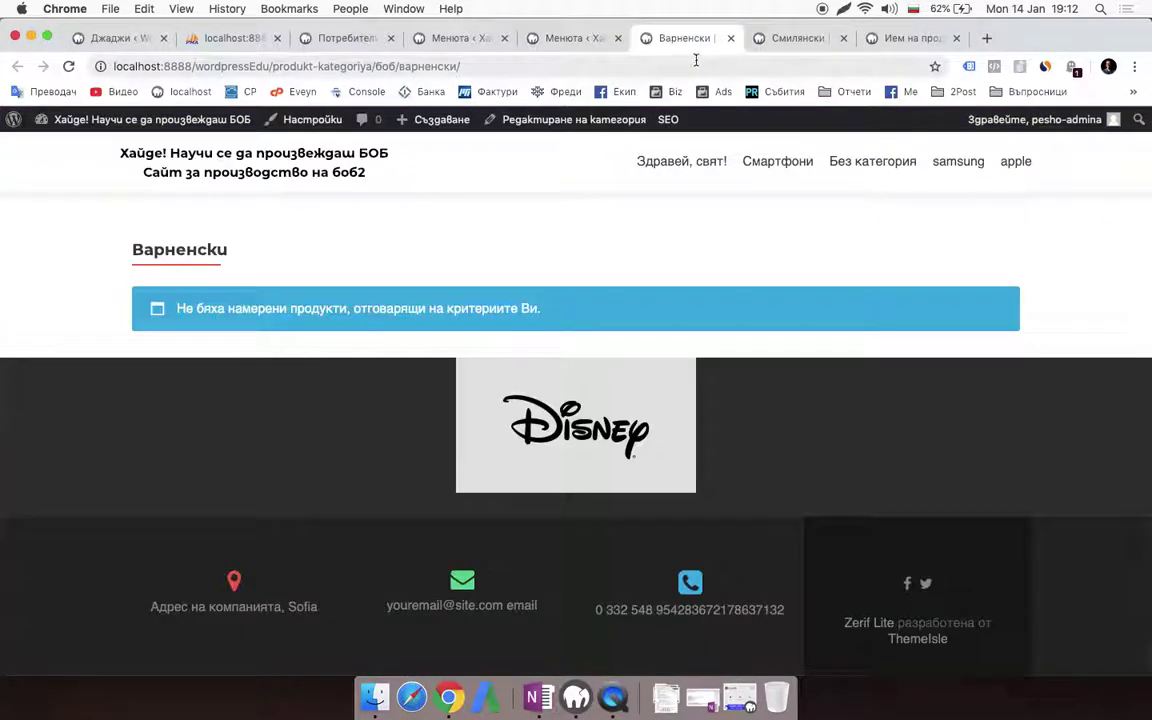
right_click(696, 60)
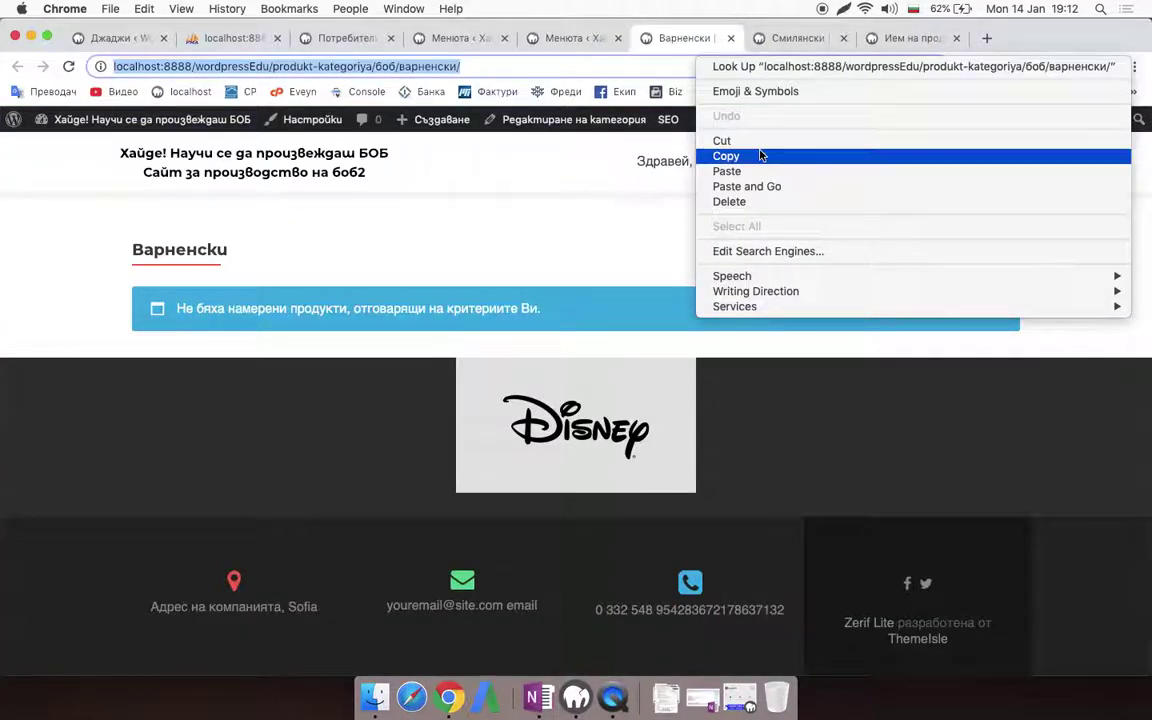
left_click(758, 154)
Add a custom link with the copied address and the text Варненски to the menu, and indent it under Боббббб
left_click(578, 40)
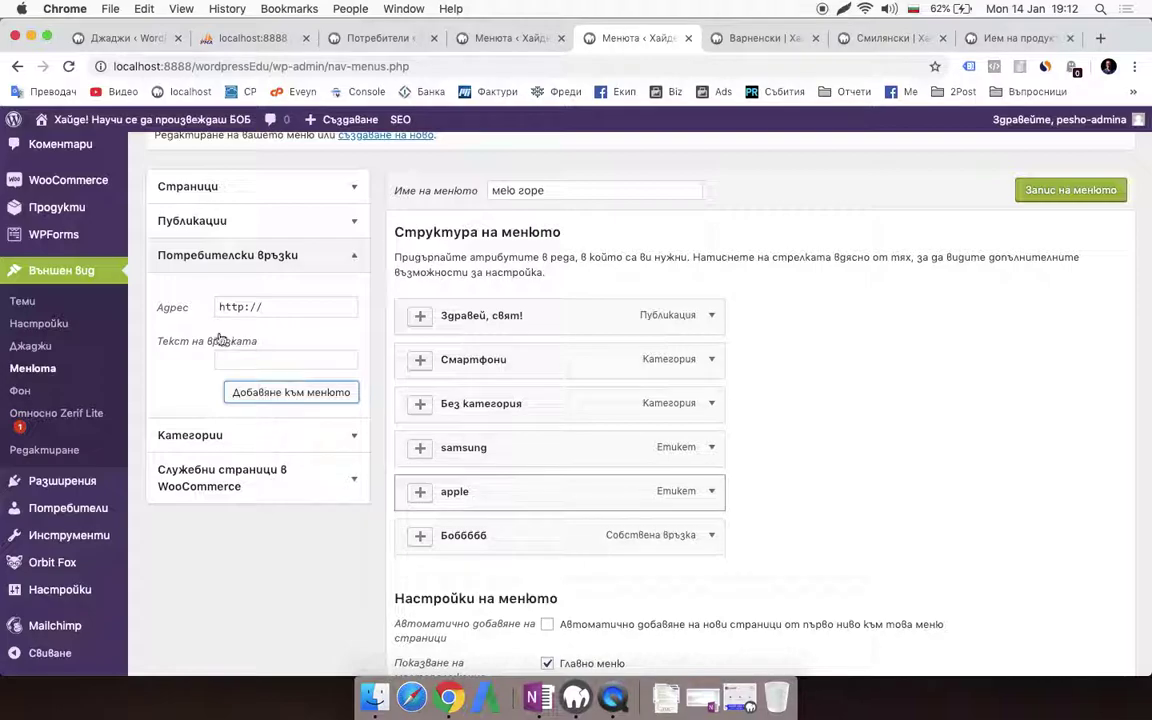
left_click(281, 306)
key("super+a")
key("BackSpace")
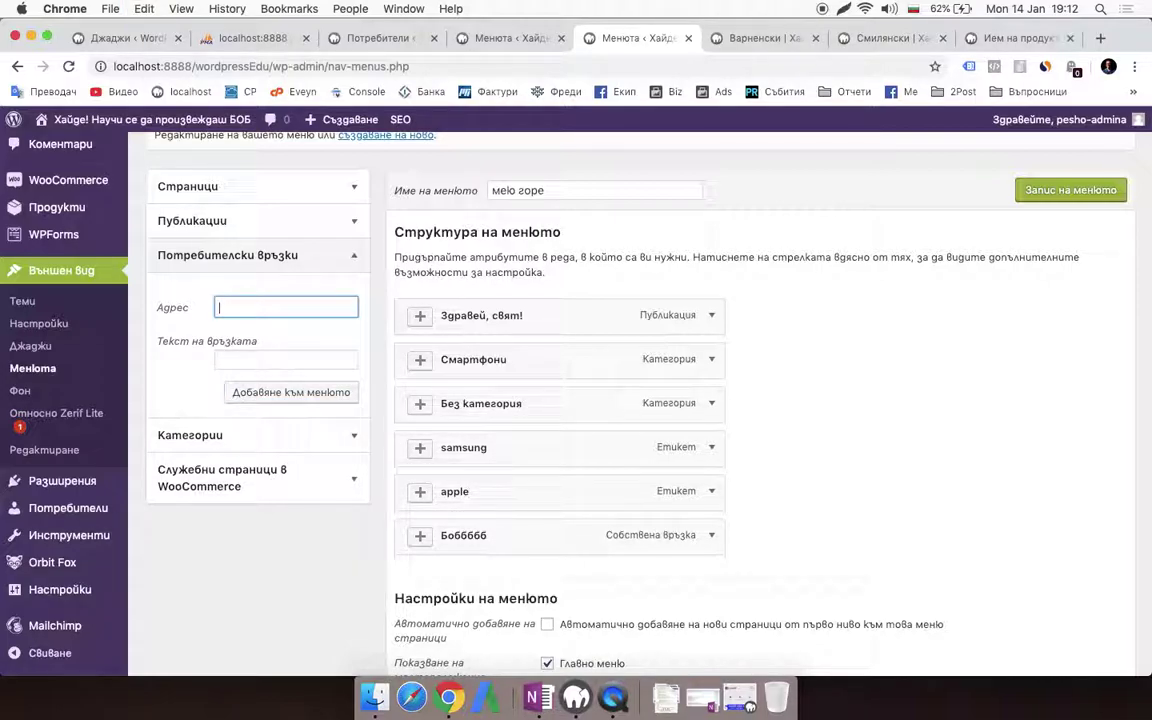
right_click(280, 306)
left_click(310, 424)
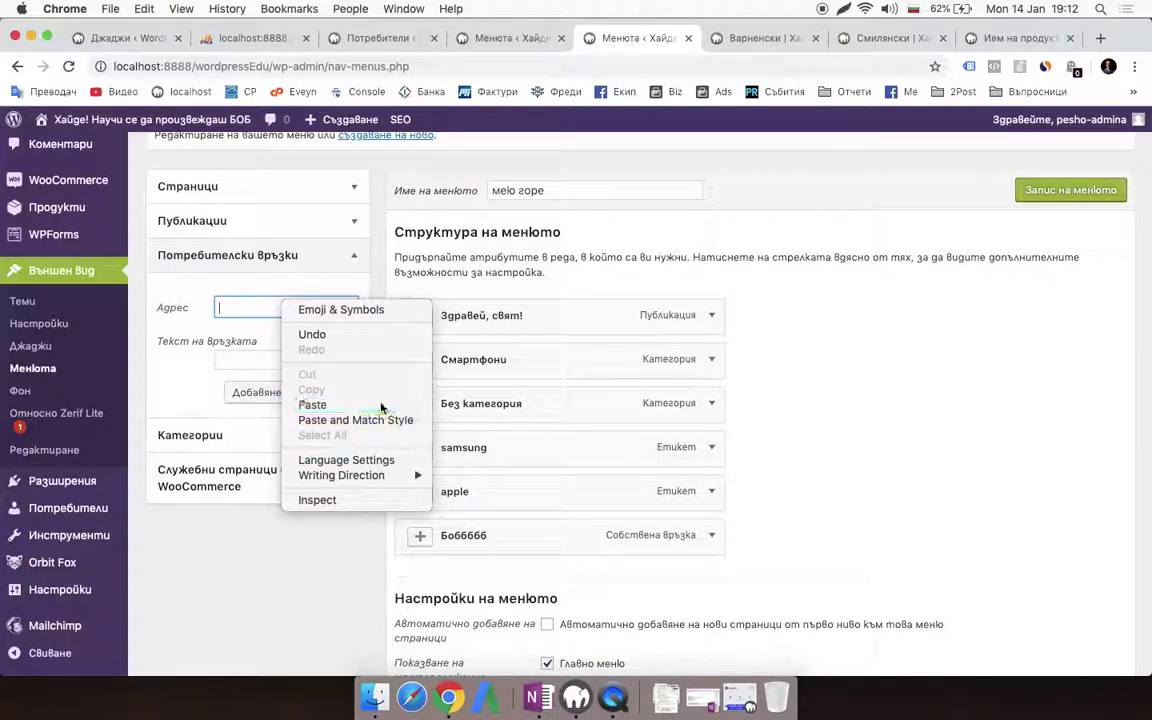
left_click(273, 361)
type("g")
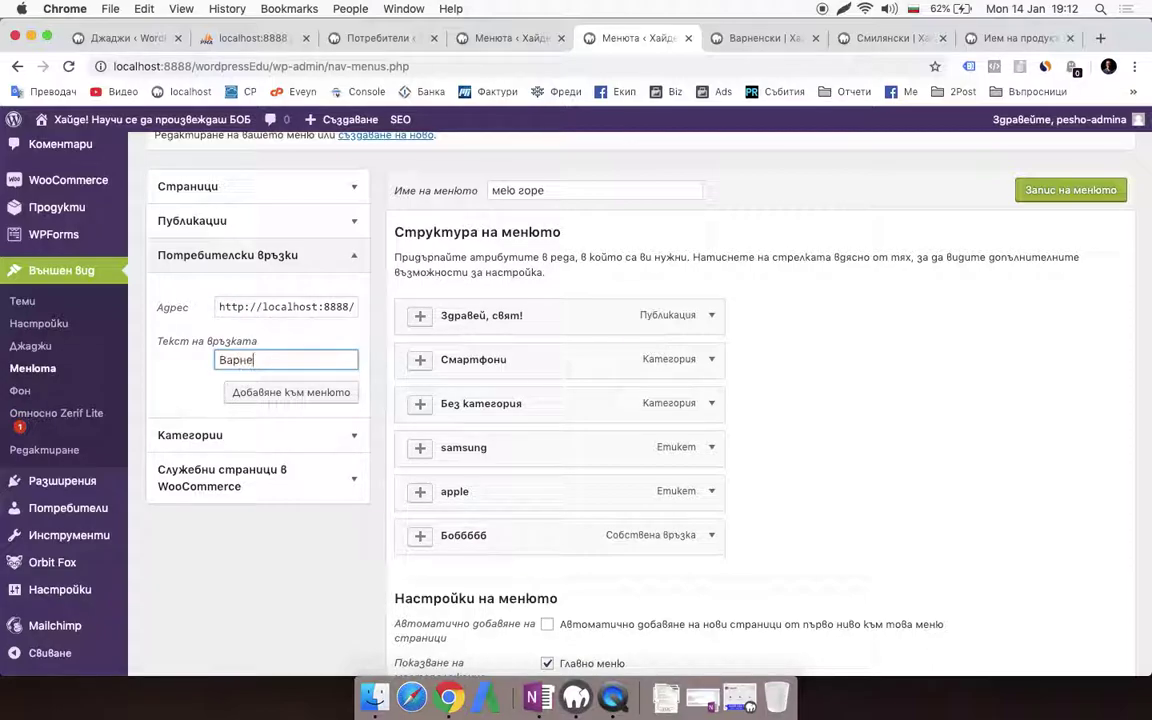
left_click(302, 394)
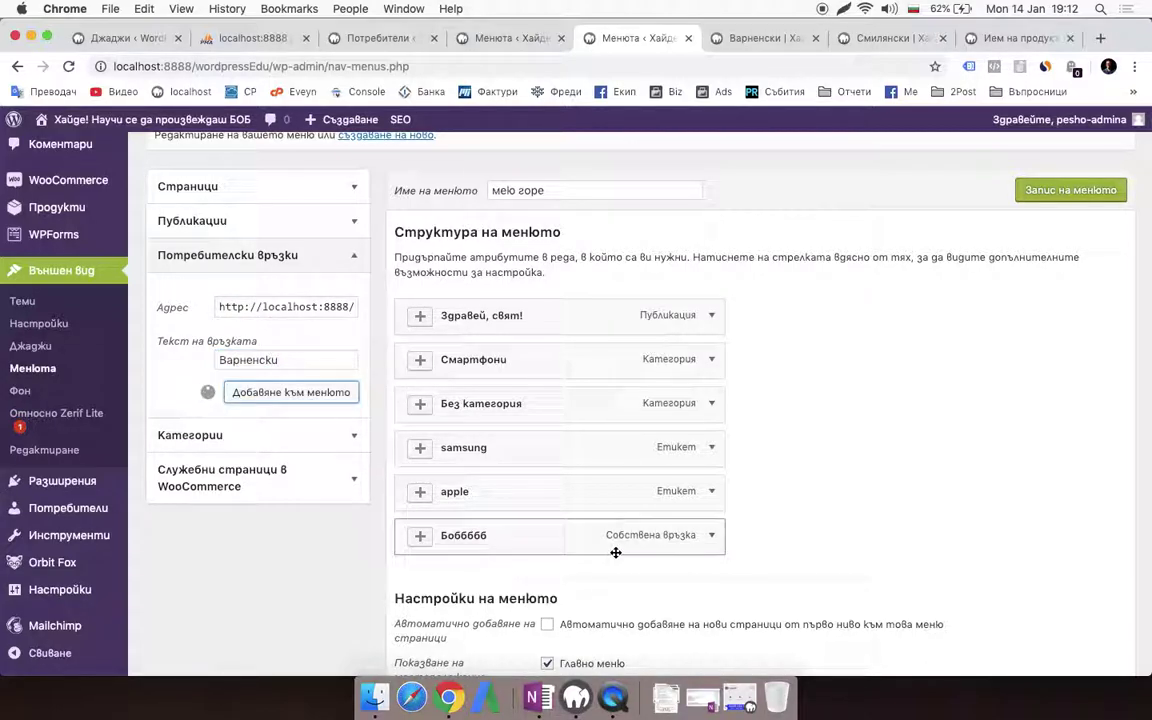
scroll(580, 580, "down", 1)
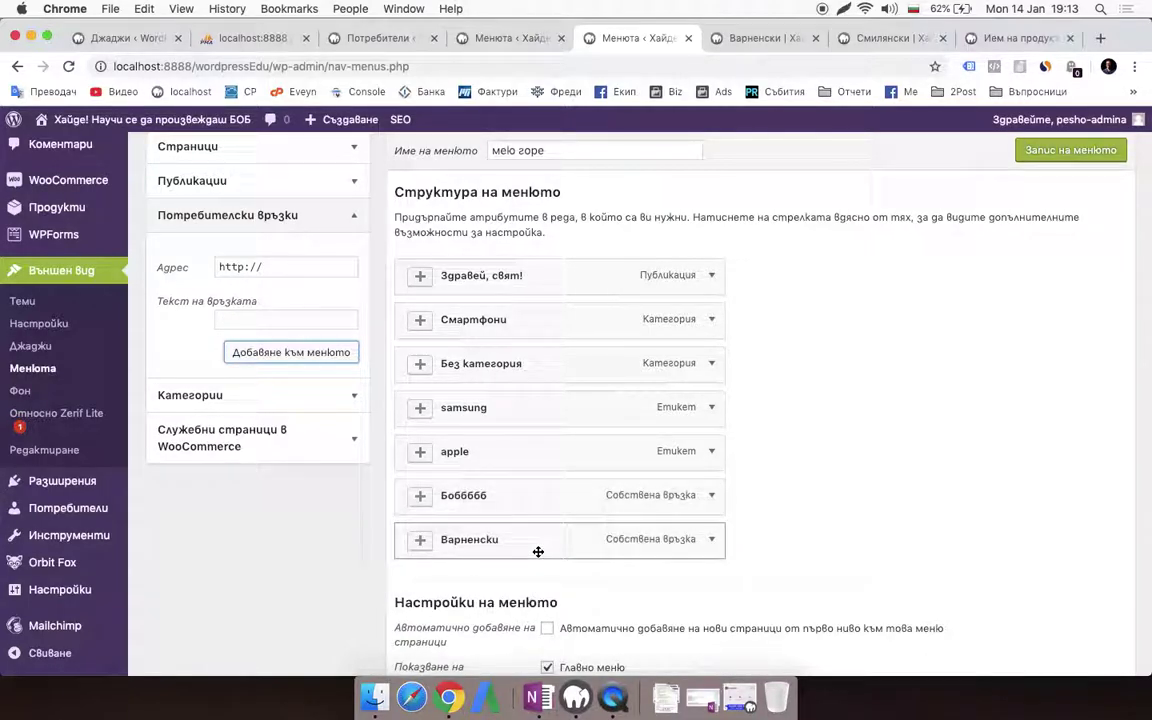
scroll(538, 552, "down", 1)
left_click_drag(497, 506, 545, 485)
Close the Варненски category page and copy the web address of the Смилянски category page
left_click(760, 40)
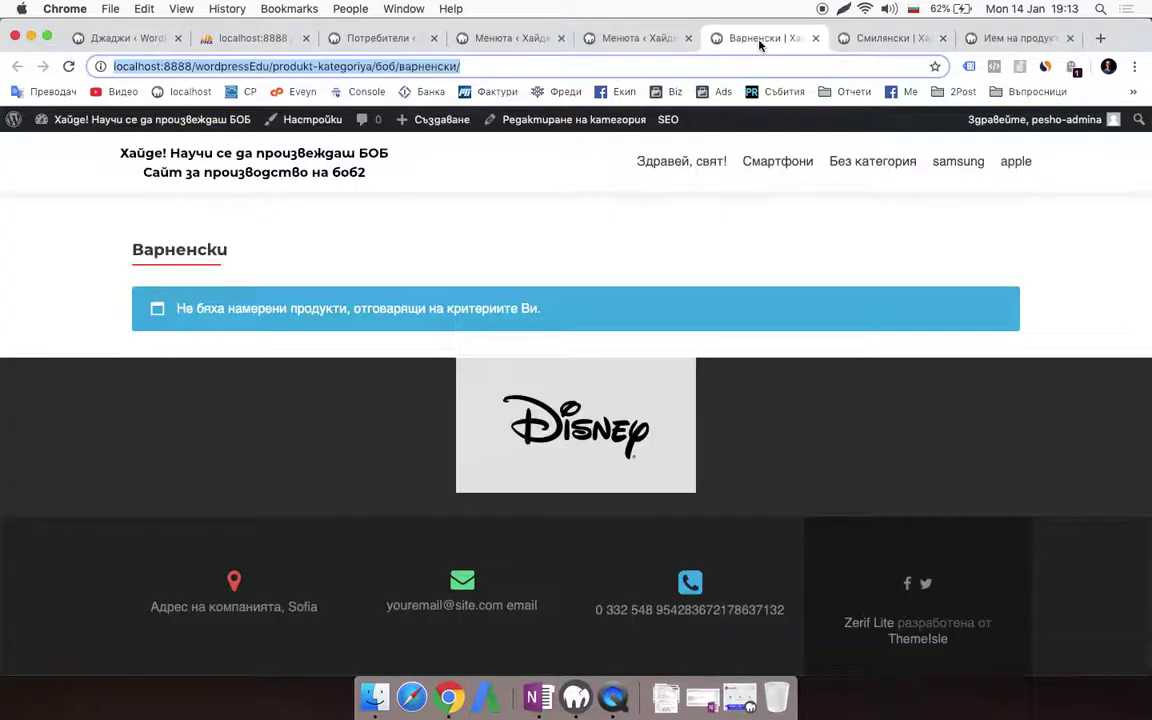
left_click(815, 38)
left_click(668, 66)
right_click(672, 64)
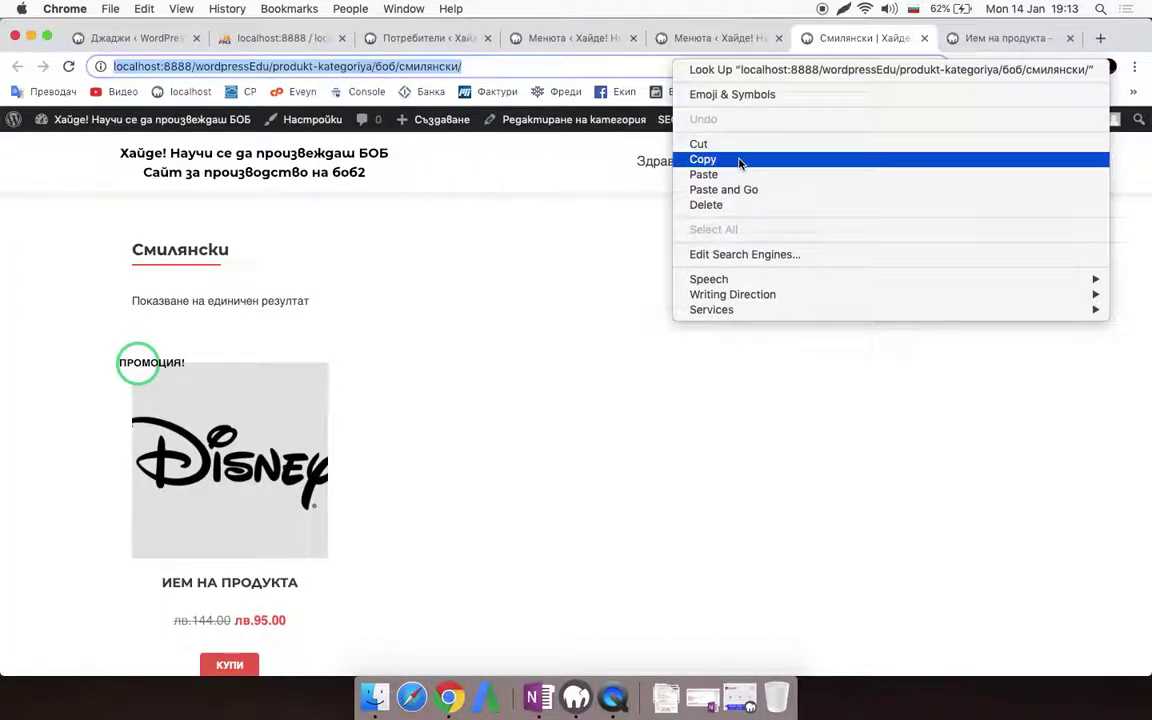
left_click(740, 160)
In the other open menu editor tab, add a custom link with the copied address and the link text Смислянски to the menu
left_click(531, 37)
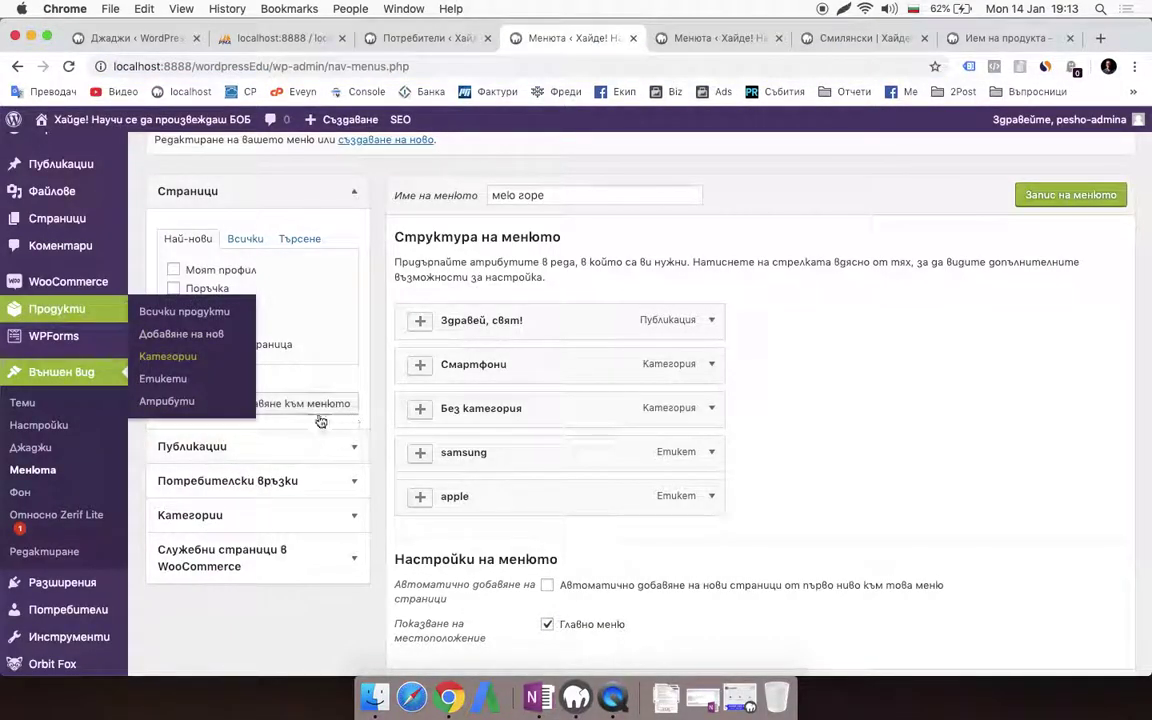
left_click(227, 480)
left_click(285, 312)
key("BackSpace")
key("BackSpace")
key("BackSpace")
key("BackSpace")
key("BackSpace")
key("BackSpace")
key("BackSpace")
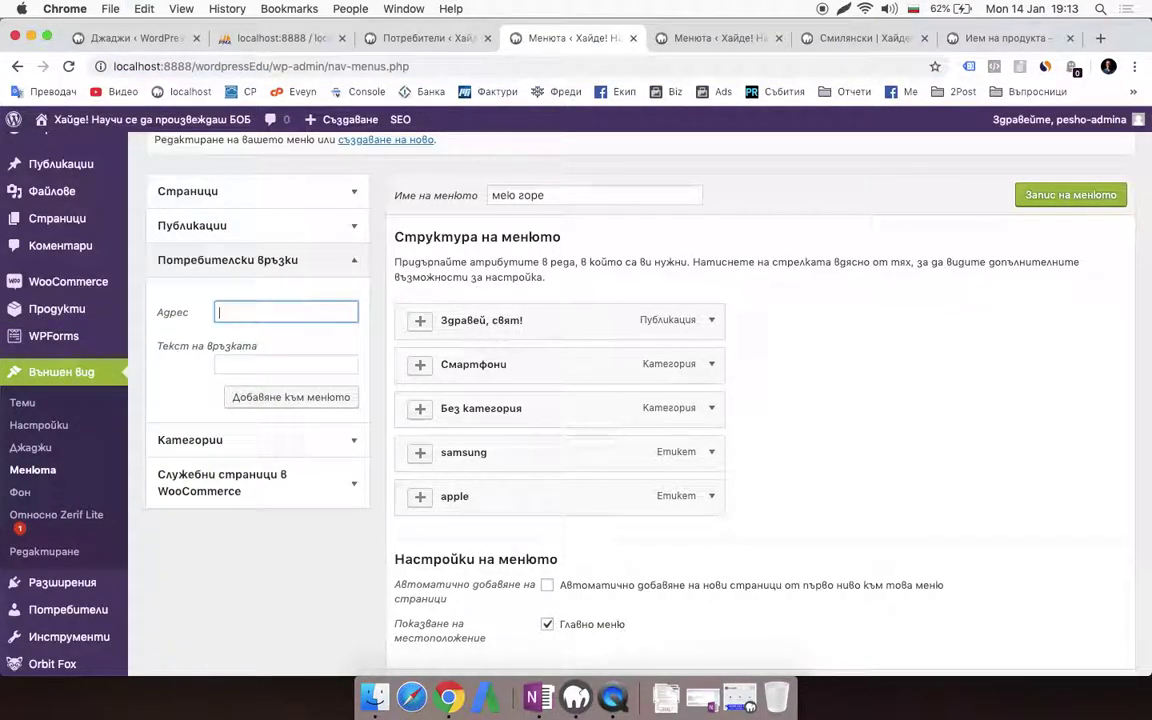
right_click(285, 310)
left_click(313, 408)
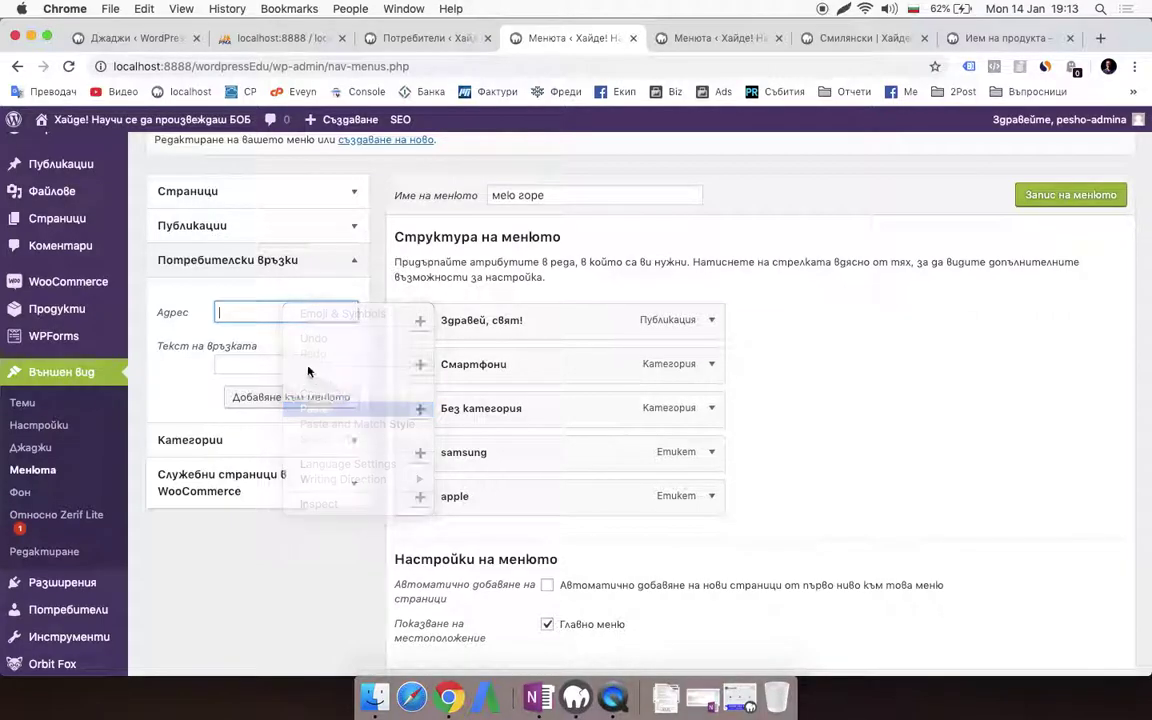
left_click(288, 363)
type("Смислянски")
left_click(300, 398)
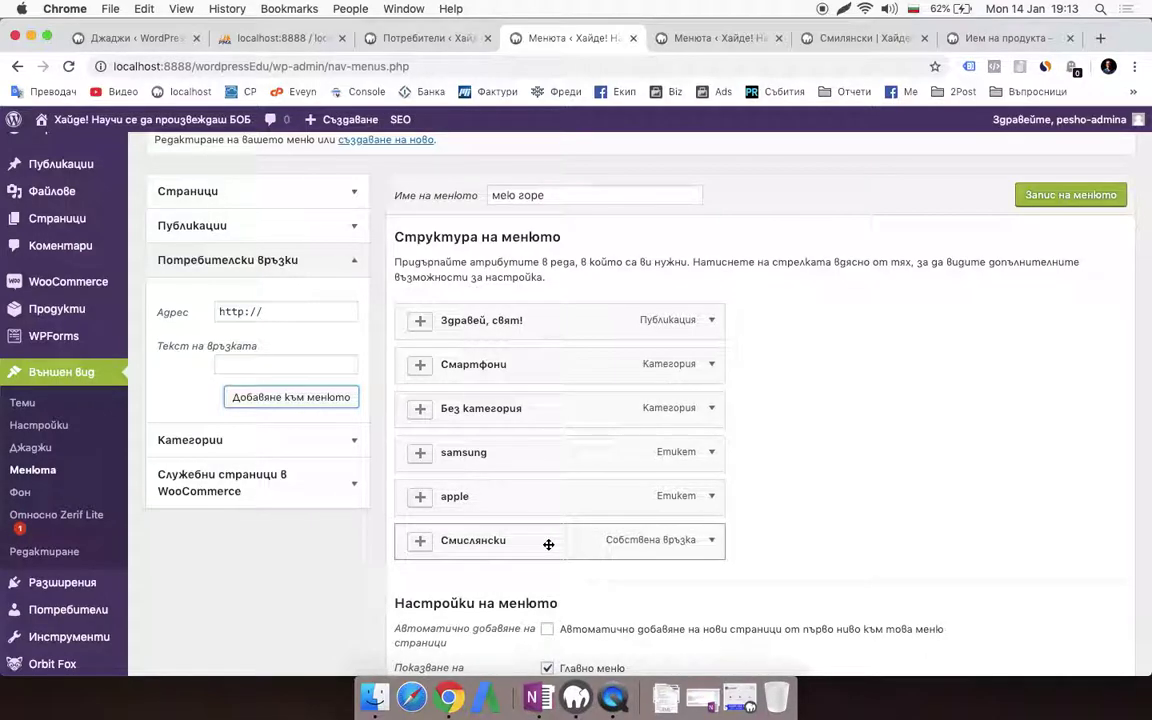
scroll(548, 544, "down", 3)
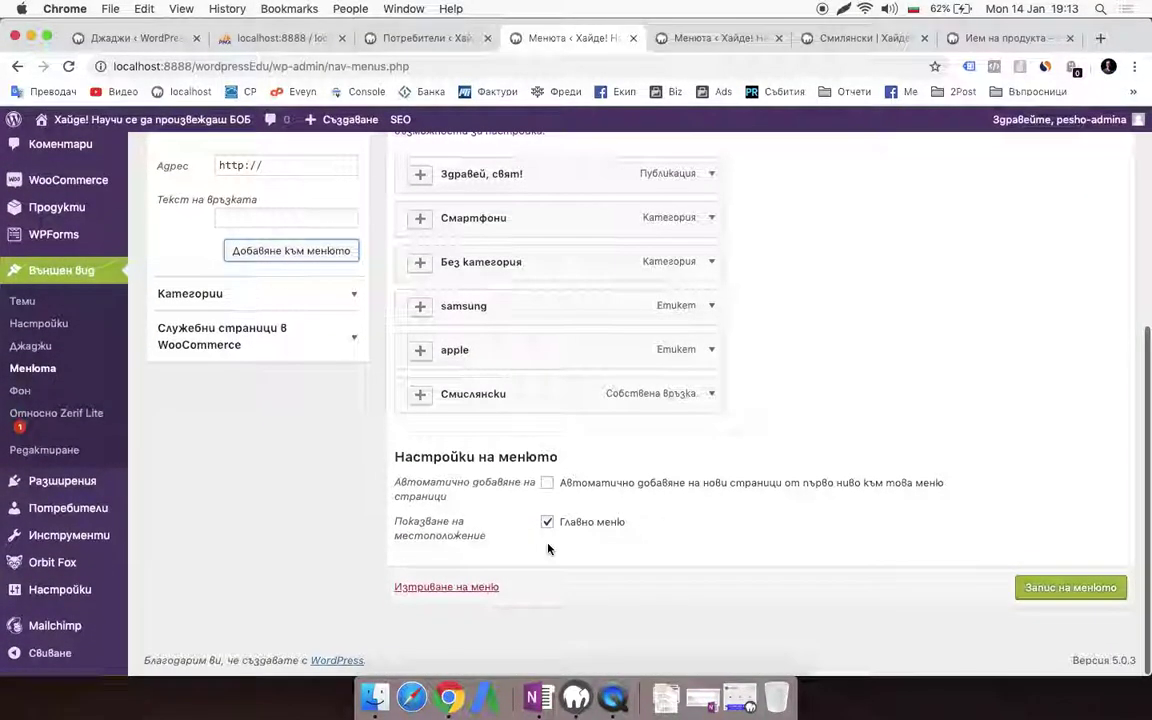
scroll(548, 544, "up", 2)
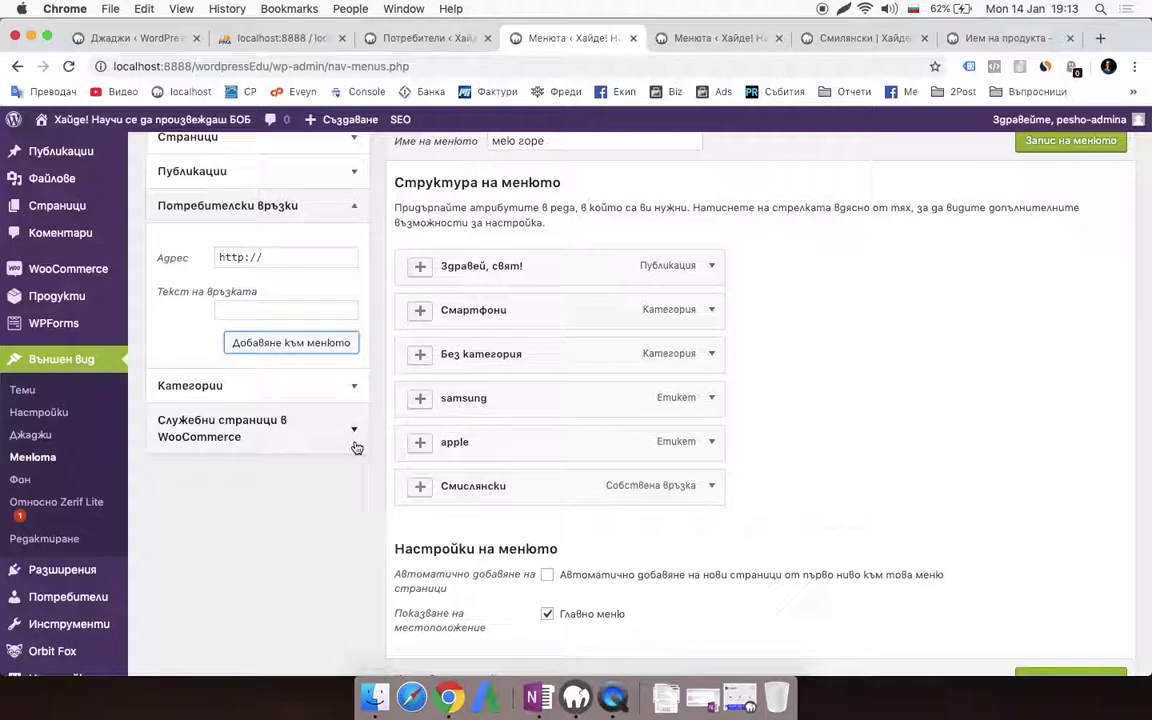
In the menu editor tab that contains Боббббб, add a custom link with the copied address and the link text Смилсянски
scroll(576, 432, "up", 1)
scroll(550, 535, "up", 5)
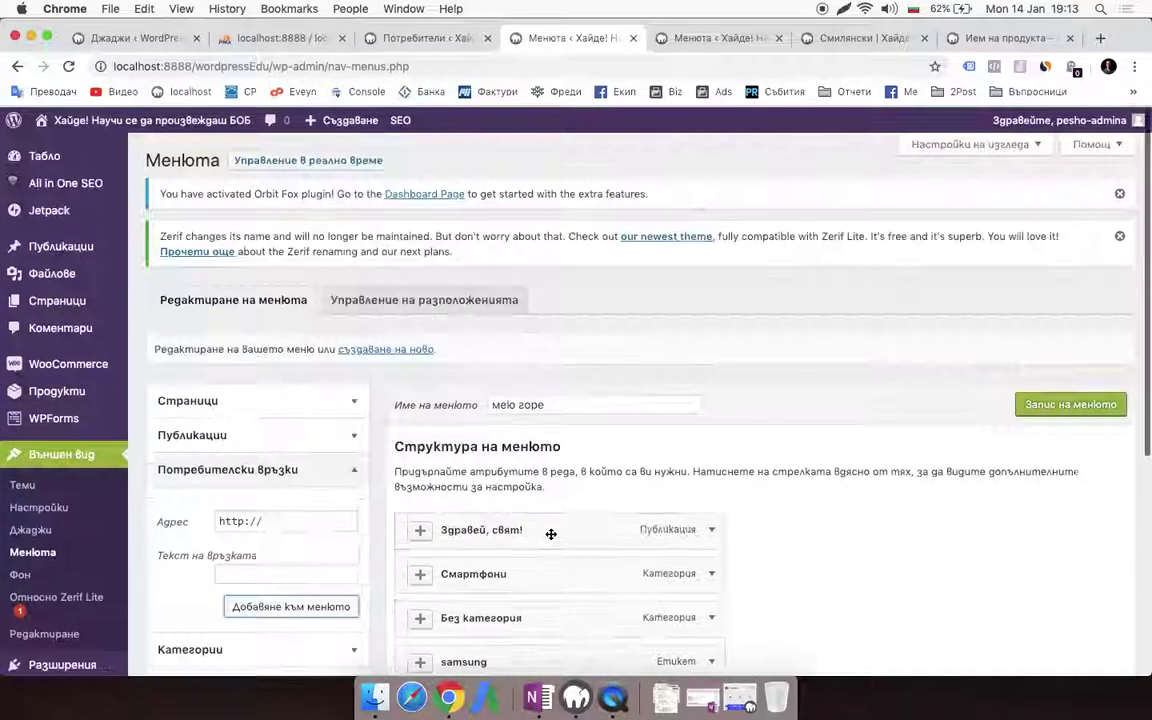
scroll(551, 534, "down", 3)
scroll(551, 534, "down", 1)
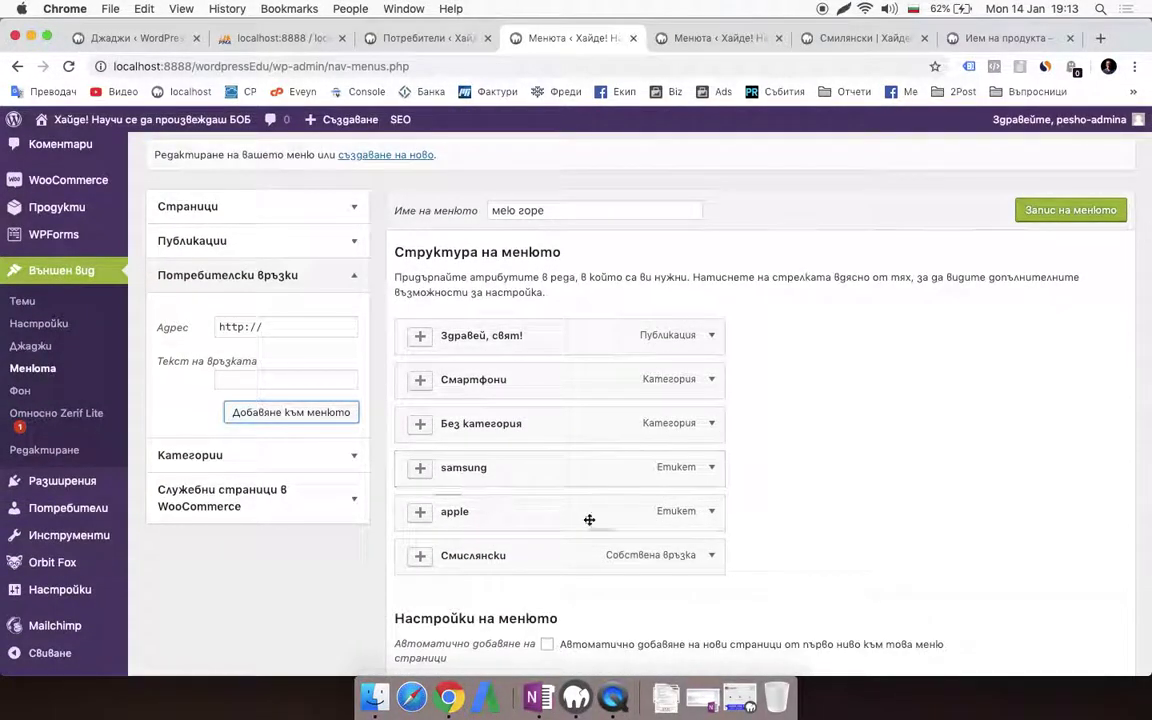
left_click(745, 40)
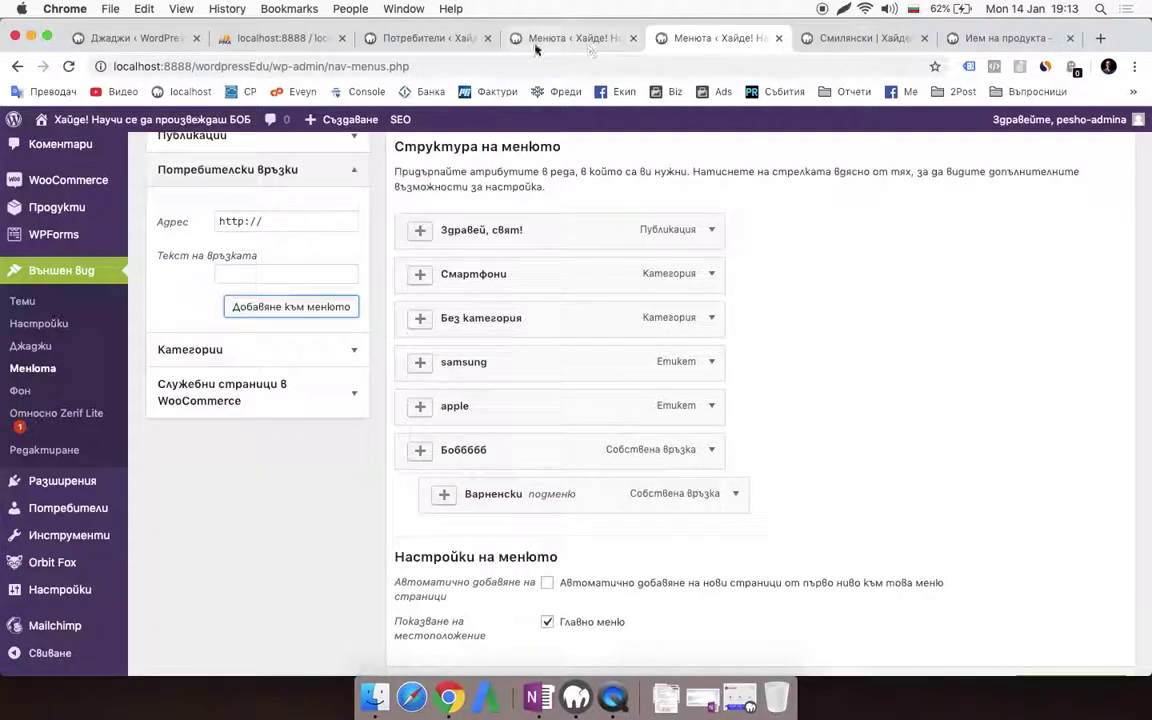
left_click(588, 38)
left_click(700, 38)
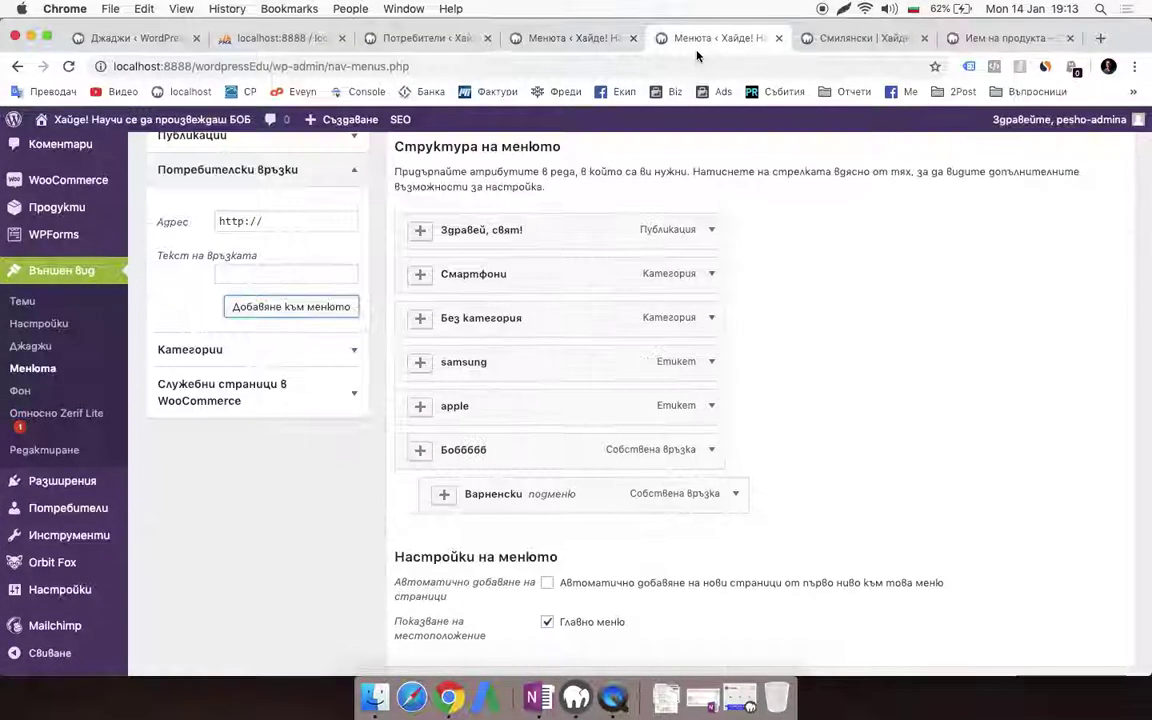
triple_click(321, 220)
key("BackSpace")
key("super+v")
key("Tab")
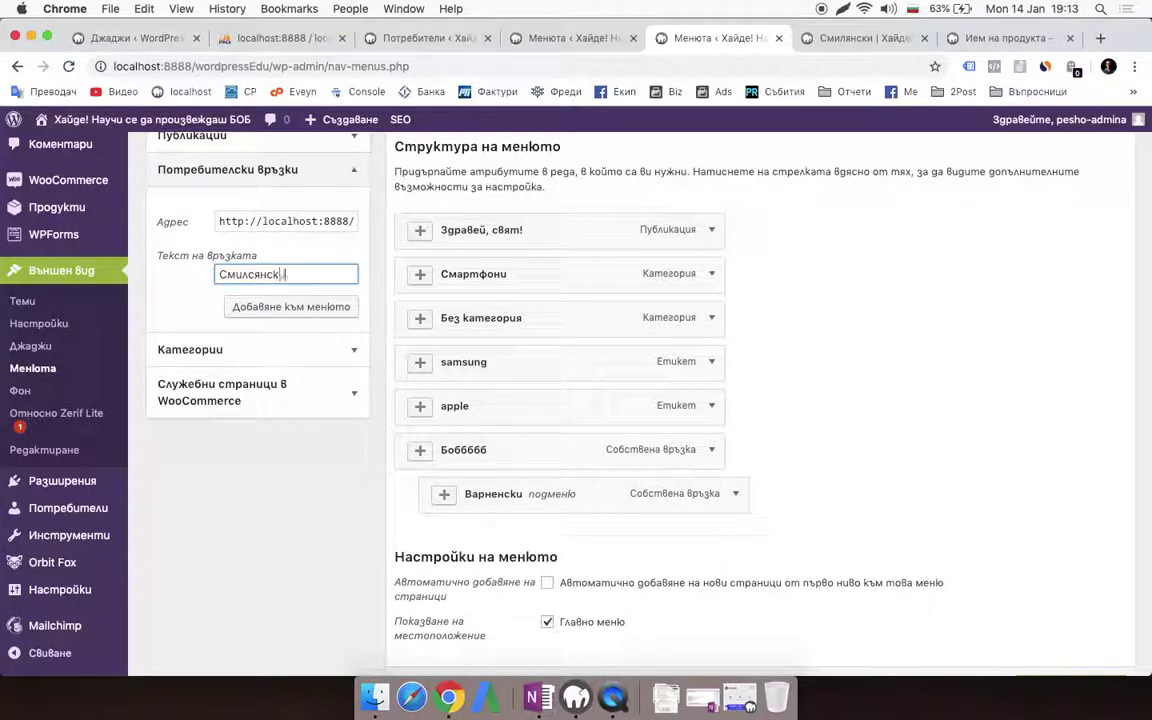
left_click(310, 300)
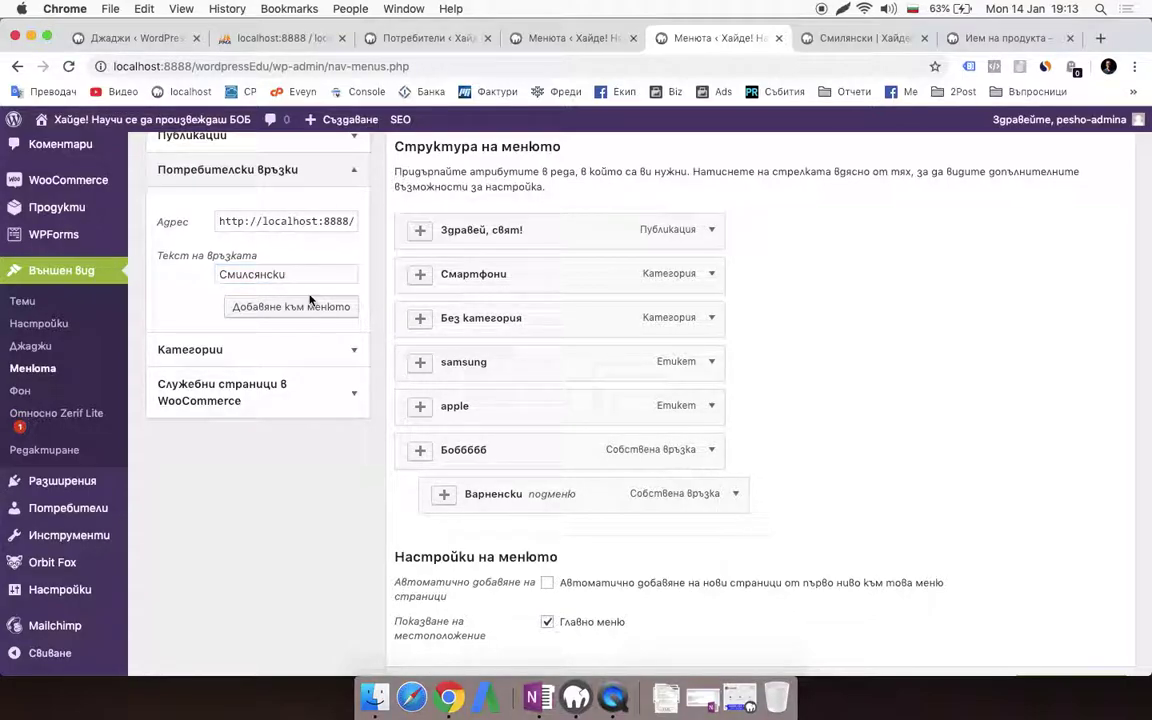
Close the duplicate menu editor tab without saving, and nest Смилсянски under Боббббб at the same level as Варненски
left_click(618, 40)
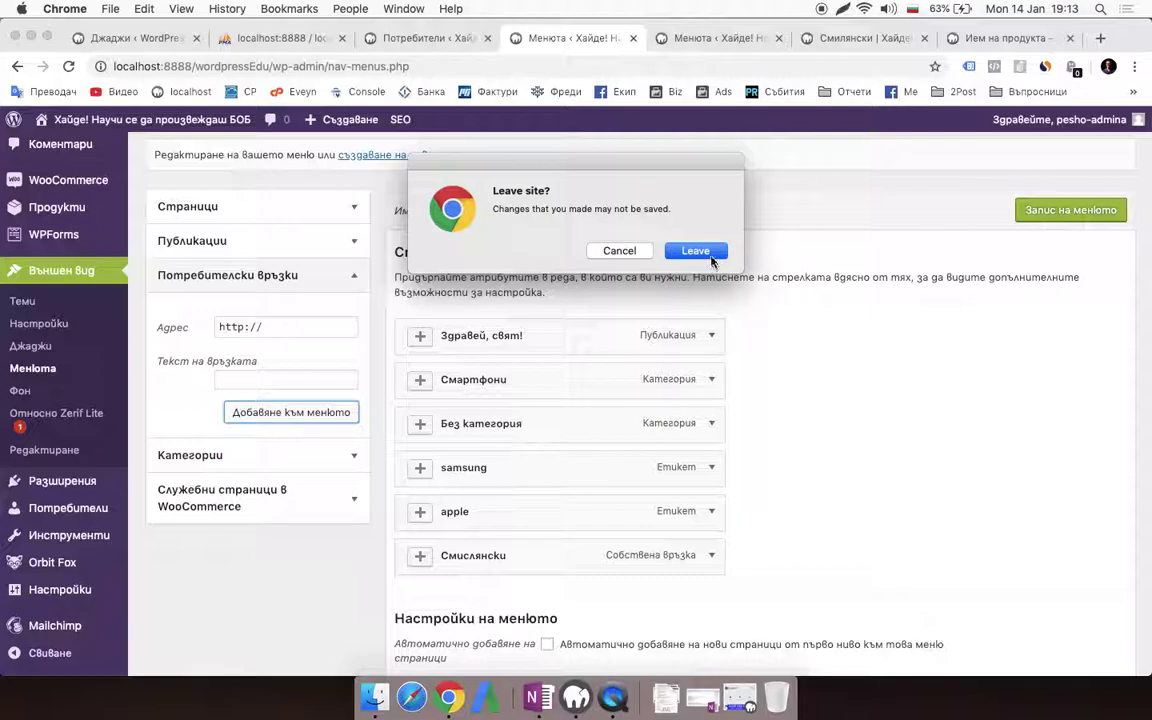
left_click(695, 251)
scroll(700, 300, "down", 2)
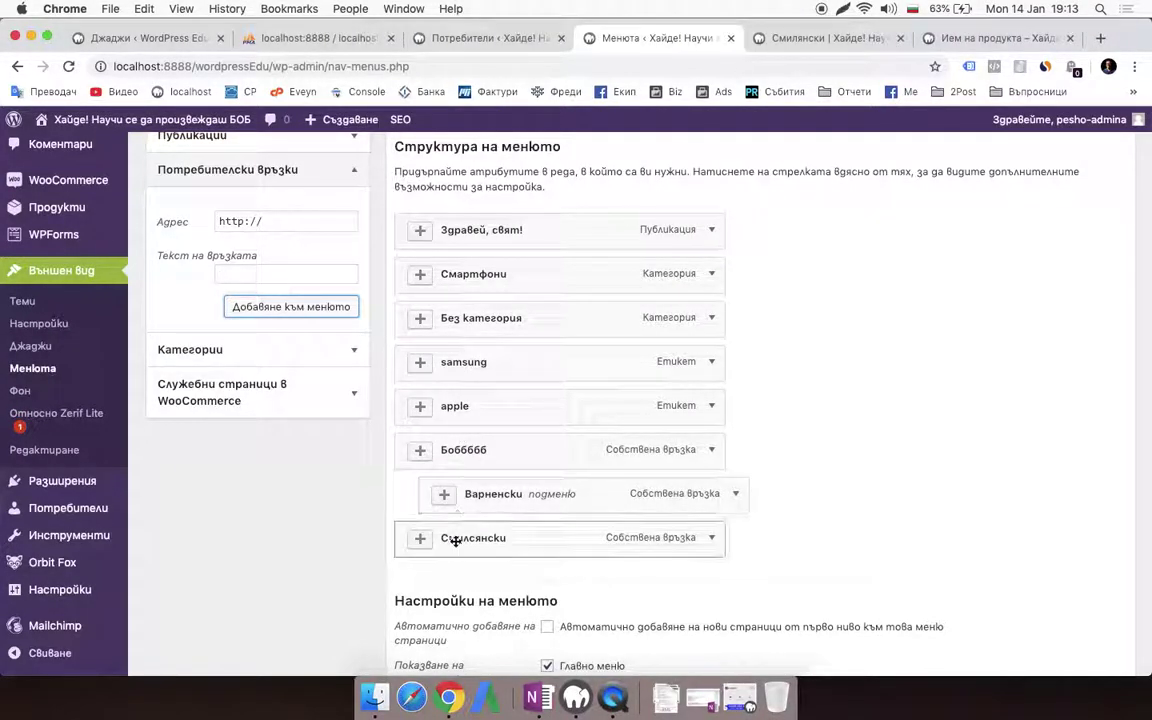
left_click_drag(455, 542, 521, 538)
scroll(712, 545, "down", 3)
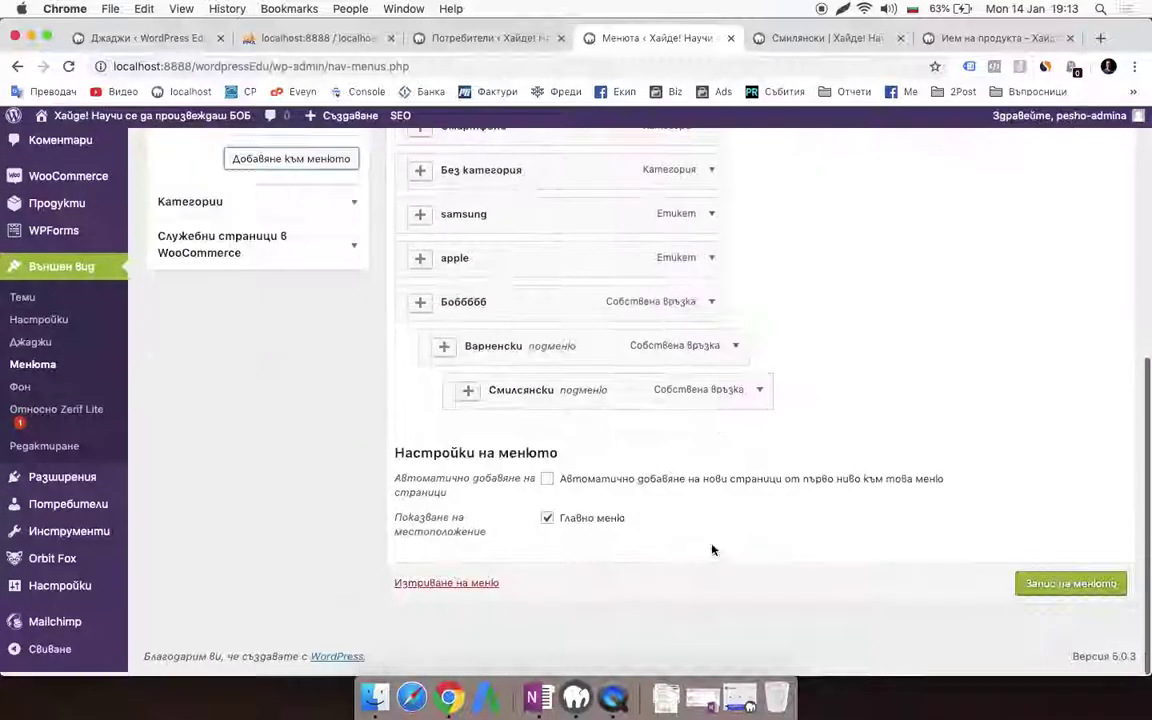
scroll(712, 548, "up", 5)
scroll(712, 548, "down", 4)
left_click_drag(596, 396, 600, 438)
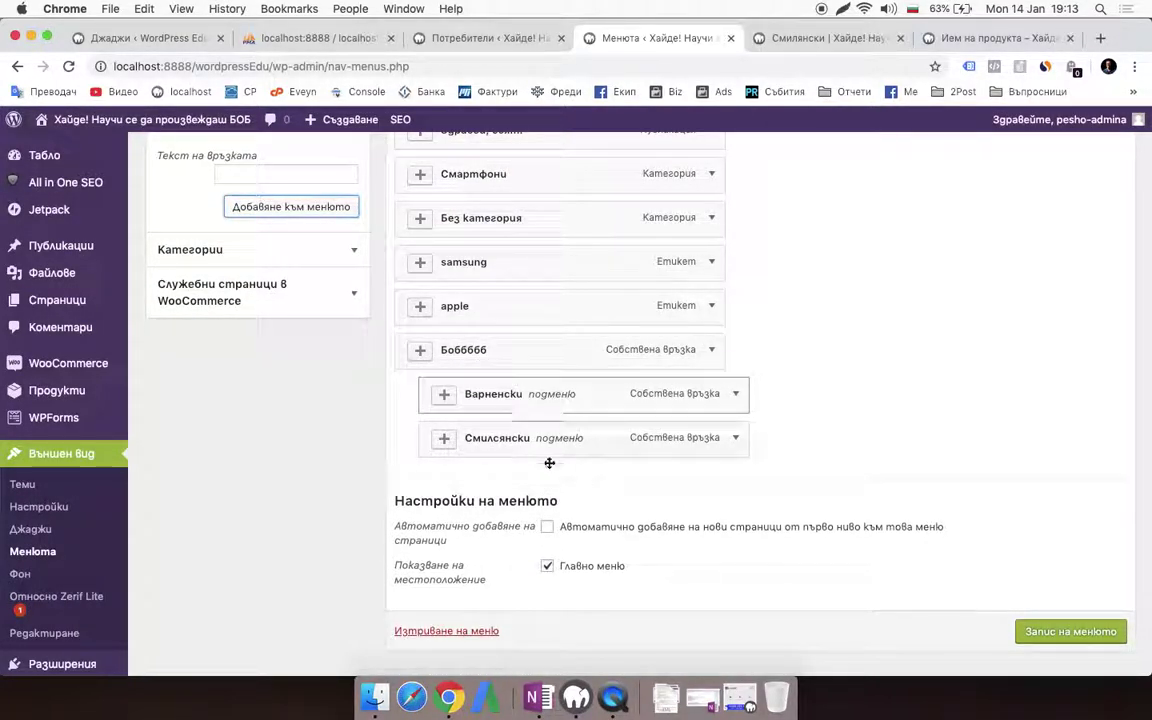
Nest the apple item under Варненски and the samsung item under Смилсянски, and save the menu
left_click_drag(485, 306, 565, 370)
left_click_drag(527, 264, 501, 573)
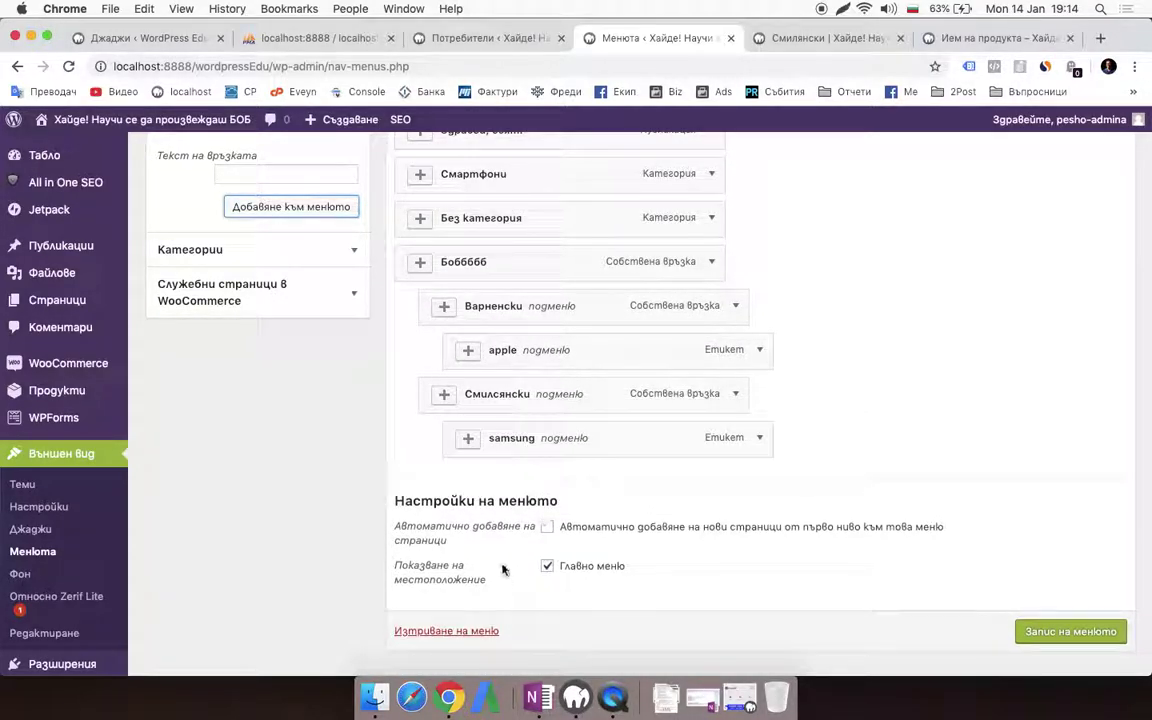
scroll(480, 400, "up", 1)
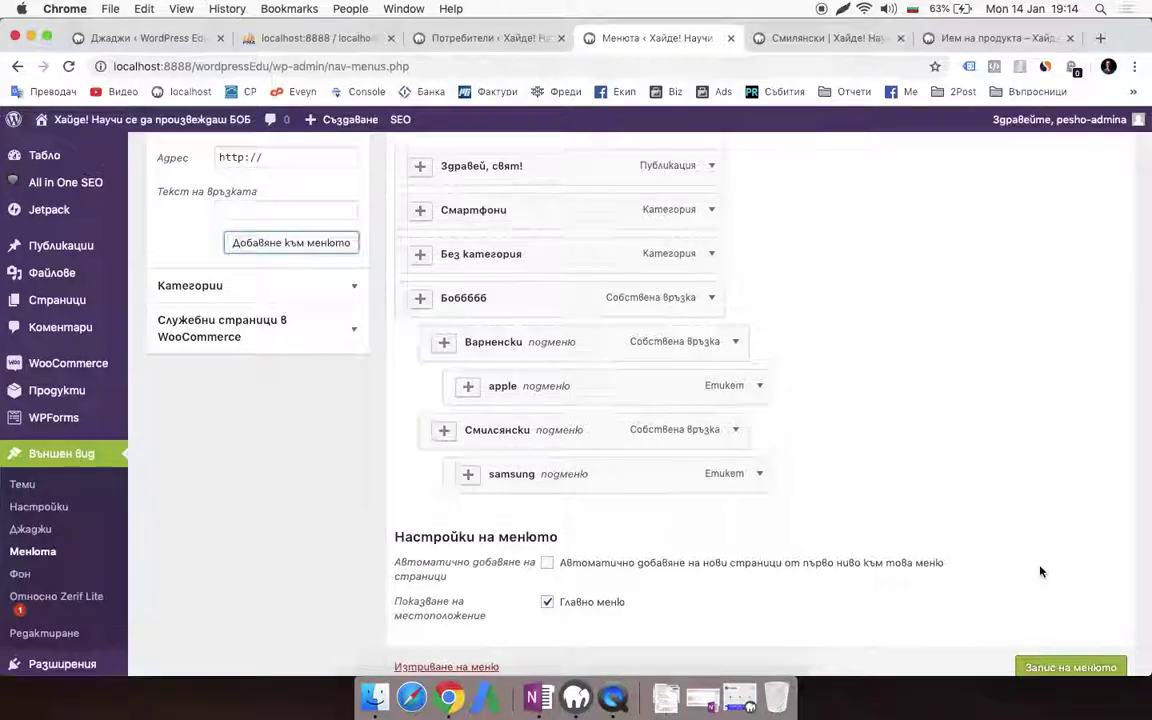
scroll(1040, 572, "down", 2)
left_click(1088, 579)
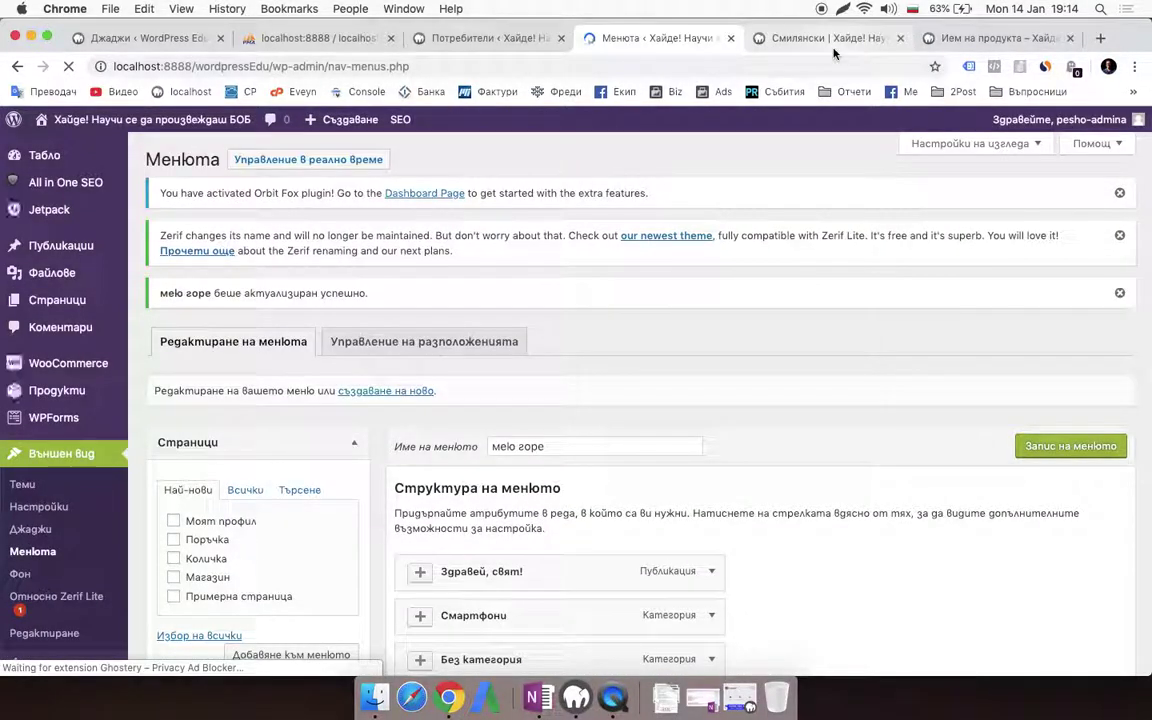
Reload the Смилянски category page and examine the nested submenus of Боббббб in the site menu
left_click(849, 40)
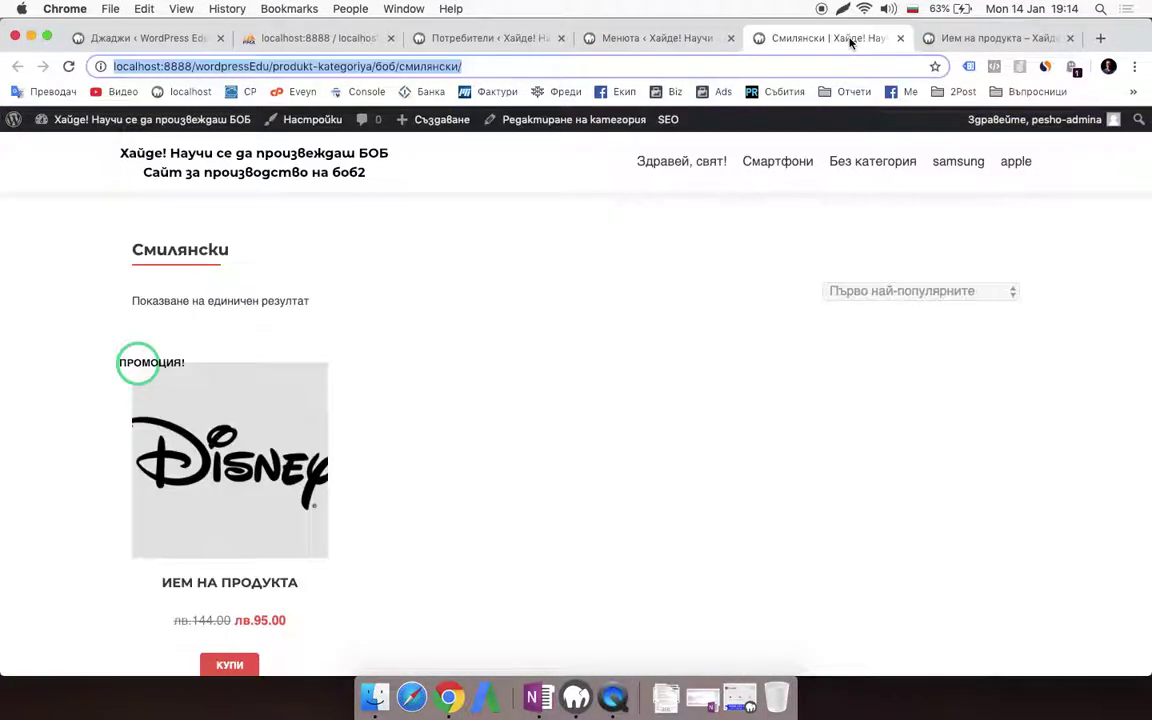
left_click(68, 67)
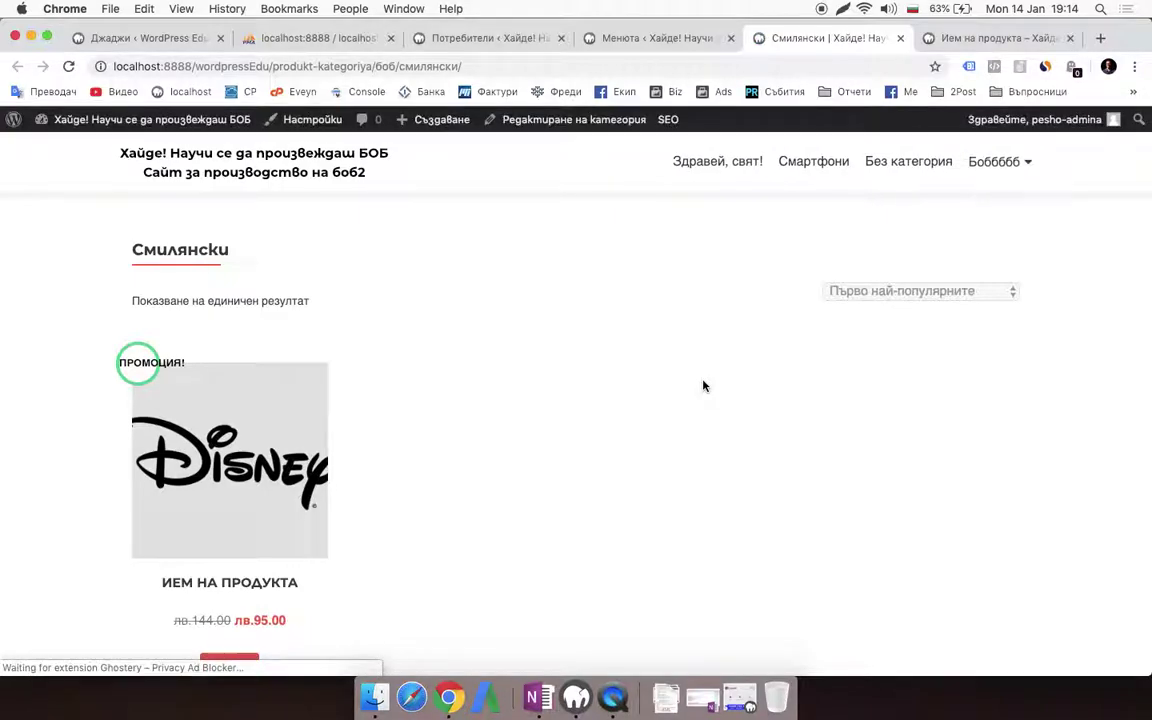
mouse_move(1005, 162)
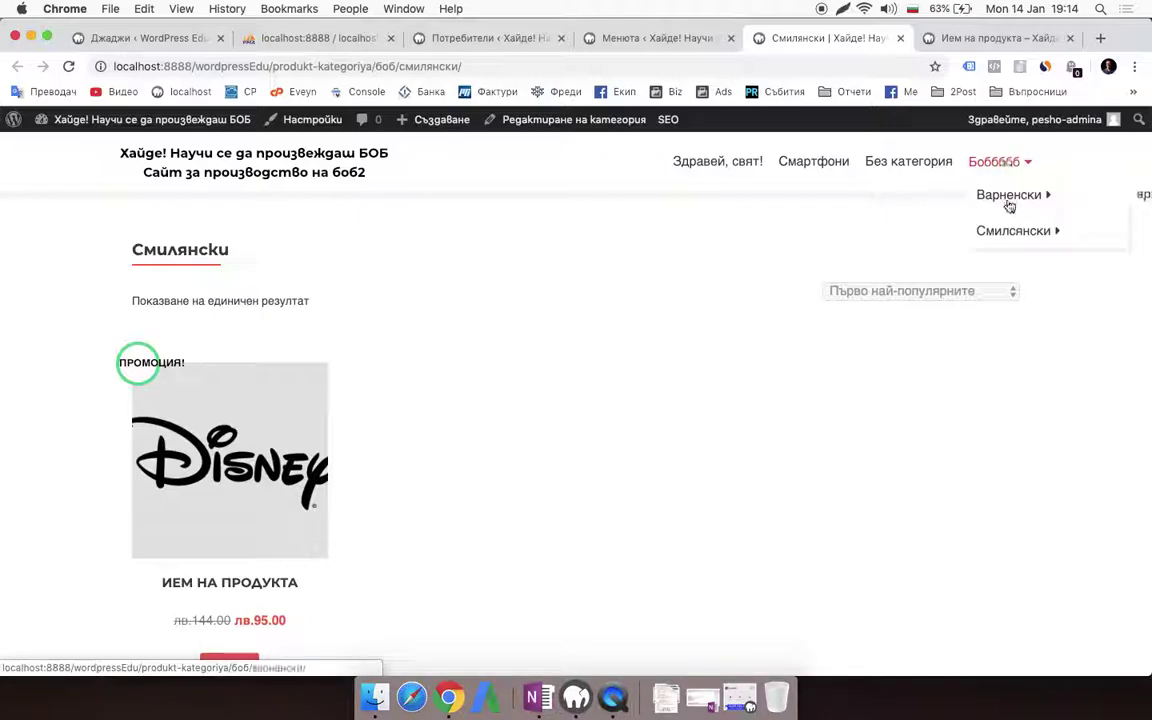
mouse_move(1126, 196)
mouse_move(1002, 230)
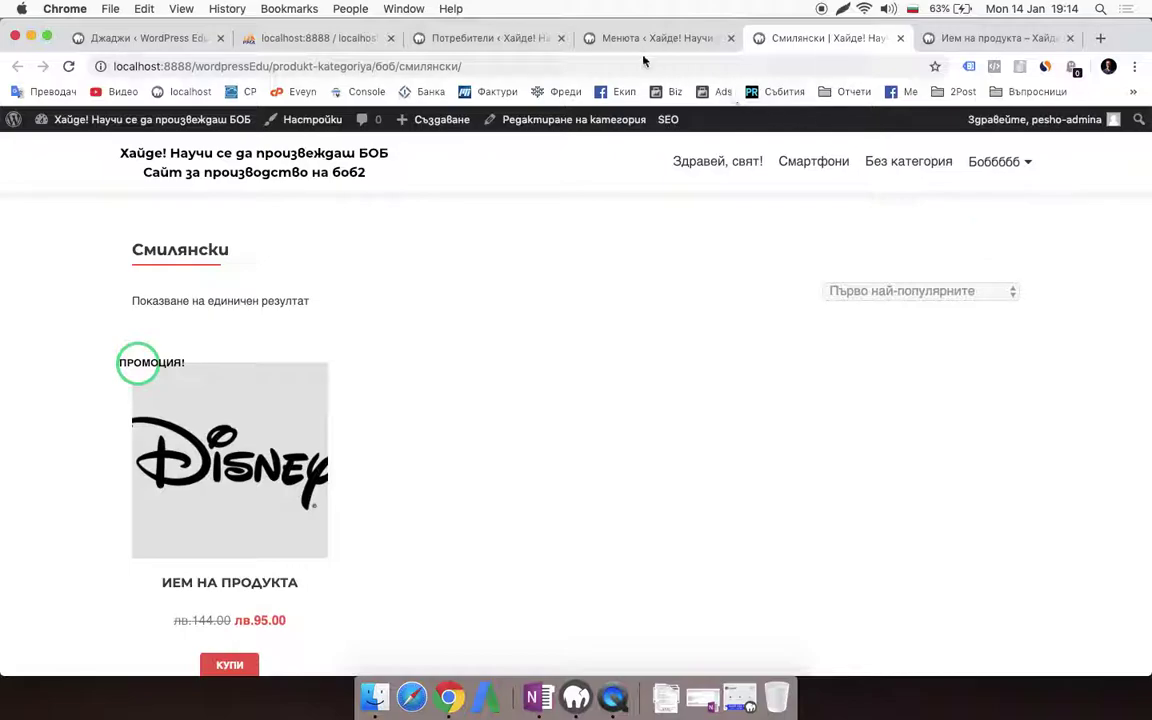
In the menu editor, make apple and samsung direct sub-items of Боббббб, placed between Варненски and Смилсянски
left_click(650, 38)
scroll(558, 483, "down", 5)
scroll(560, 538, "down", 2)
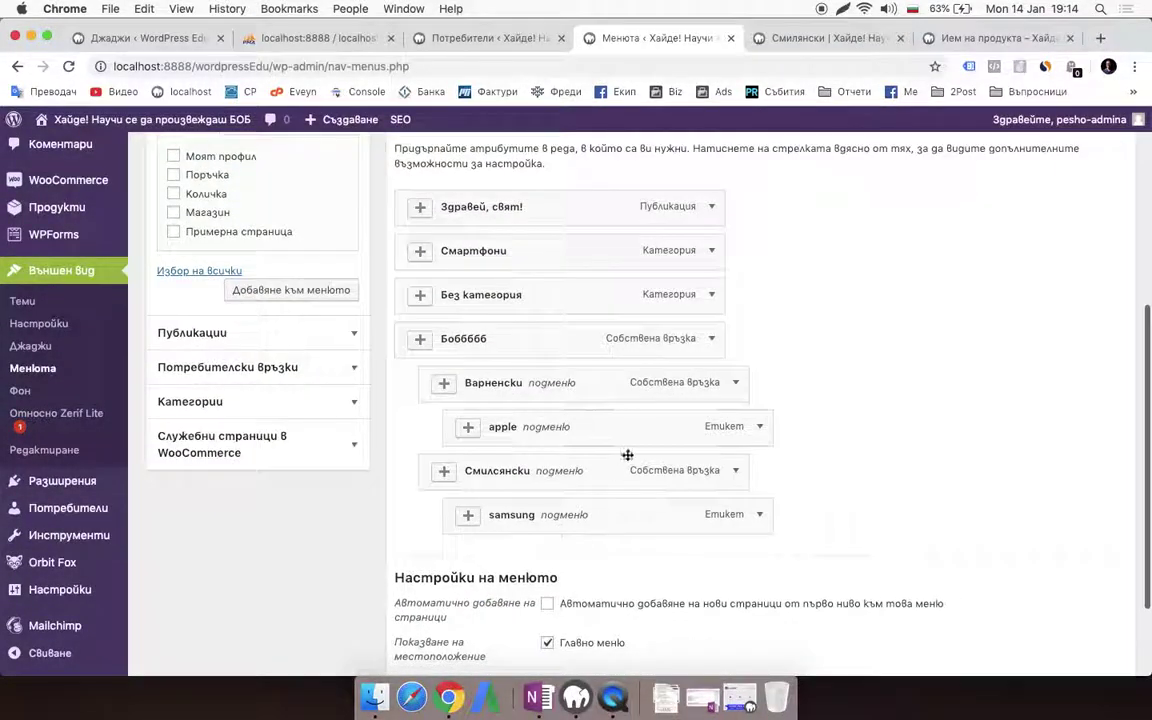
left_click_drag(617, 432, 571, 432)
left_click_drag(643, 514, 609, 517)
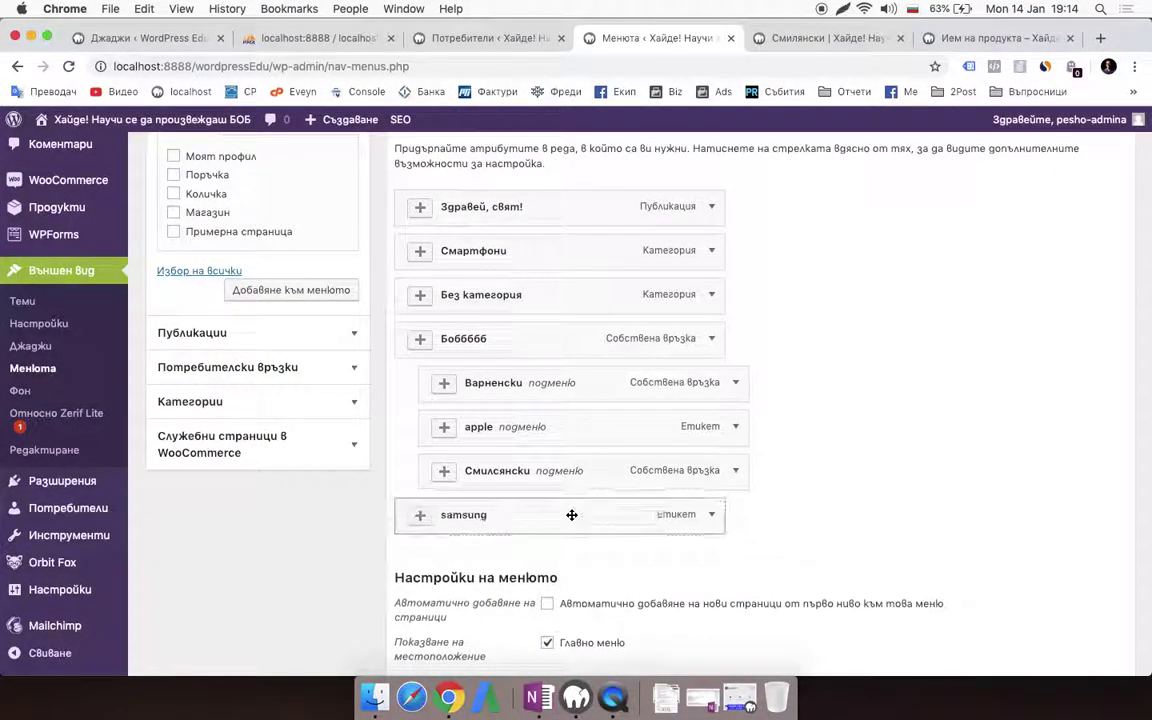
scroll(612, 519, "down", 3)
left_click_drag(586, 386, 619, 392)
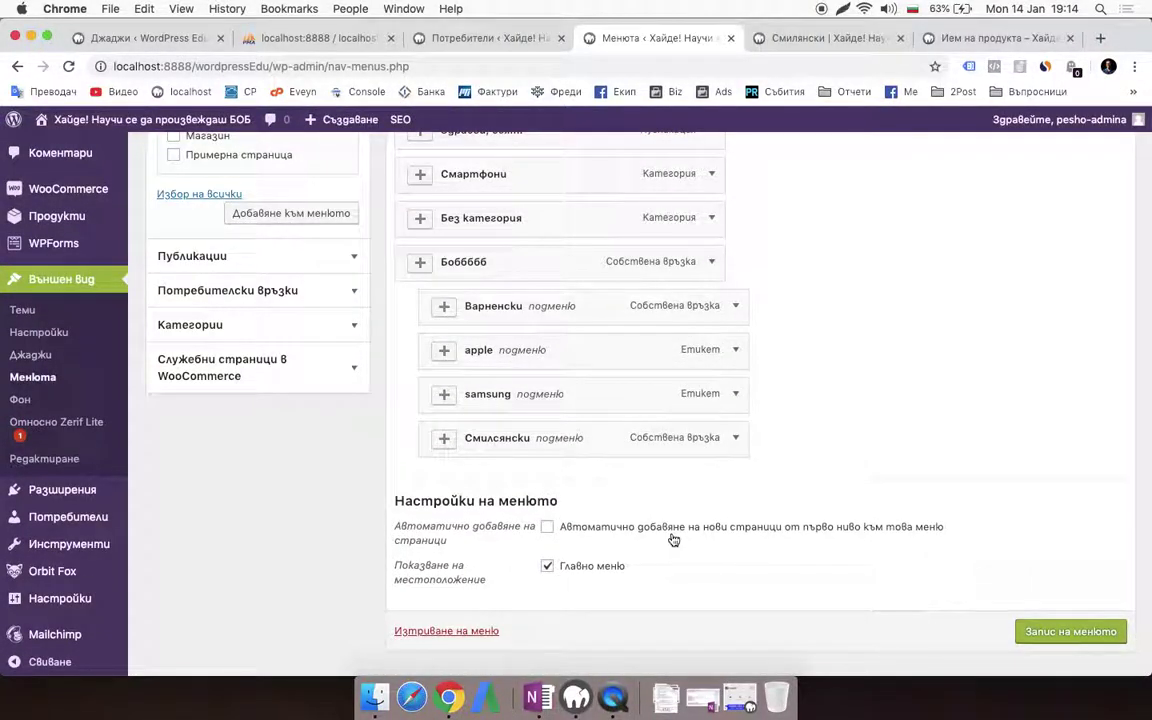
Save the menu and reload the Смилянски category page to check the Боббббб submenu
left_click(1100, 632)
left_click(788, 37)
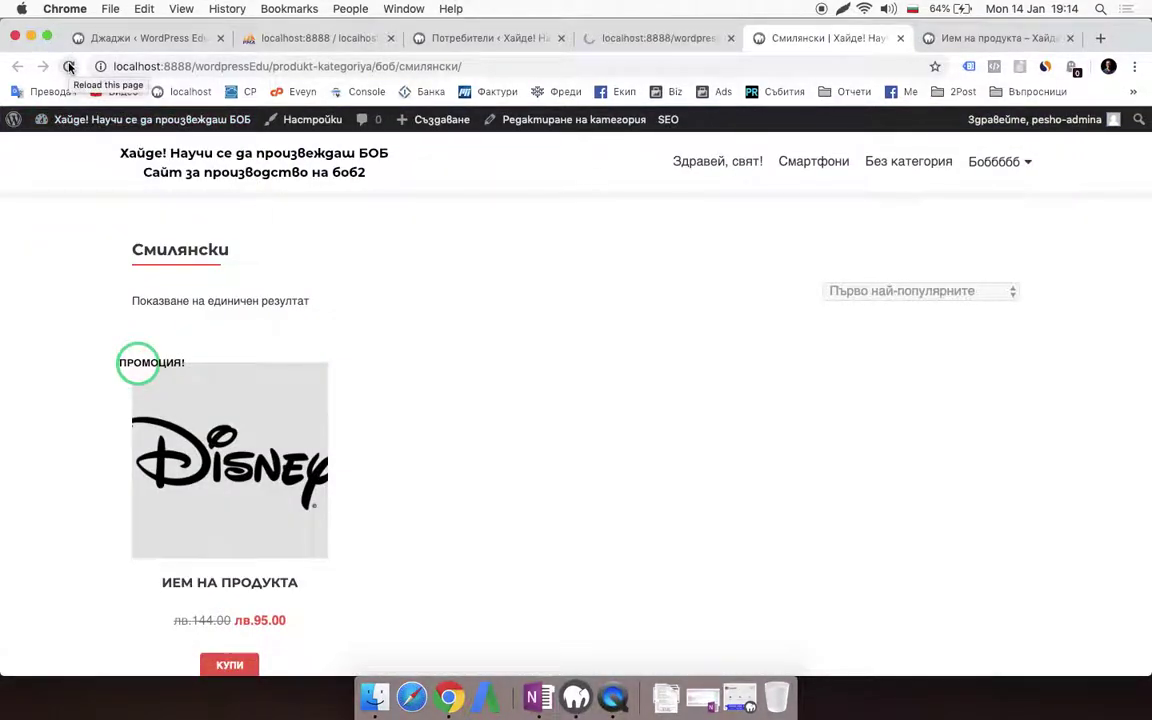
key("super+r")
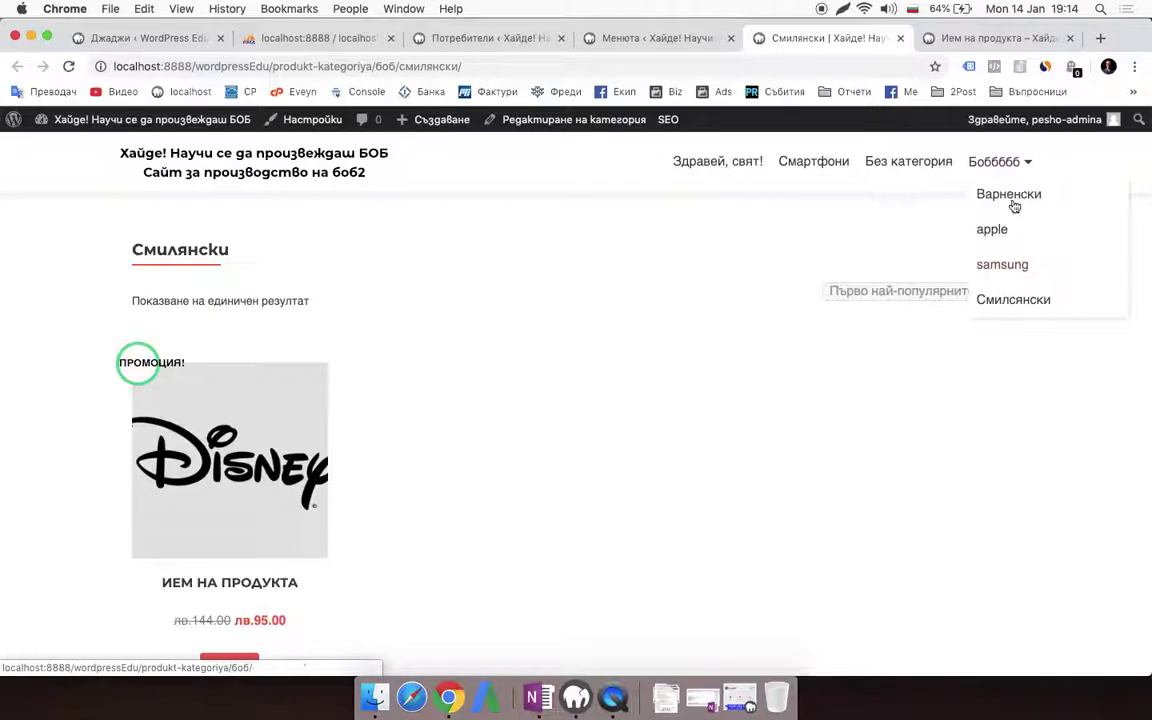
In the menu editor, move Боббббб with all its sub-items to the start of the menu, above Здравей, свят!
left_click(649, 38)
scroll(597, 507, "down", 5)
left_click_drag(453, 507, 465, 370)
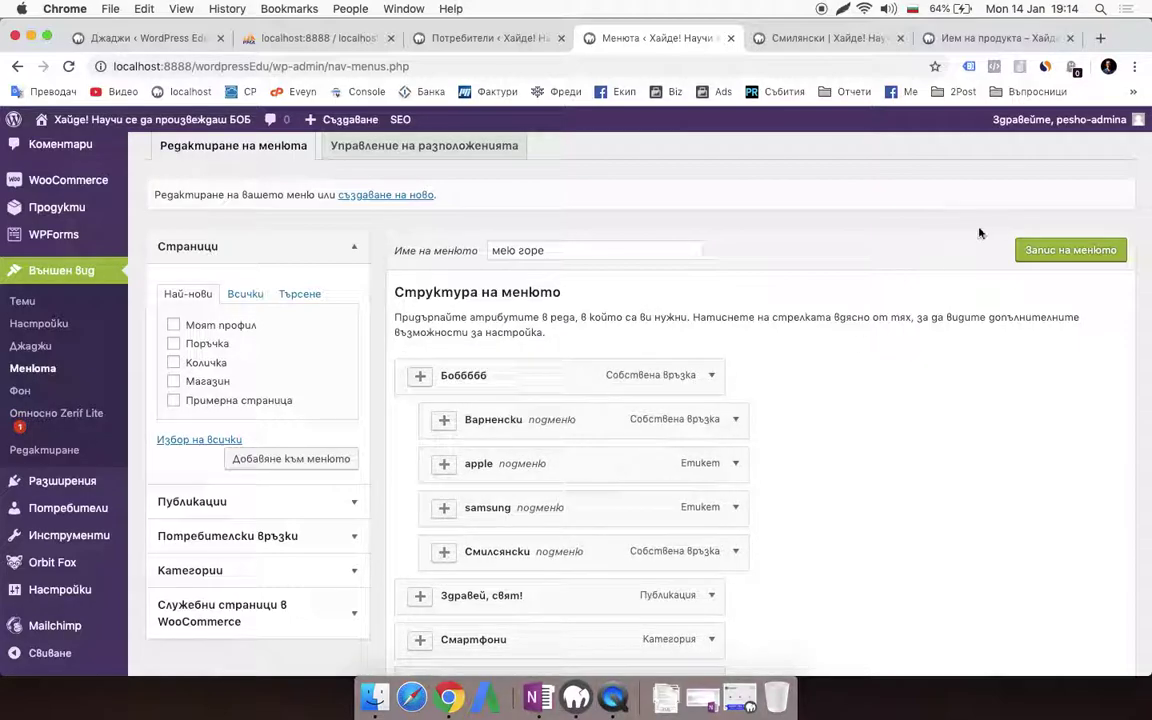
Save the reordered menu, reload the Смилянски category page and unfold the Боббббб submenu there
left_click(1070, 252)
left_click(826, 40)
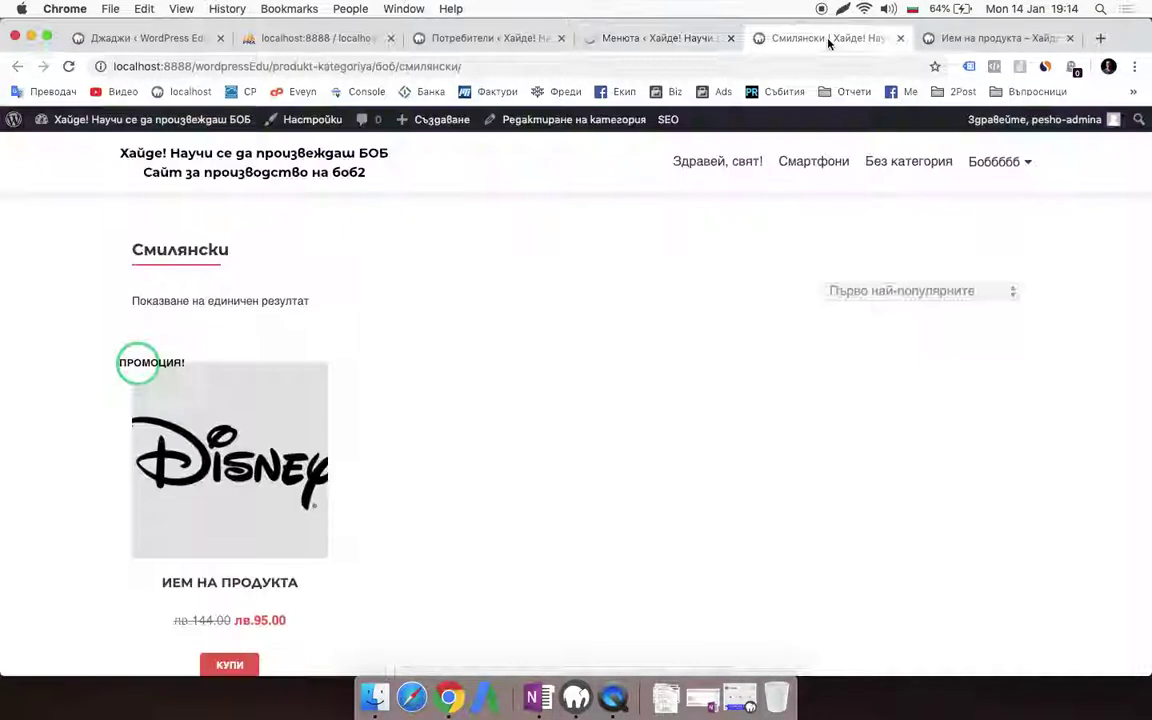
left_click(70, 68)
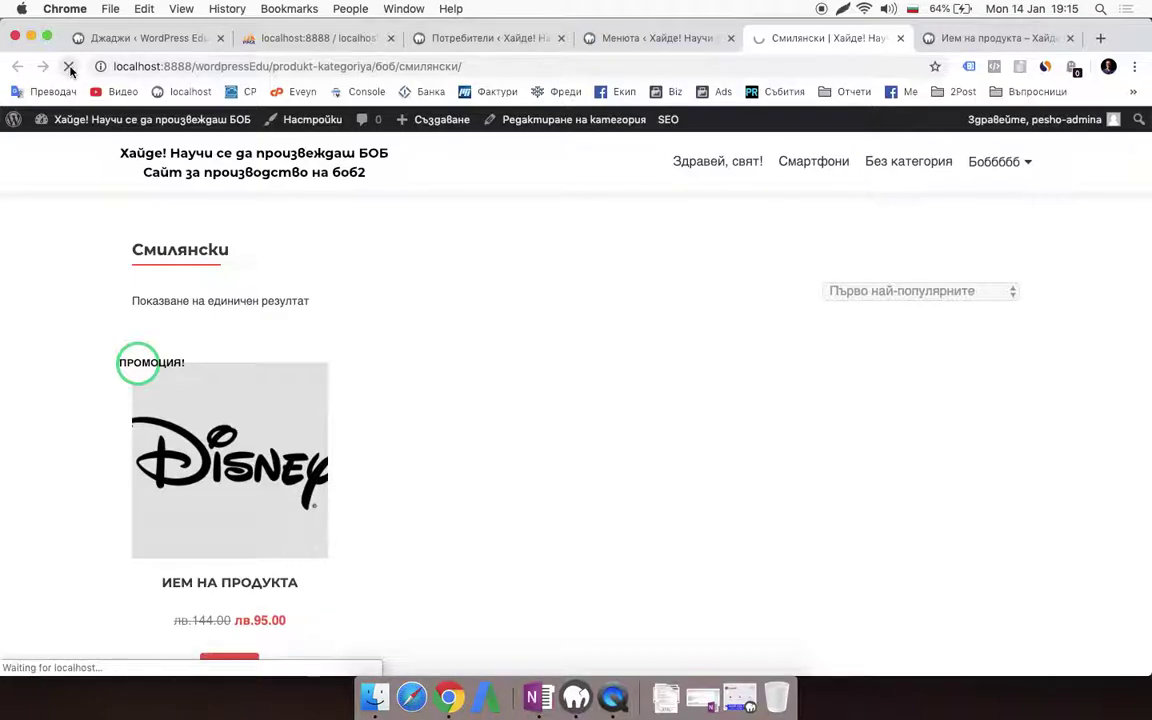
mouse_move(705, 162)
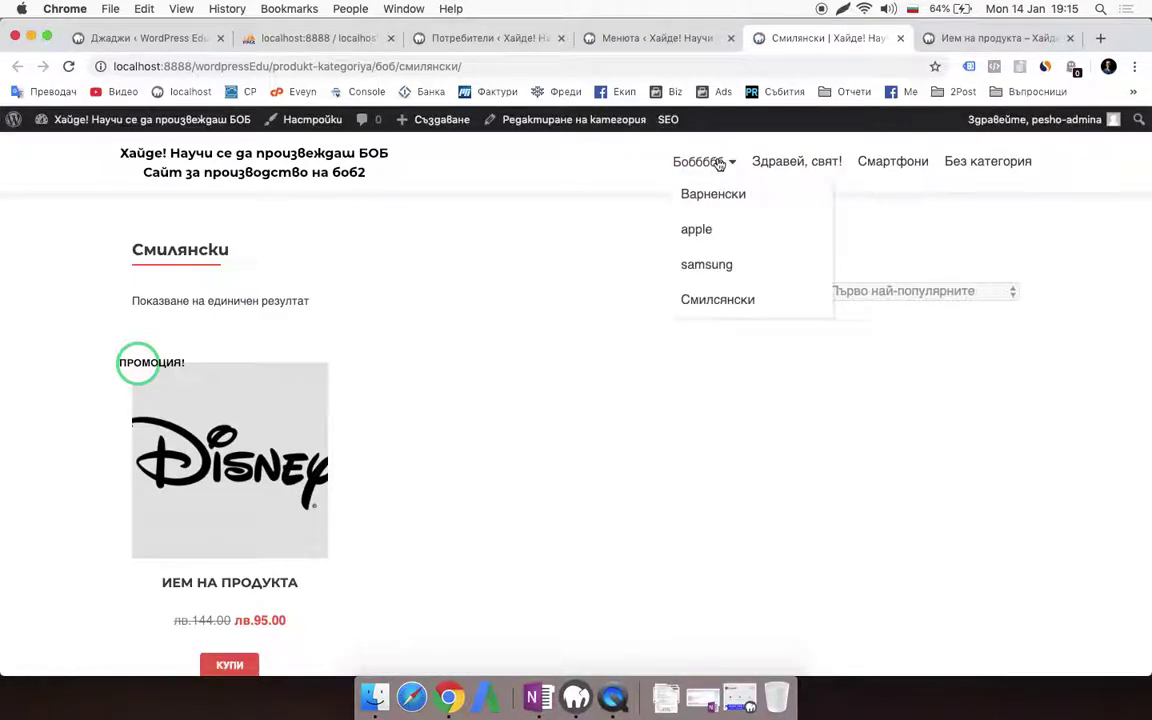